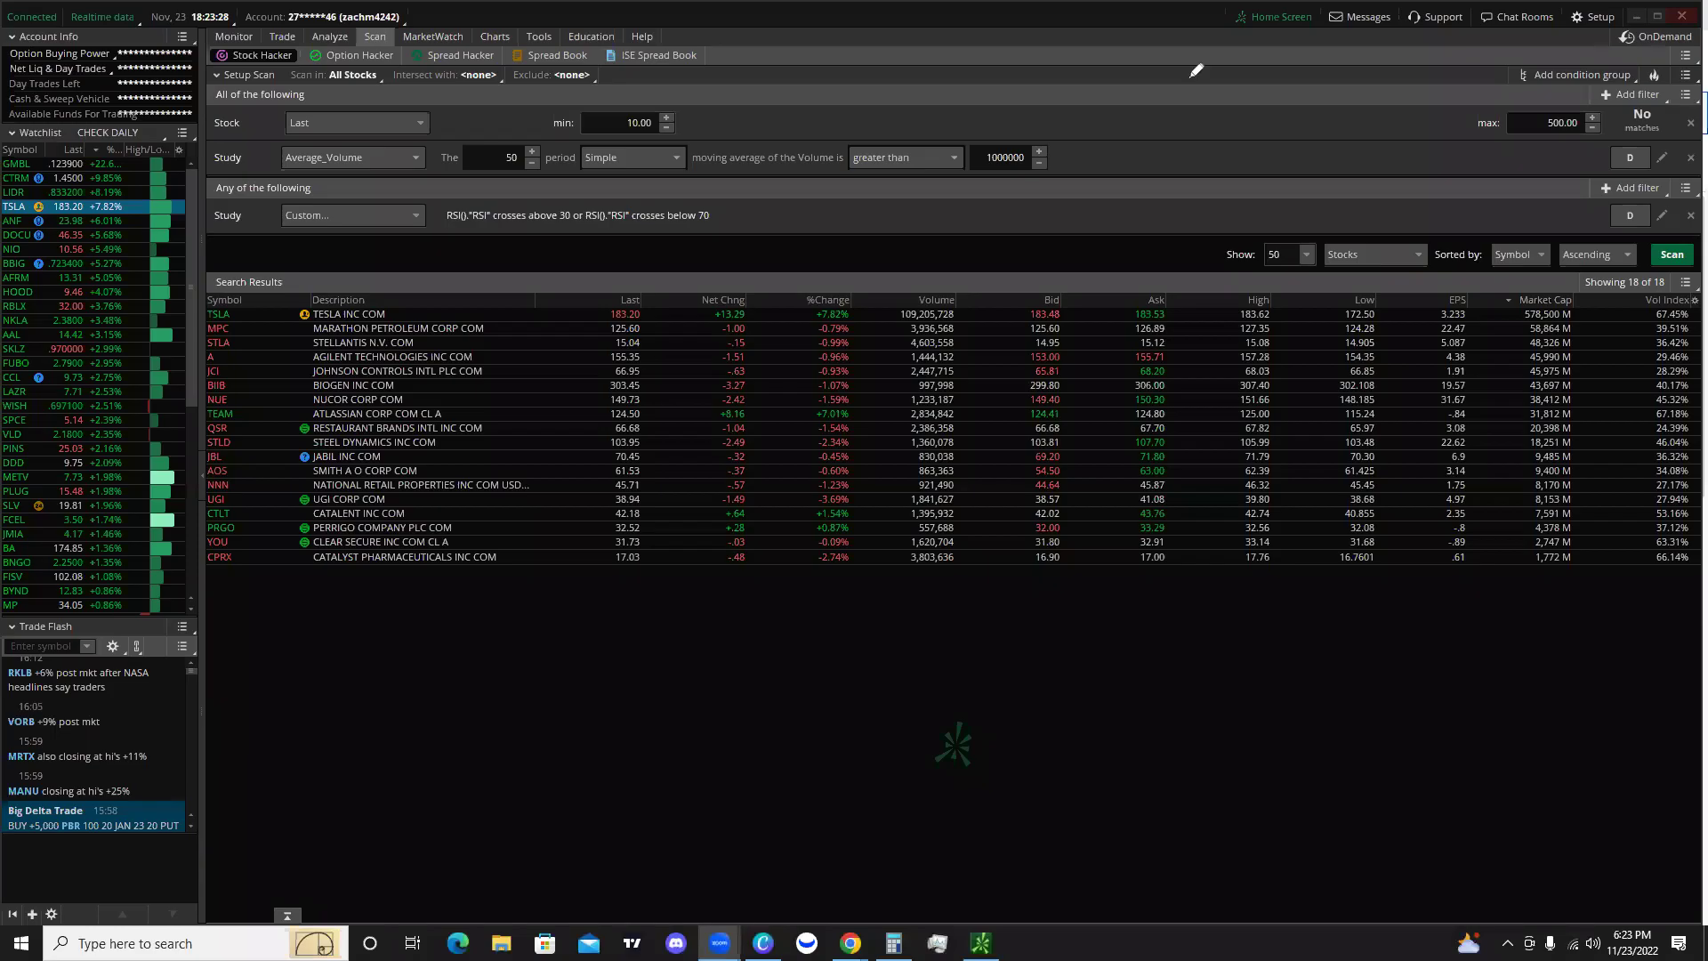
pyautogui.moveTo(394, 274); pyautogui.dragTo(394, 200)
pyautogui.moveTo(394, 106)
pyautogui.mouseDown()
pyautogui.moveTo(389, 53)
pyautogui.moveTo(371, 73)
pyautogui.moveTo(382, 46)
pyautogui.moveTo(403, 66)
pyautogui.mouseUp()
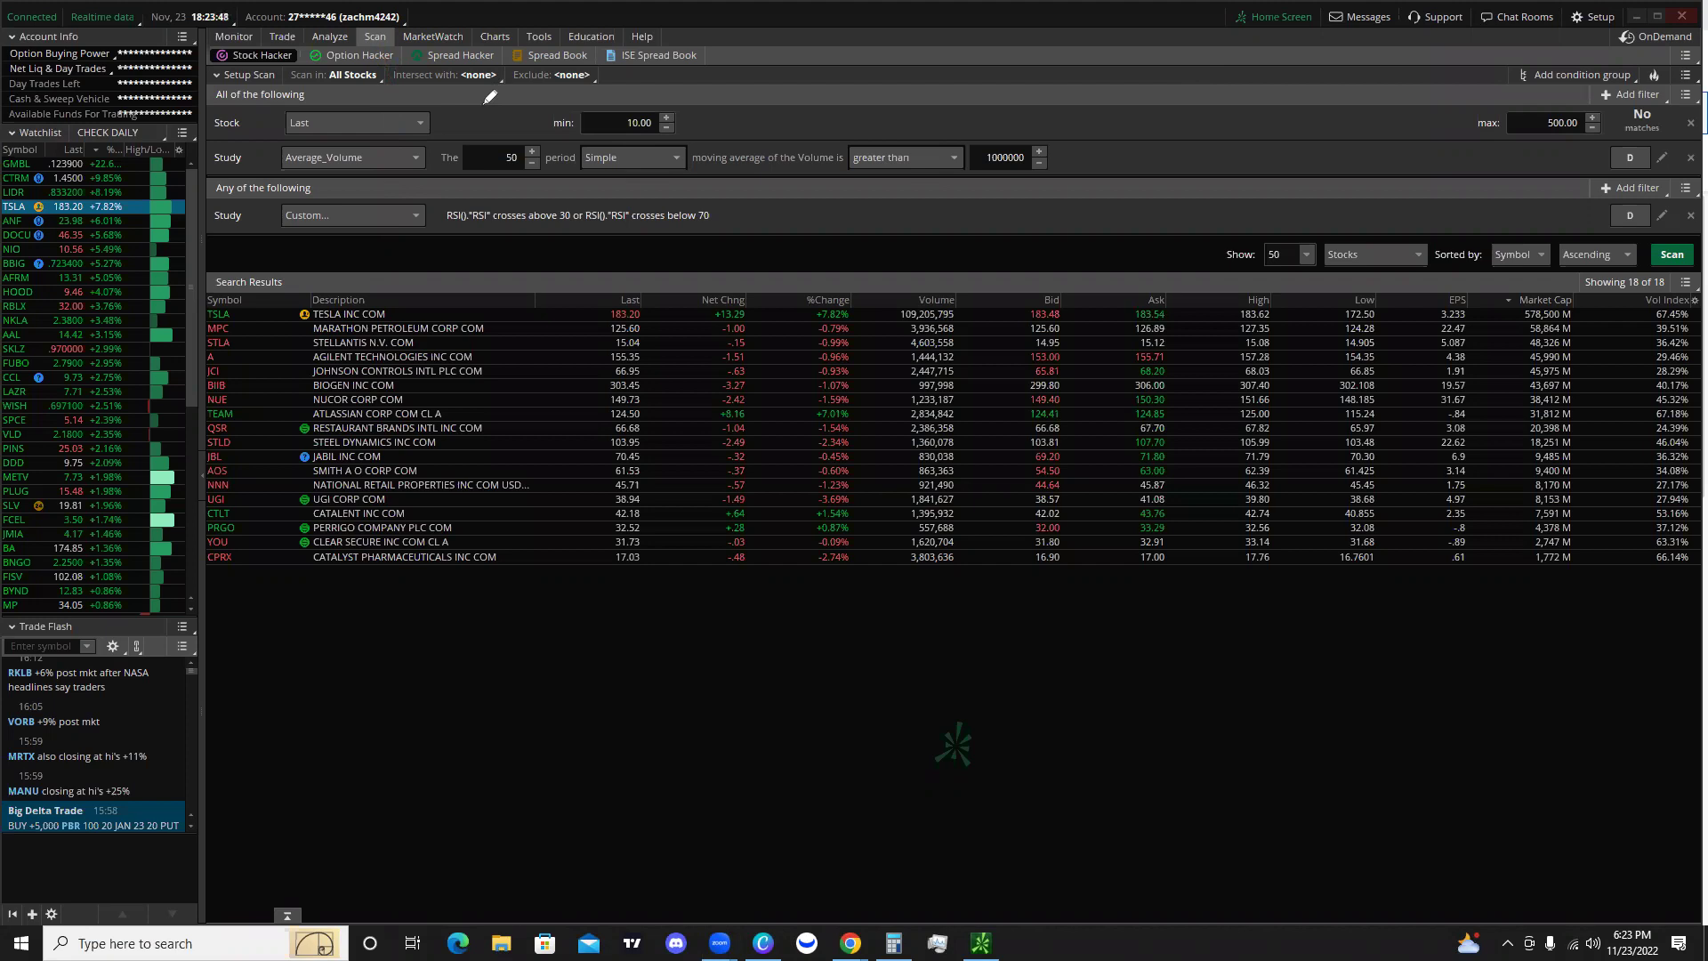
pyautogui.moveTo(116, 197); pyautogui.dragTo(106, 128)
pyautogui.click(105, 135)
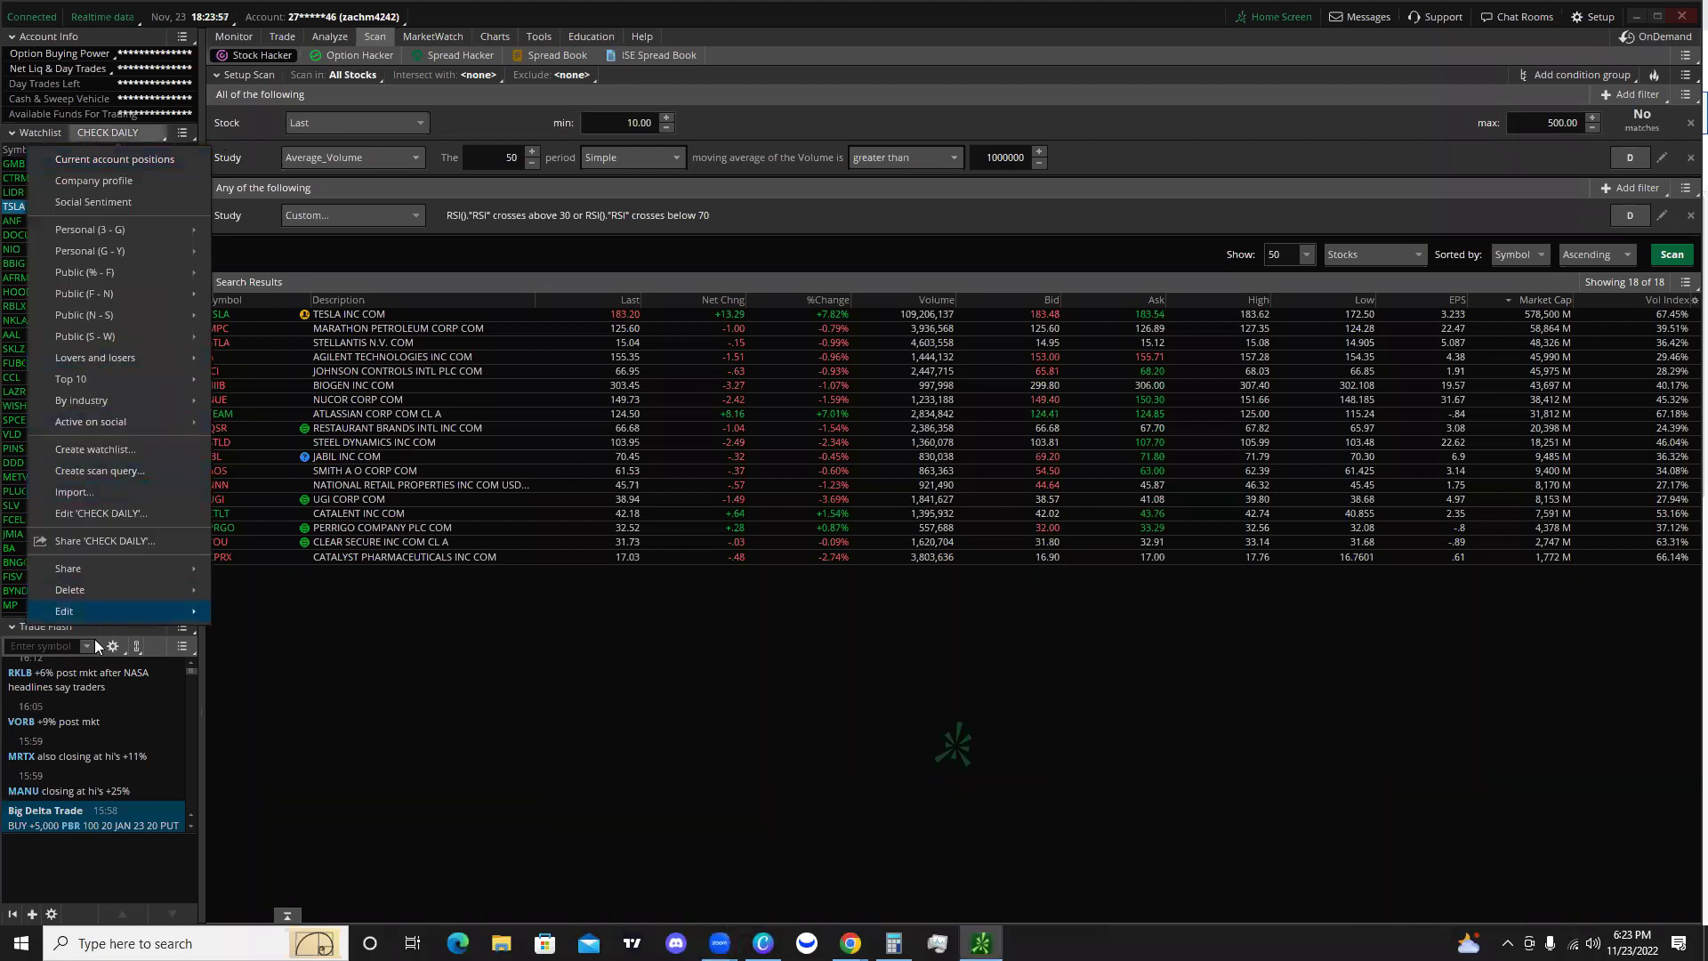
pyautogui.click(605, 657)
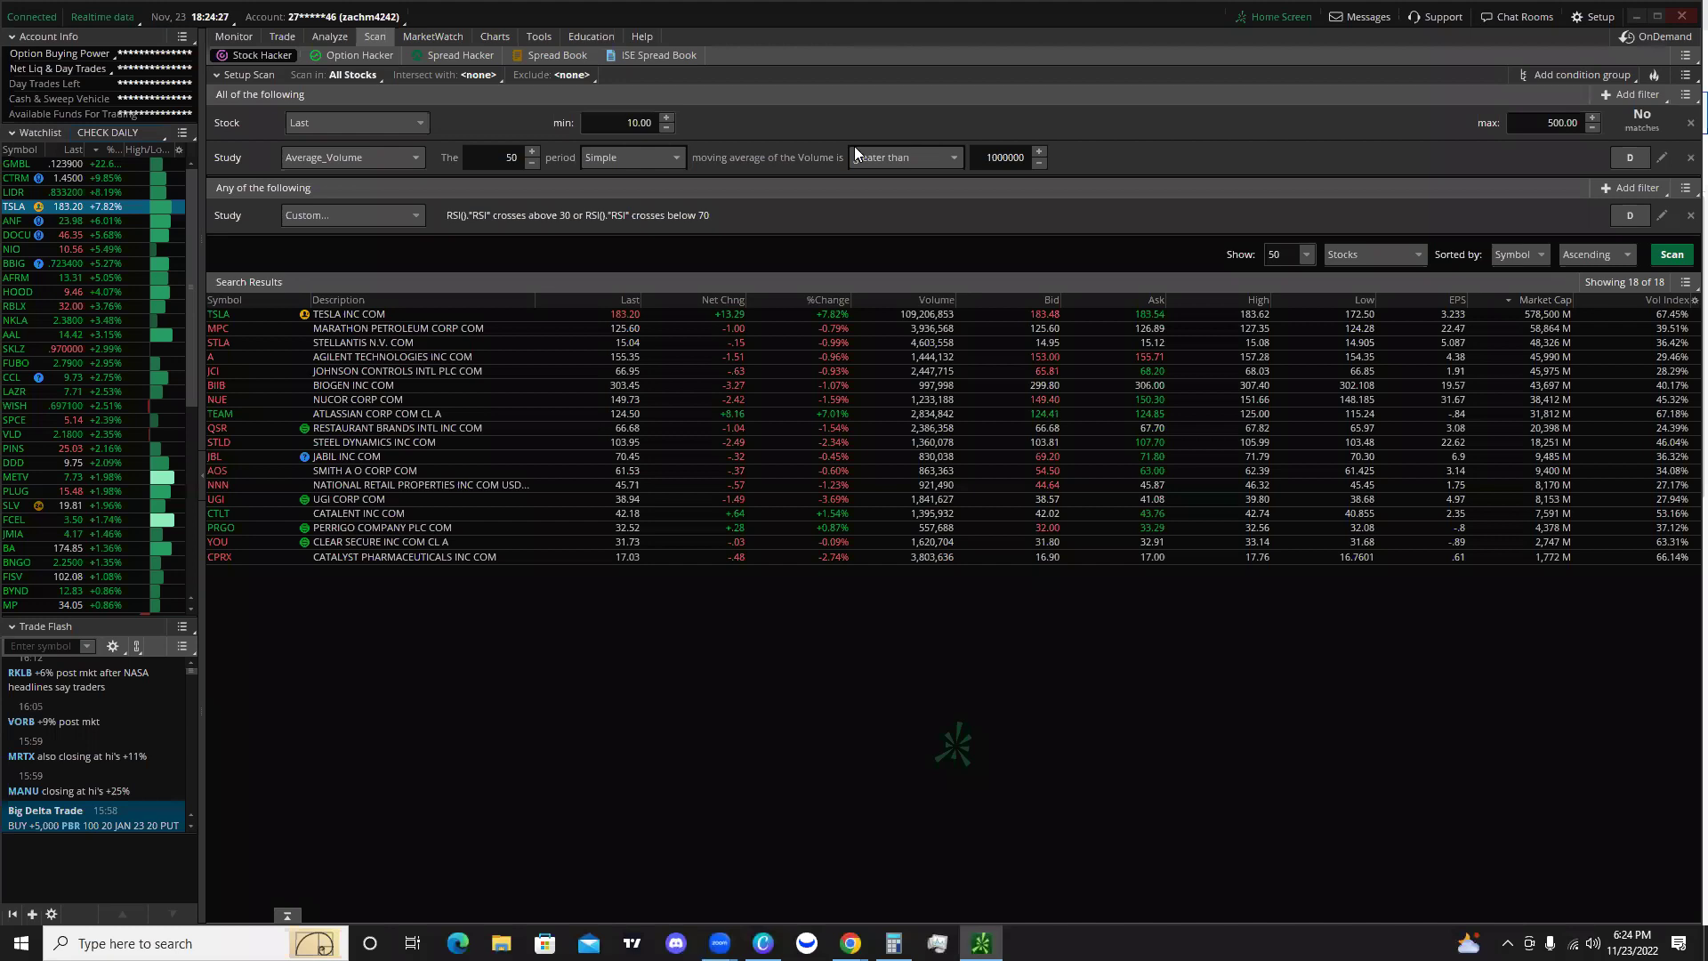
pyautogui.moveTo(1432, 319); pyautogui.dragTo(1692, 132)
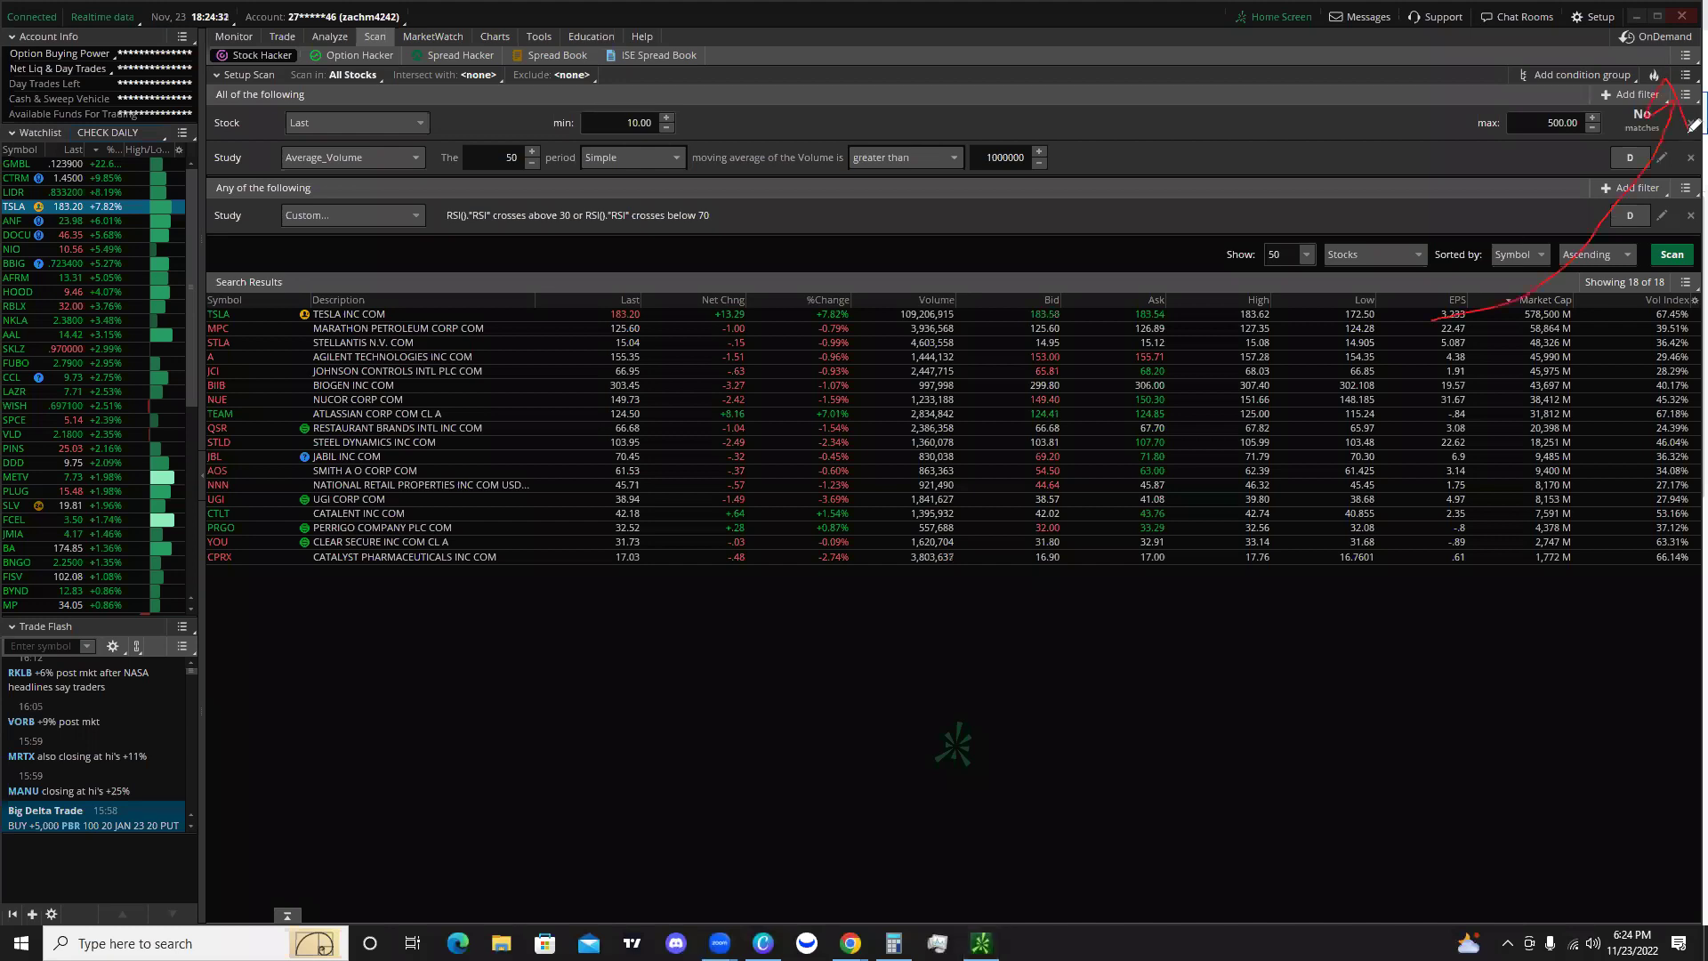
# Start a new blank scan query, discarding the current one, and remove its Volume and % change filters.
pyautogui.click(1685, 75)
pyautogui.click(1682, 57)
pyautogui.click(1624, 79)
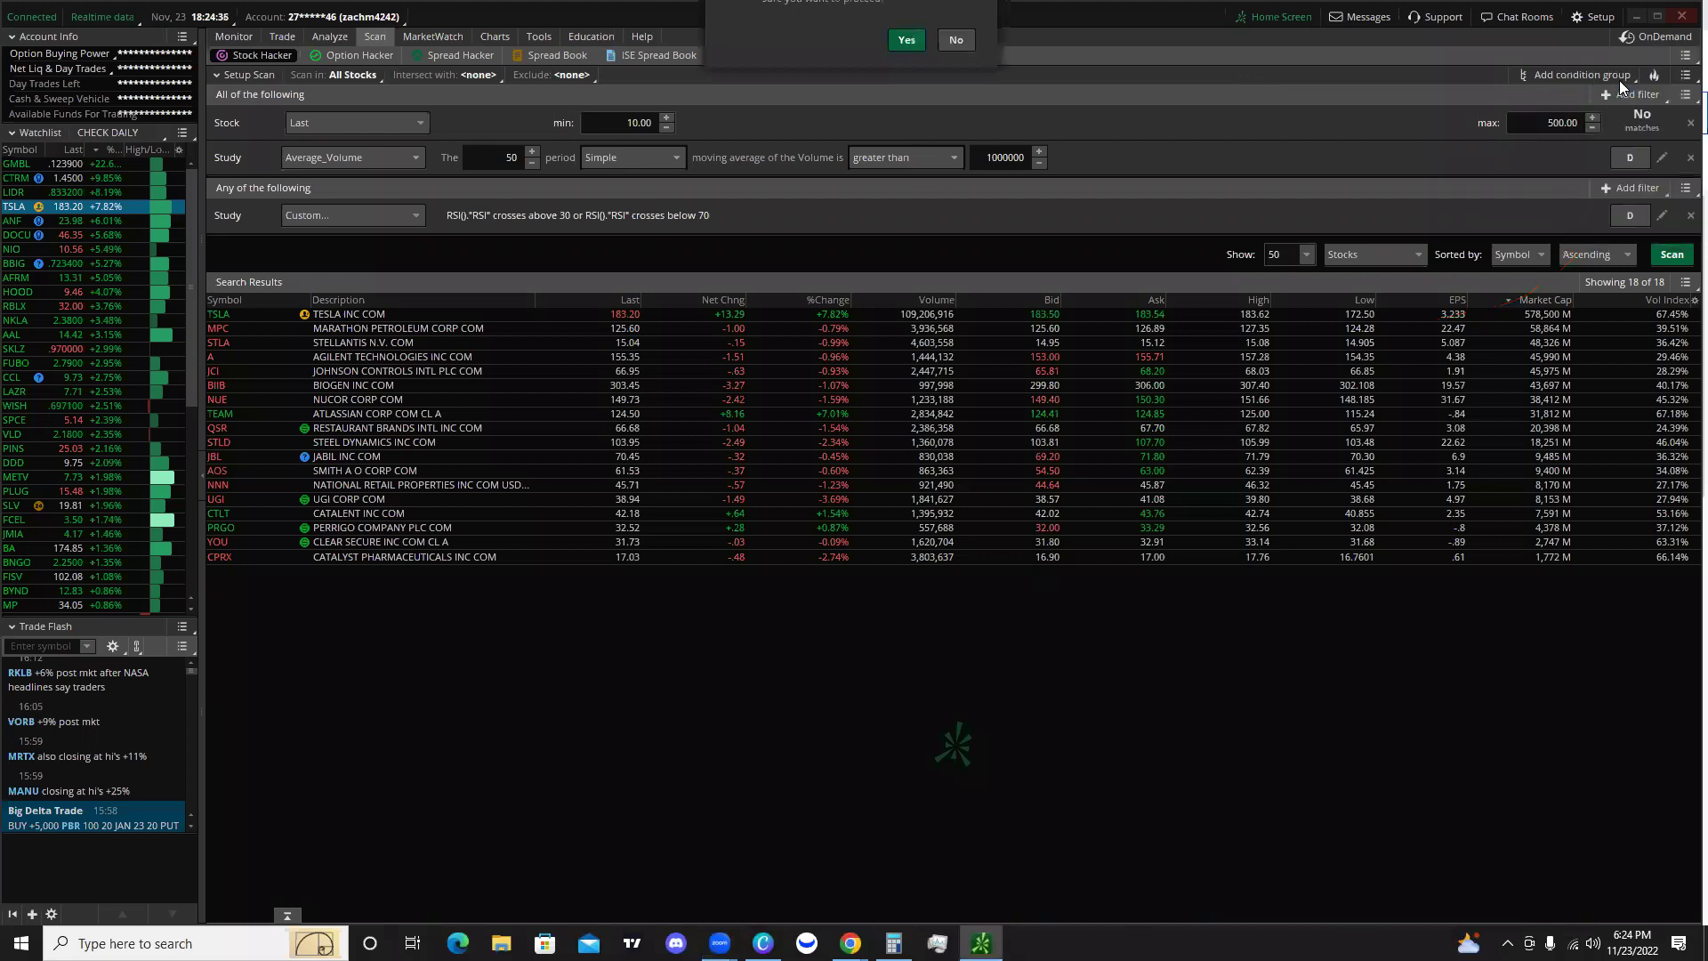
pyautogui.click(907, 90)
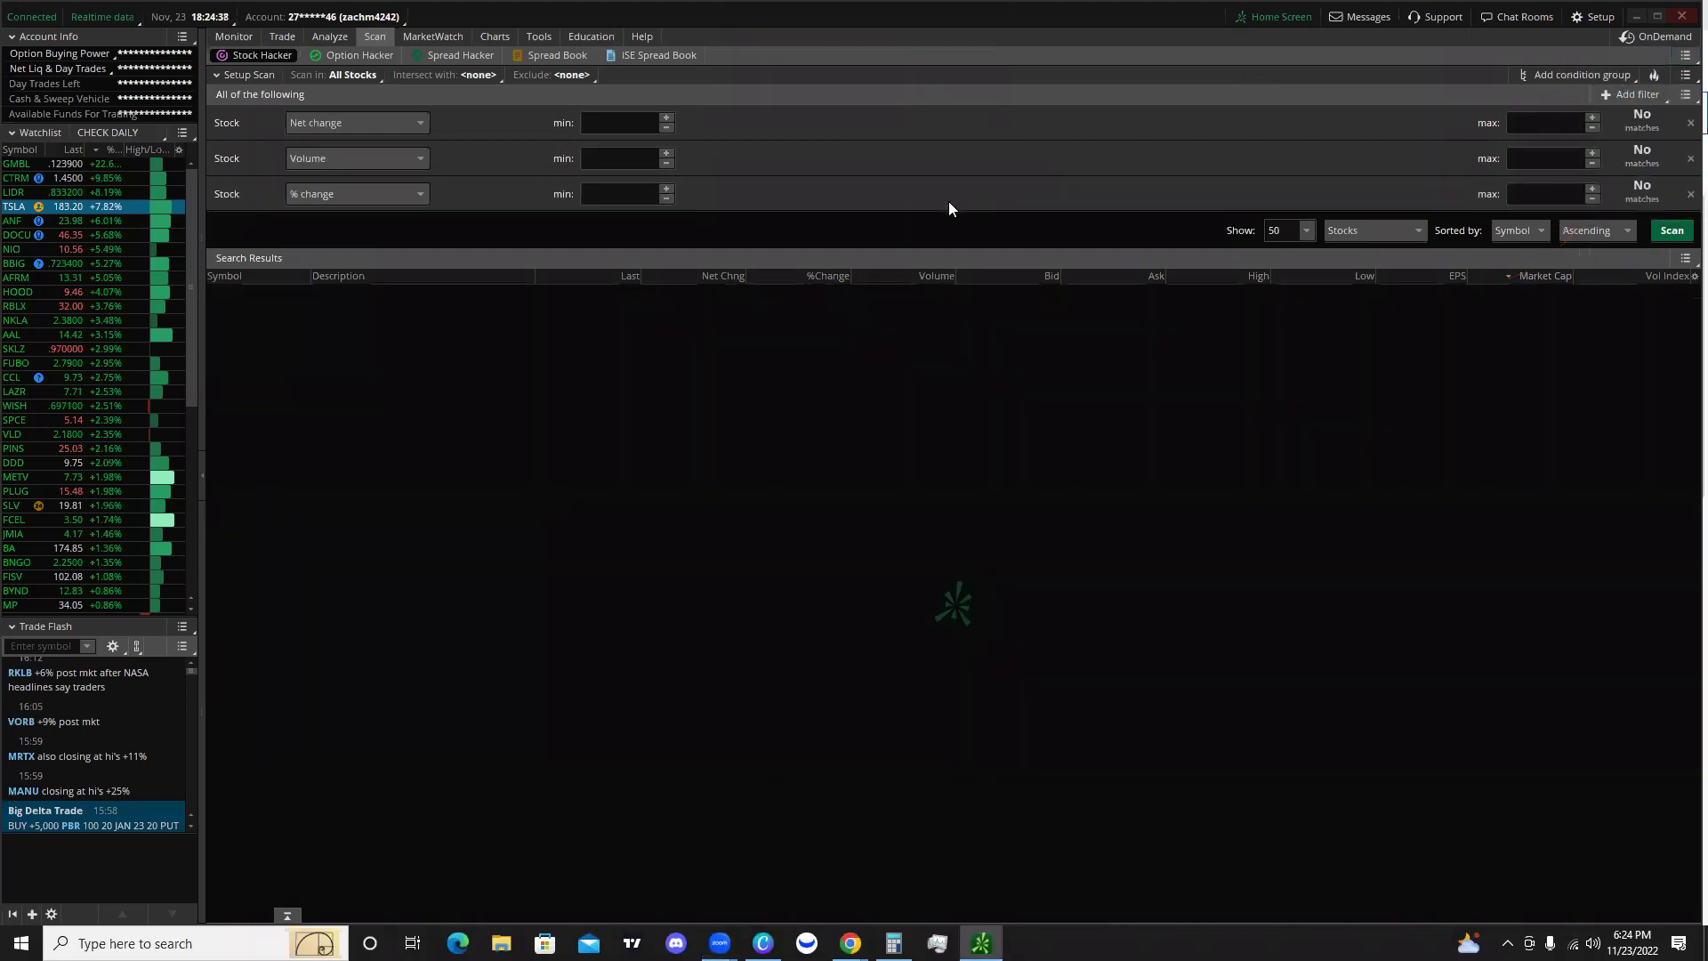
pyautogui.click(1689, 159)
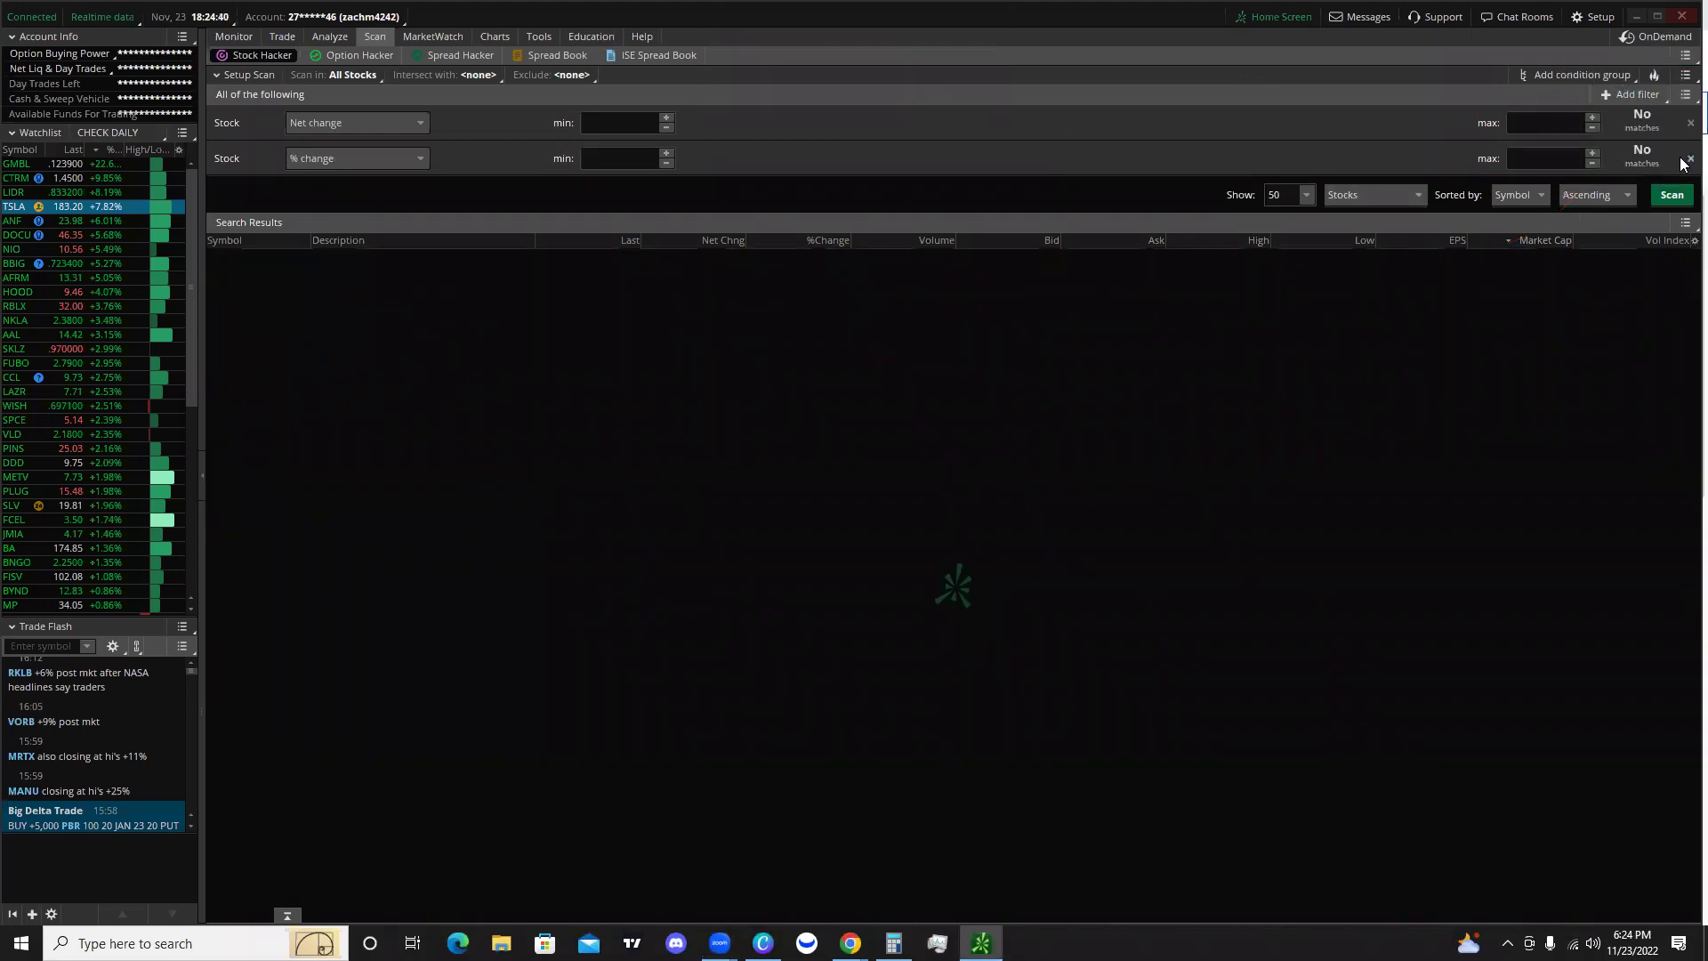
pyautogui.click(1687, 159)
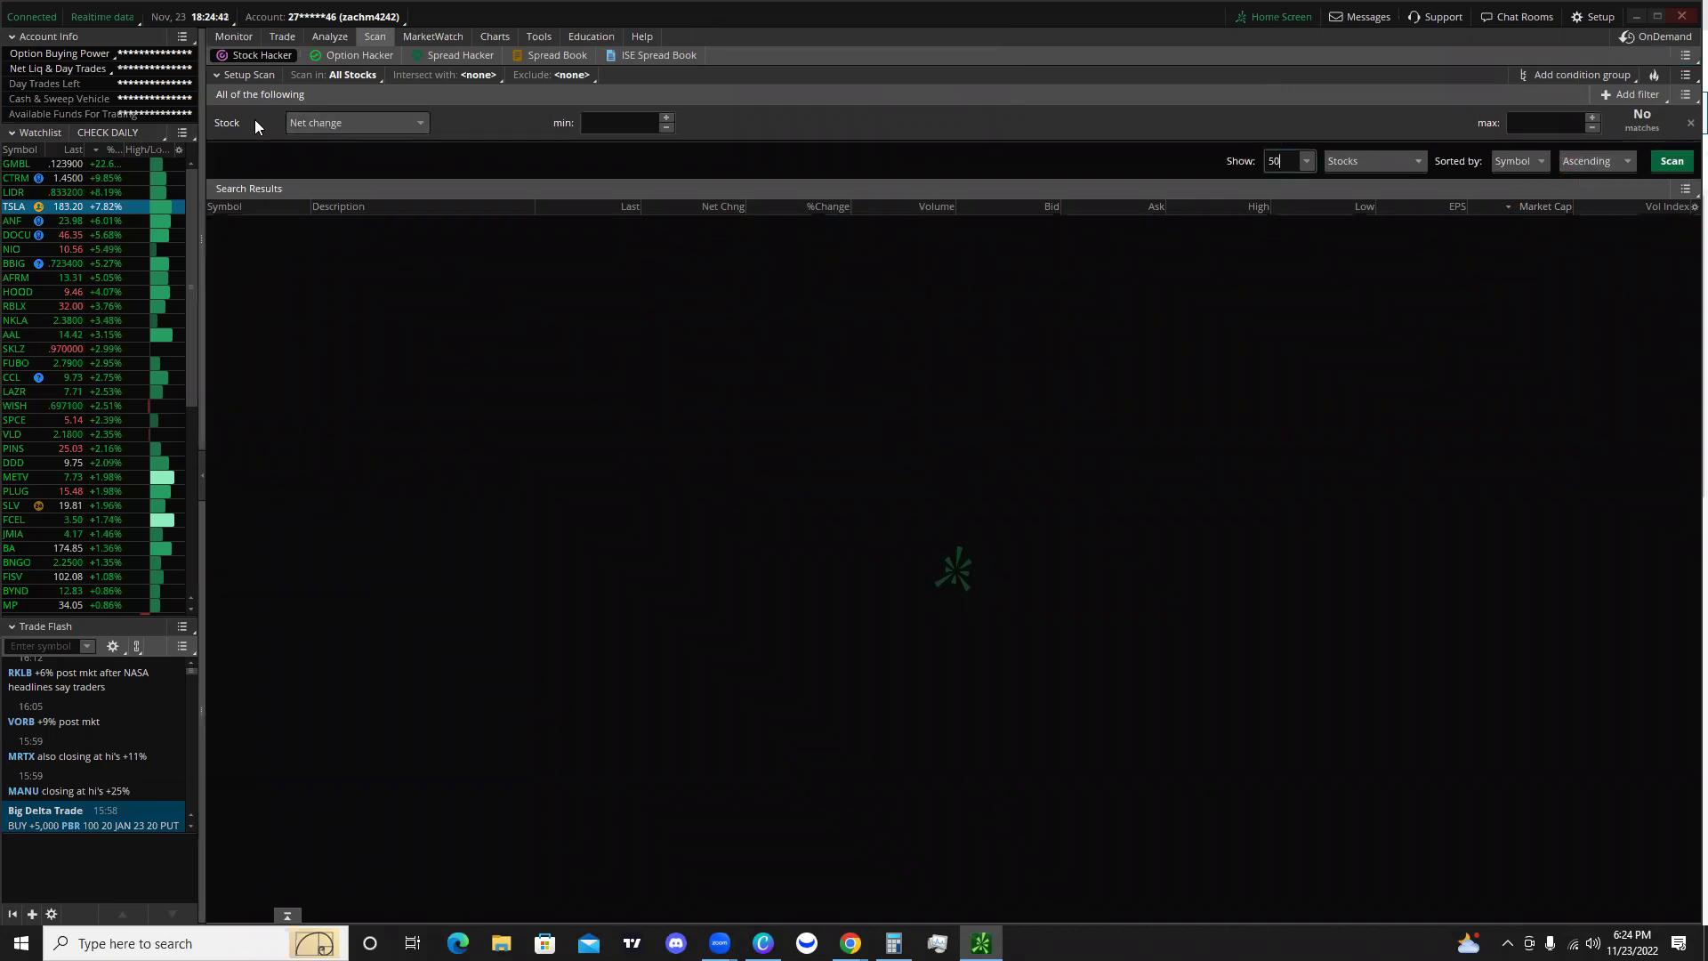
# Change the remaining stock filter to Last, with a minimum of 10 and a maximum of 500.
pyautogui.click(402, 121)
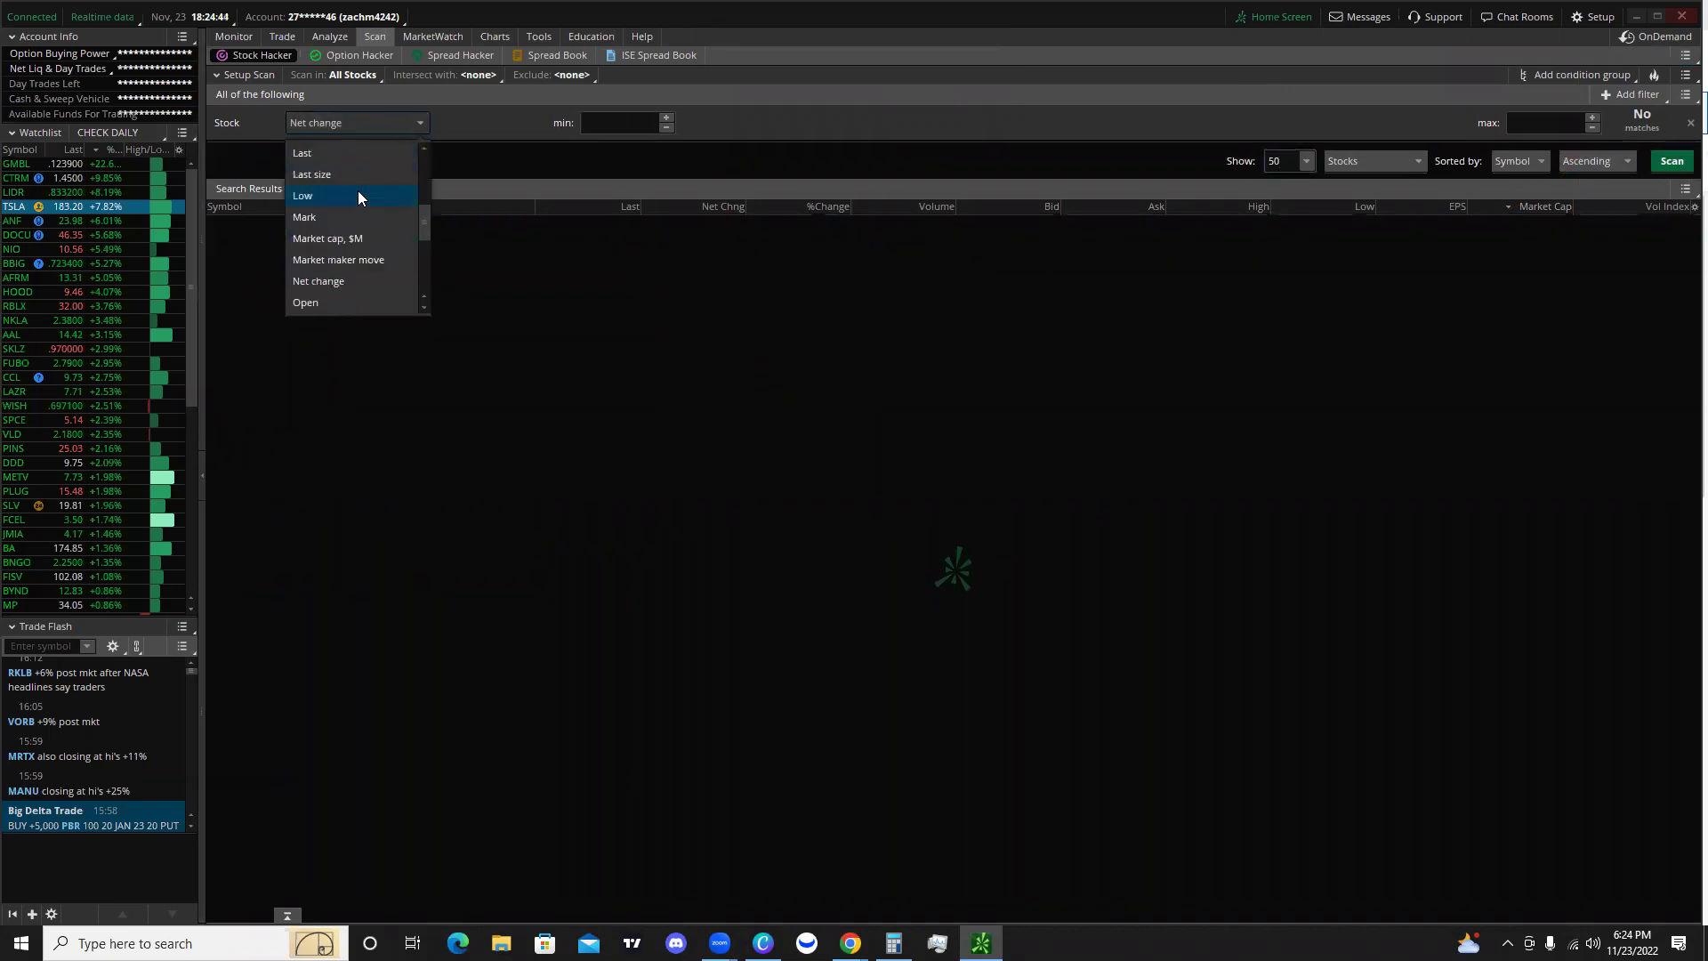
pyautogui.click(352, 156)
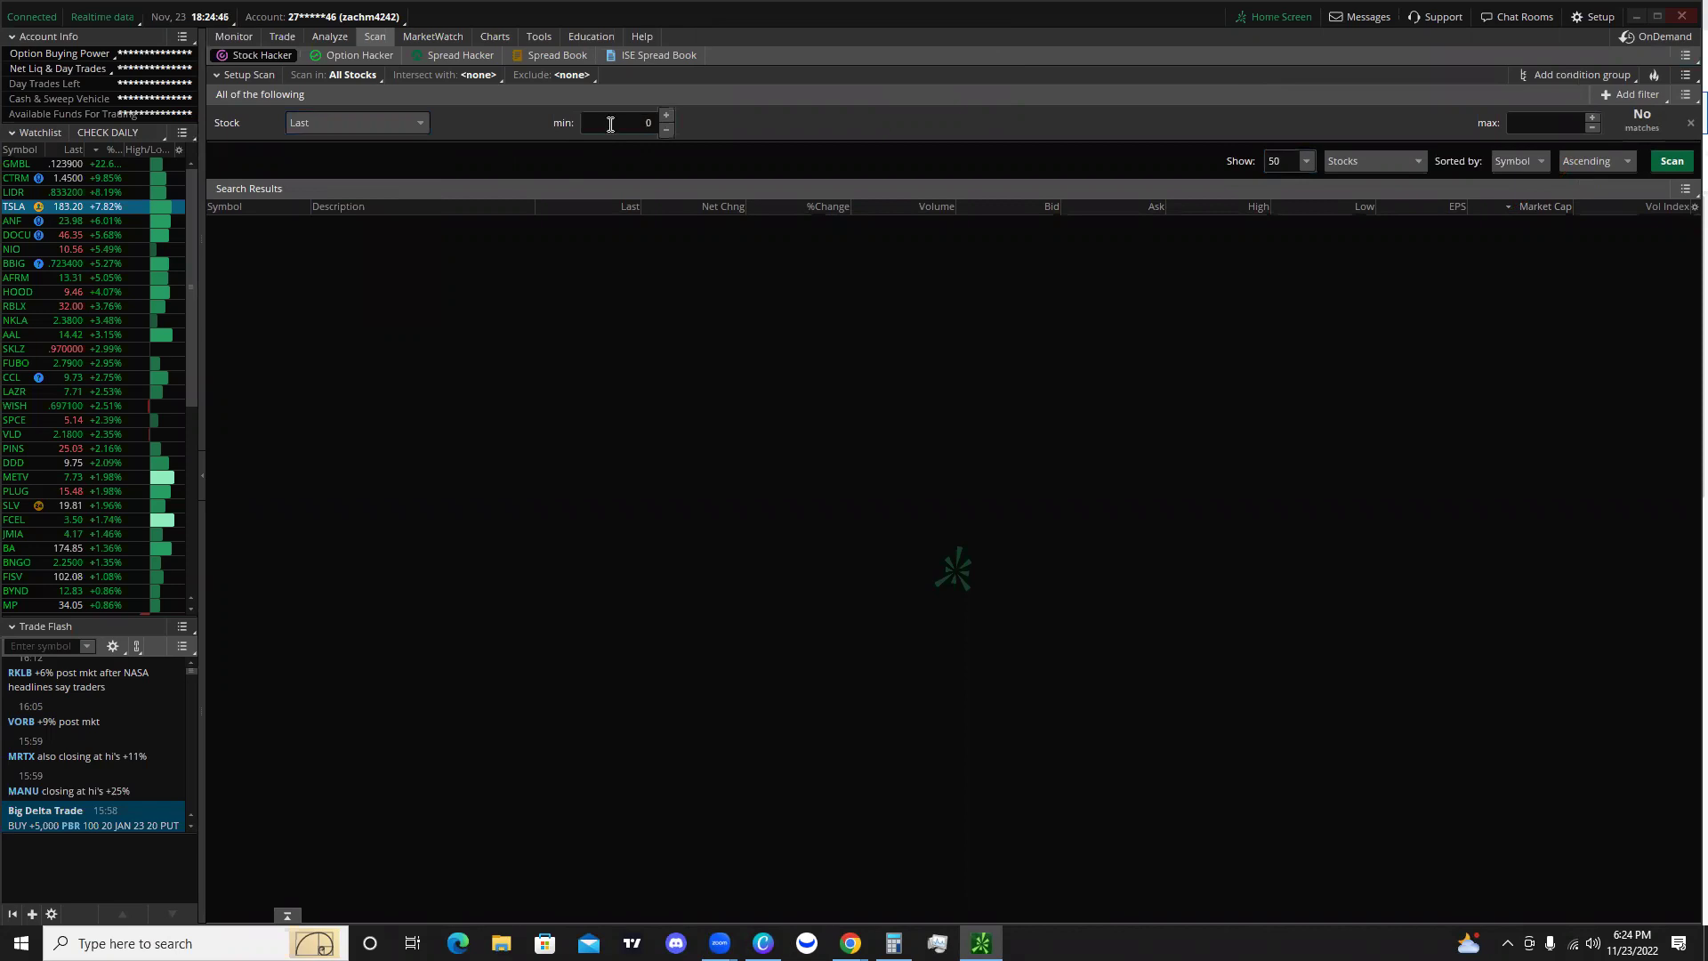
pyautogui.click(610, 124)
pyautogui.write('1')
pyautogui.click(1565, 122)
pyautogui.write('10000')
pyautogui.moveTo(1580, 122); pyautogui.dragTo(1595, 128)
pyautogui.write('500')
pyautogui.press('Return')
# Add a study filter to the "All of the following" group and set it to Average_Volume.
pyautogui.click(1651, 95)
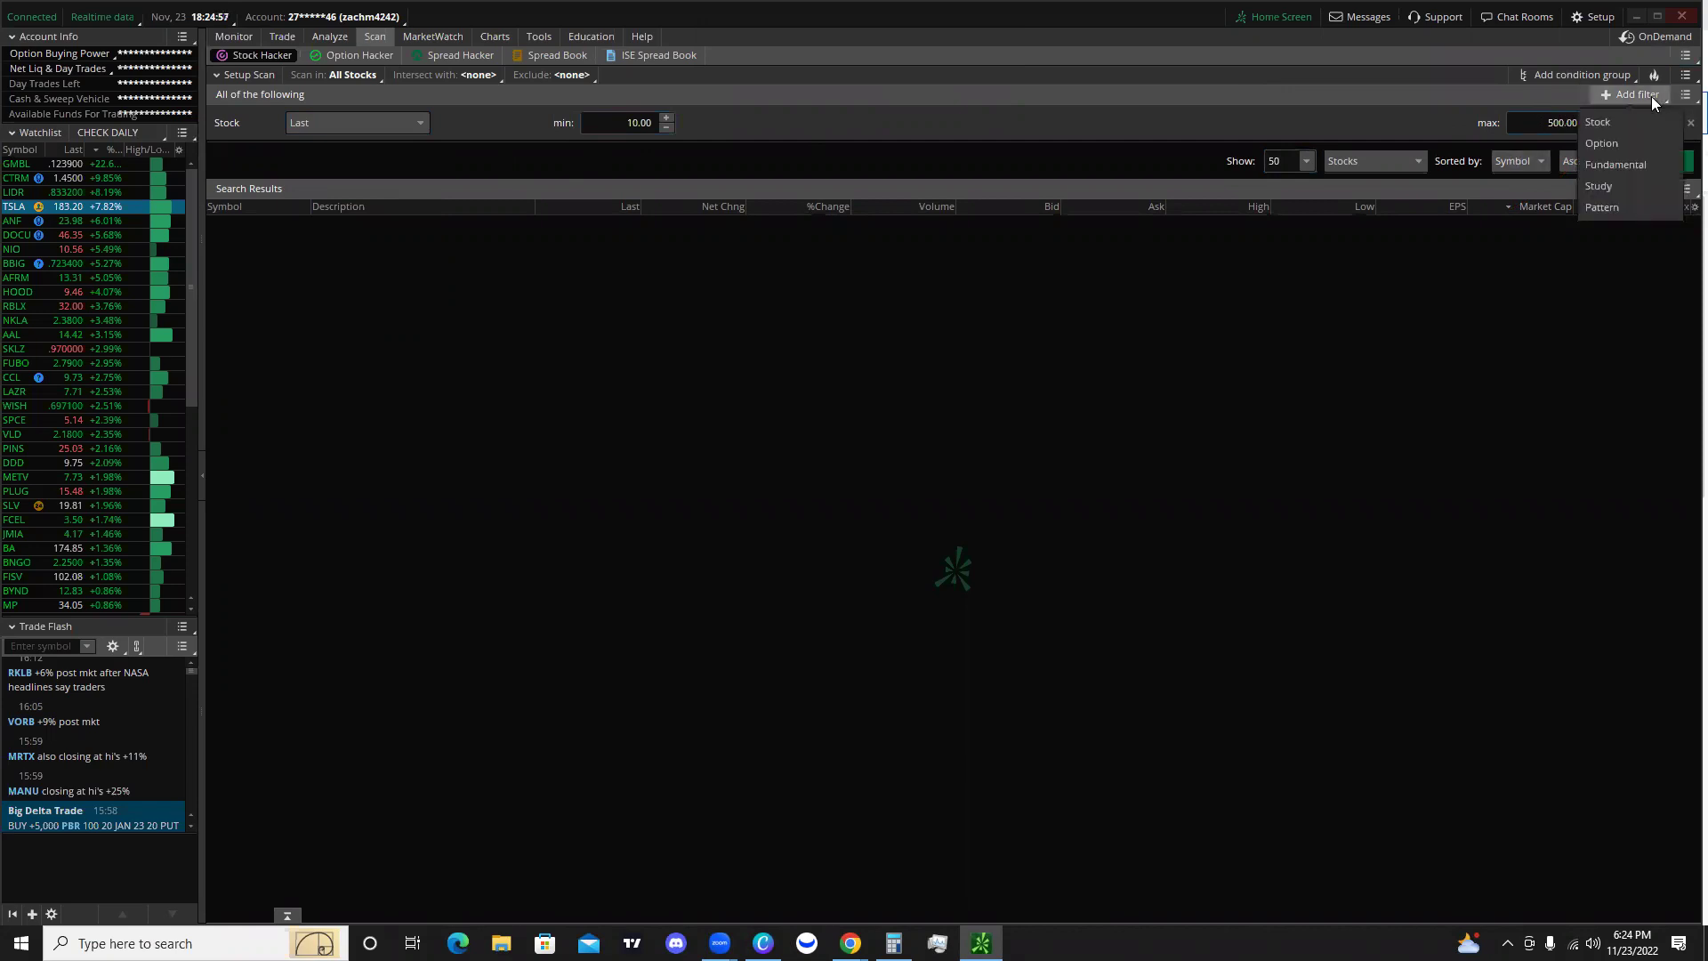
pyautogui.click(1612, 188)
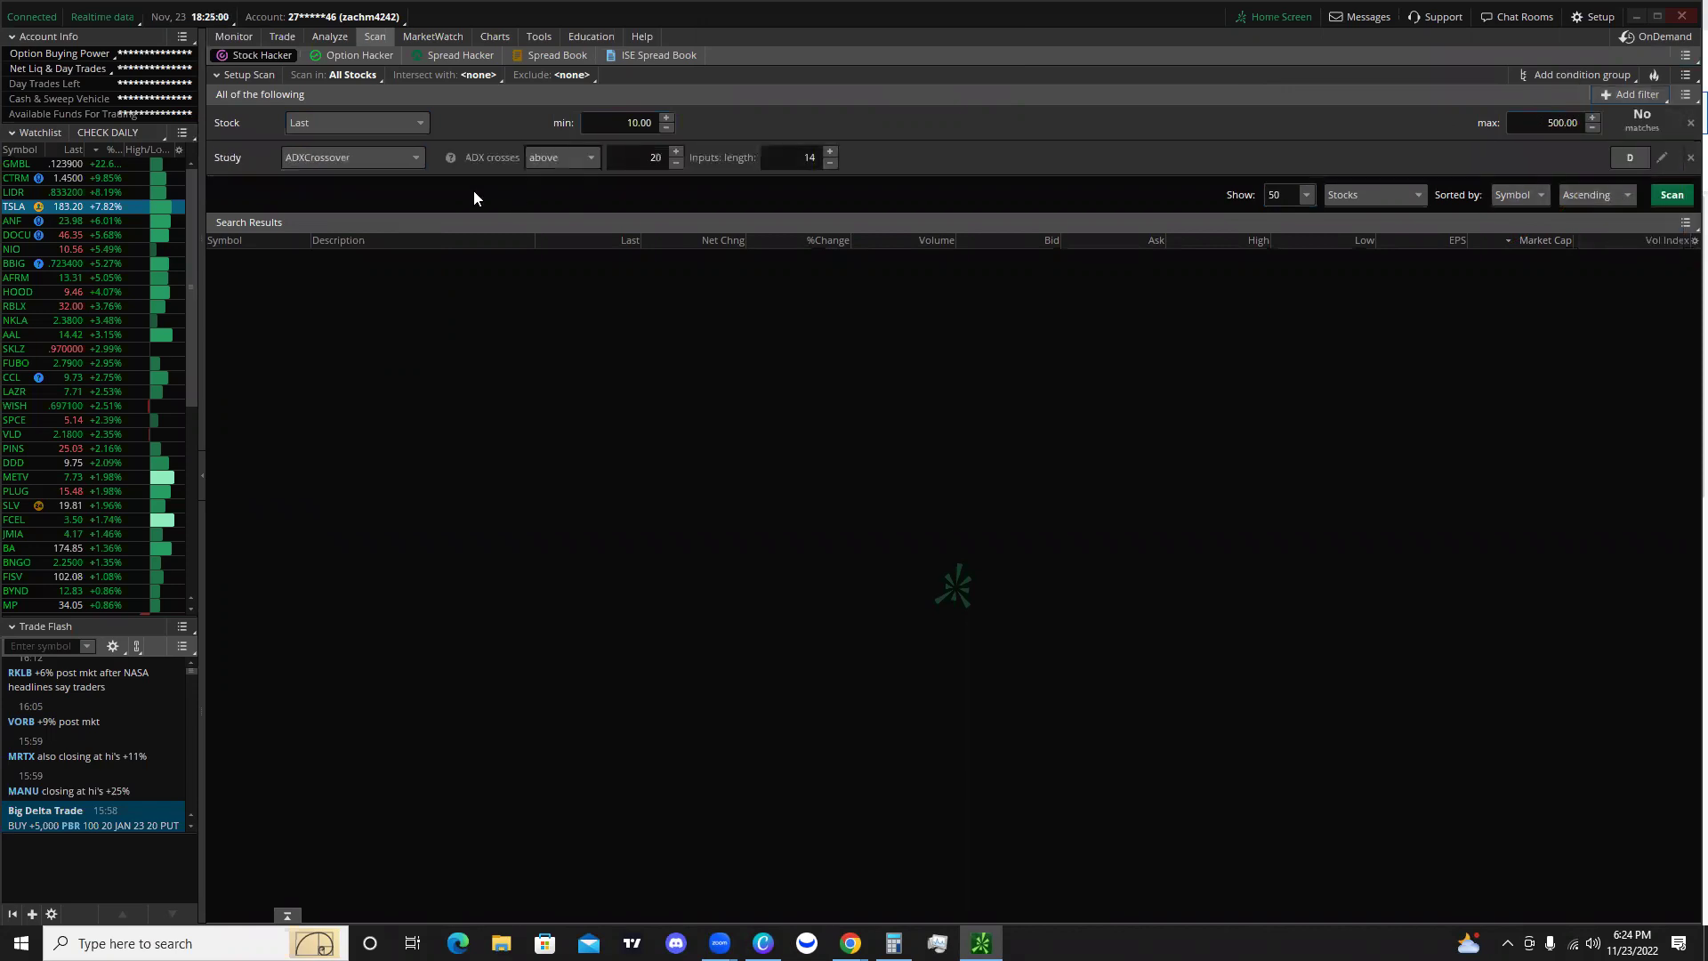
pyautogui.click(346, 165)
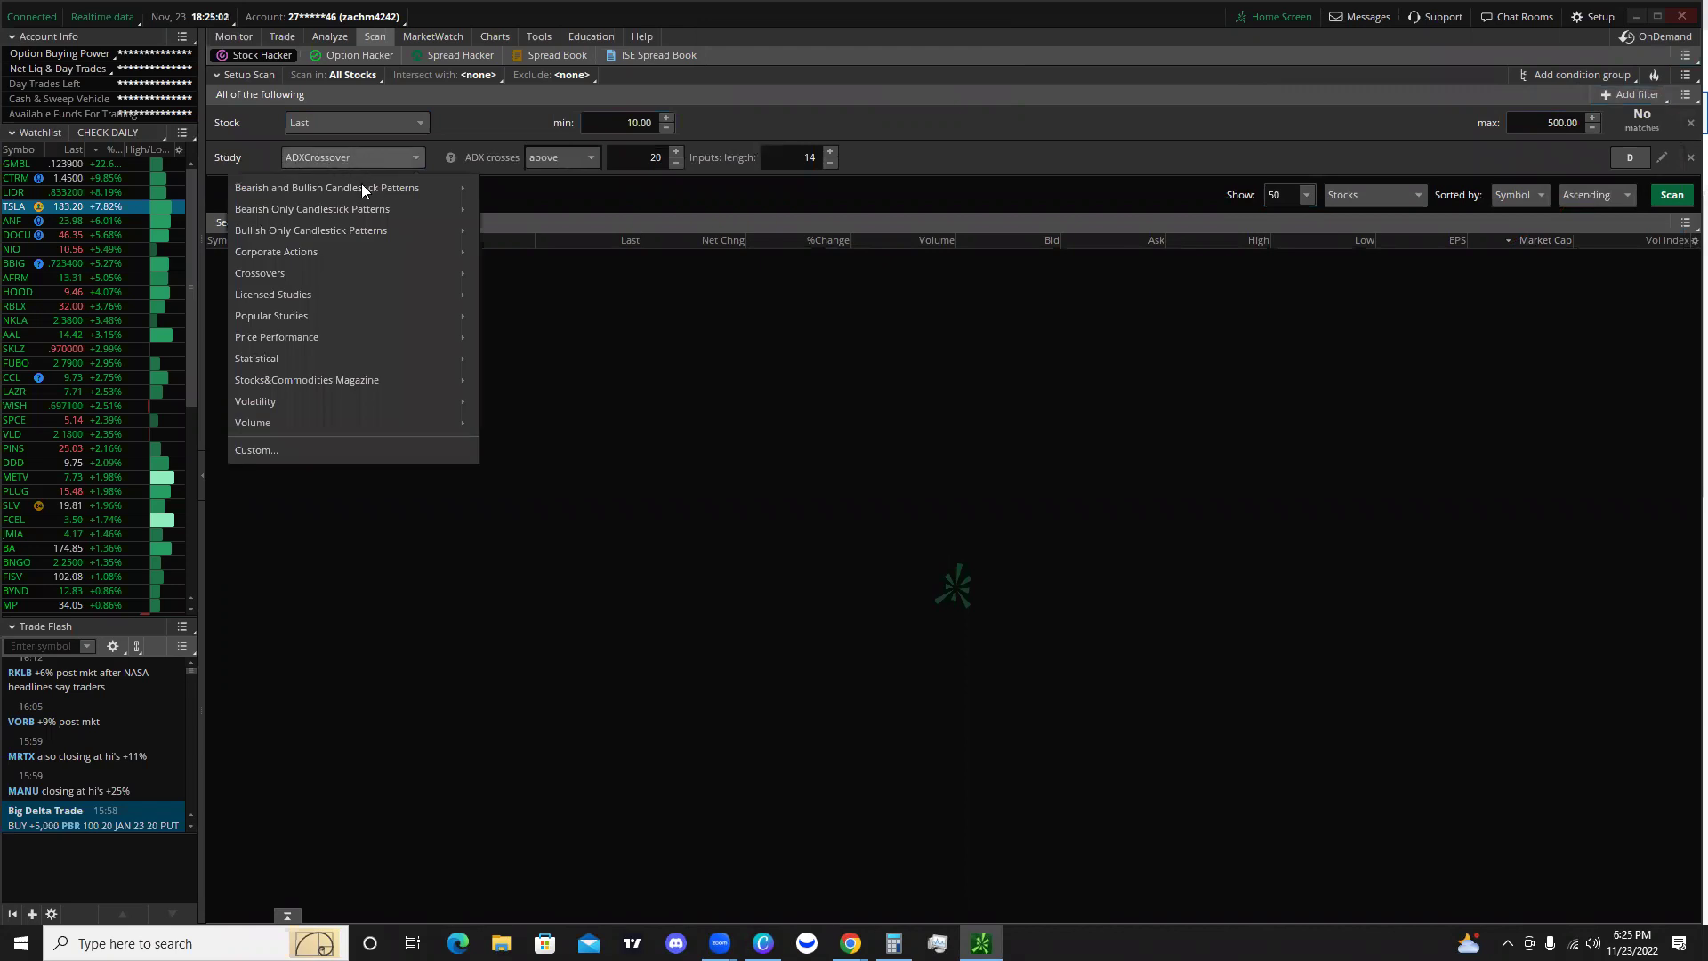
pyautogui.moveTo(317, 420)
pyautogui.click(550, 419)
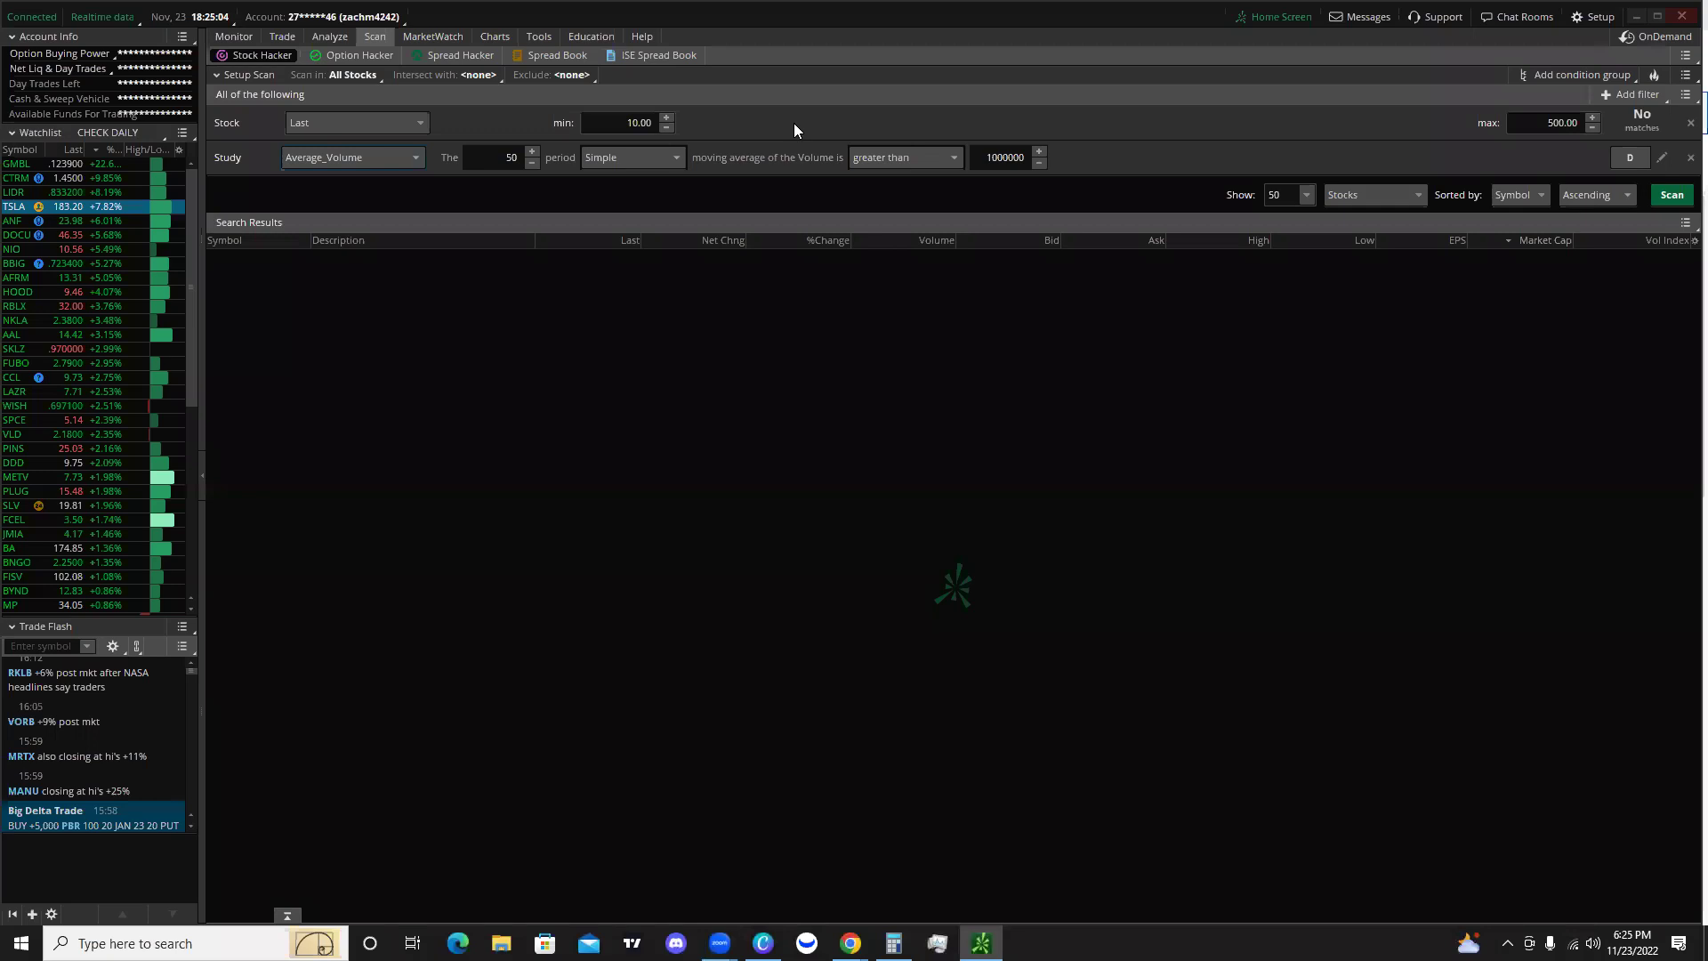
pyautogui.moveTo(470, 185)
pyautogui.mouseDown()
pyautogui.moveTo(953, 214)
pyautogui.moveTo(1083, 172)
pyautogui.moveTo(770, 44)
pyautogui.moveTo(458, 142)
pyautogui.moveTo(485, 196)
pyautogui.mouseUp()
pyautogui.moveTo(1564, 311); pyautogui.dragTo(1572, 65)
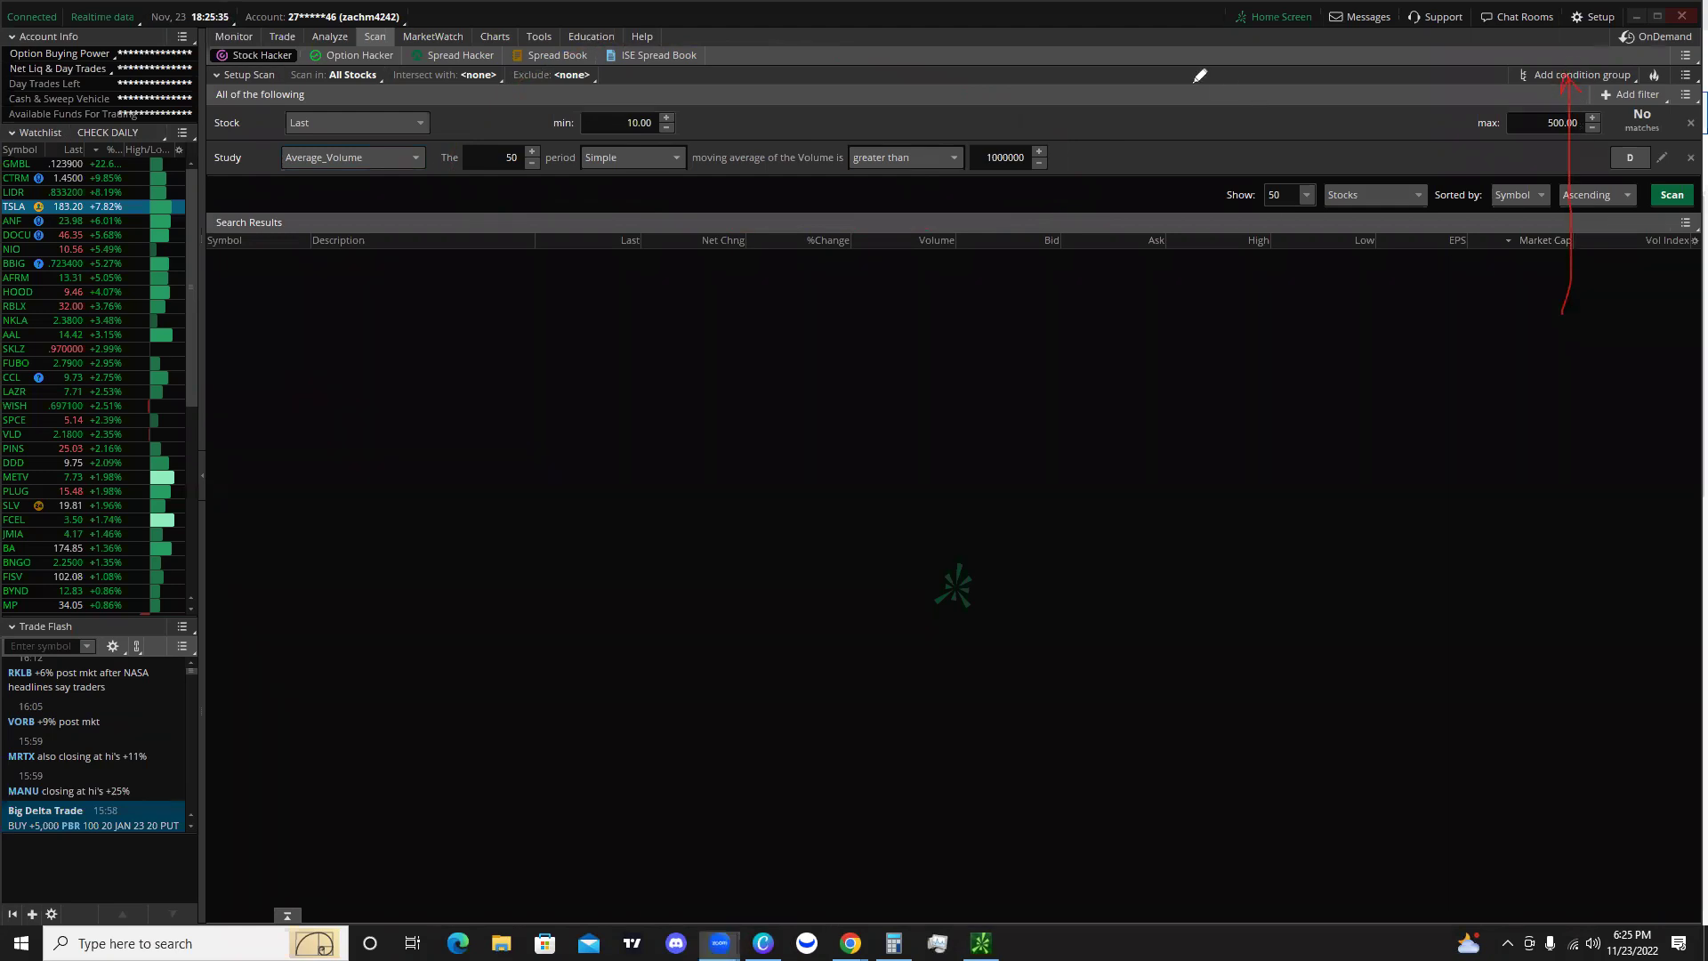
# Add an "Any of the following" condition group with a study filter and open that filter's custom condition editor.
pyautogui.click(1562, 75)
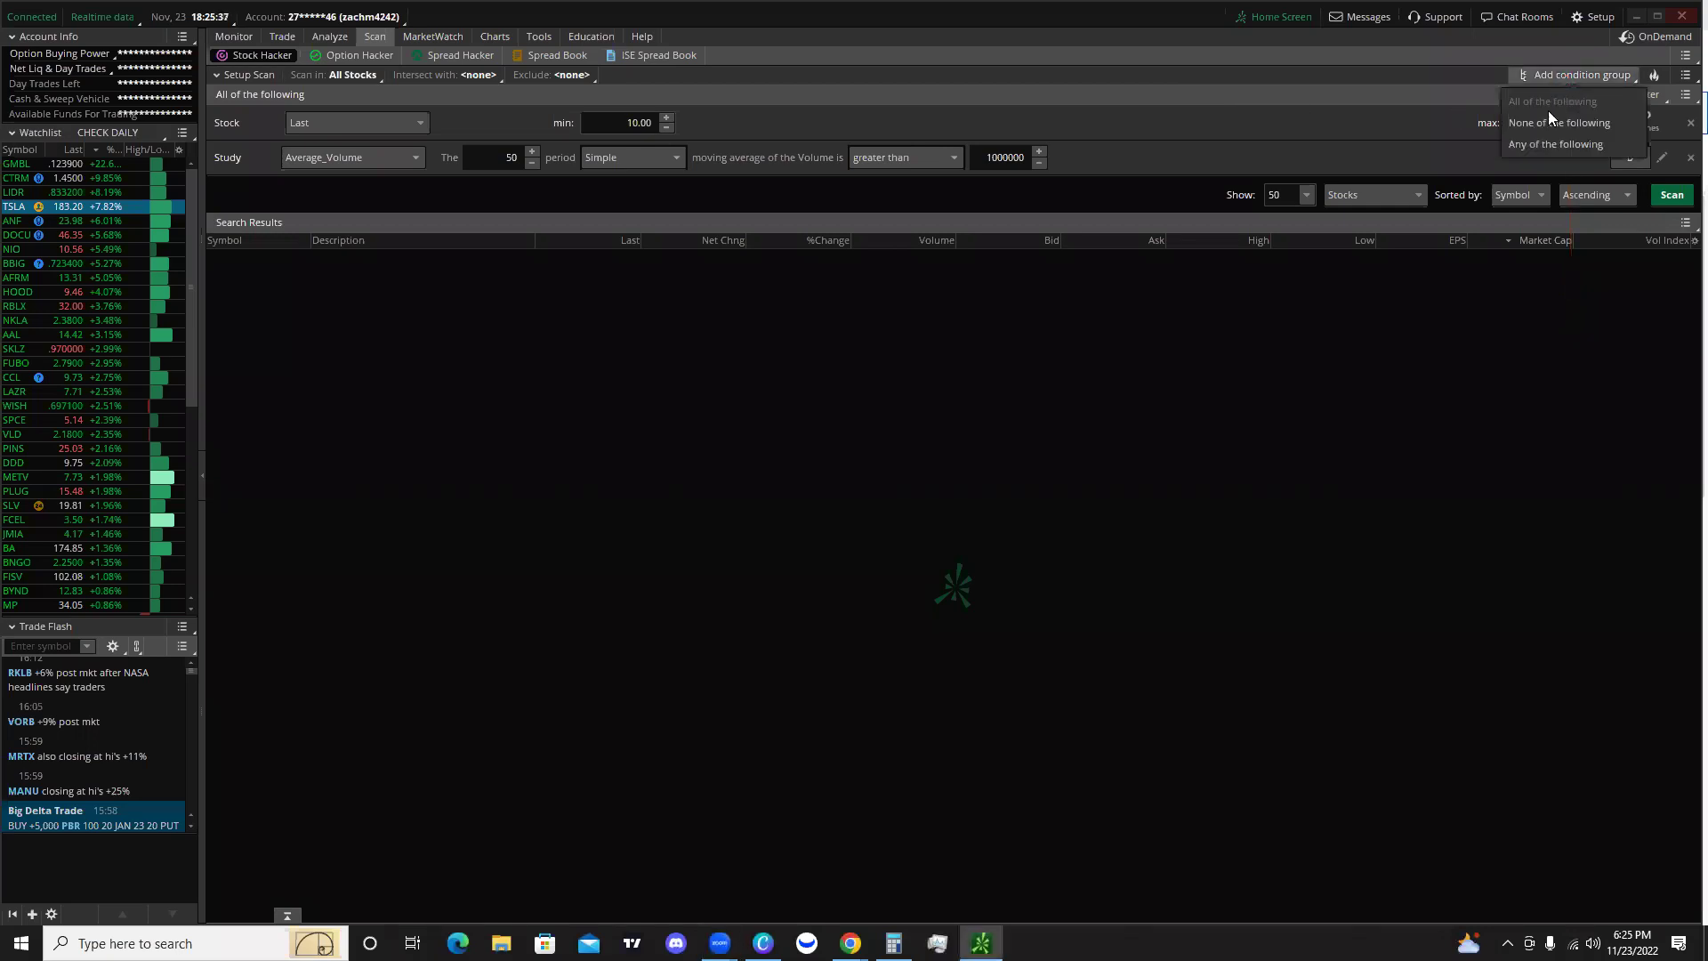
pyautogui.click(1541, 143)
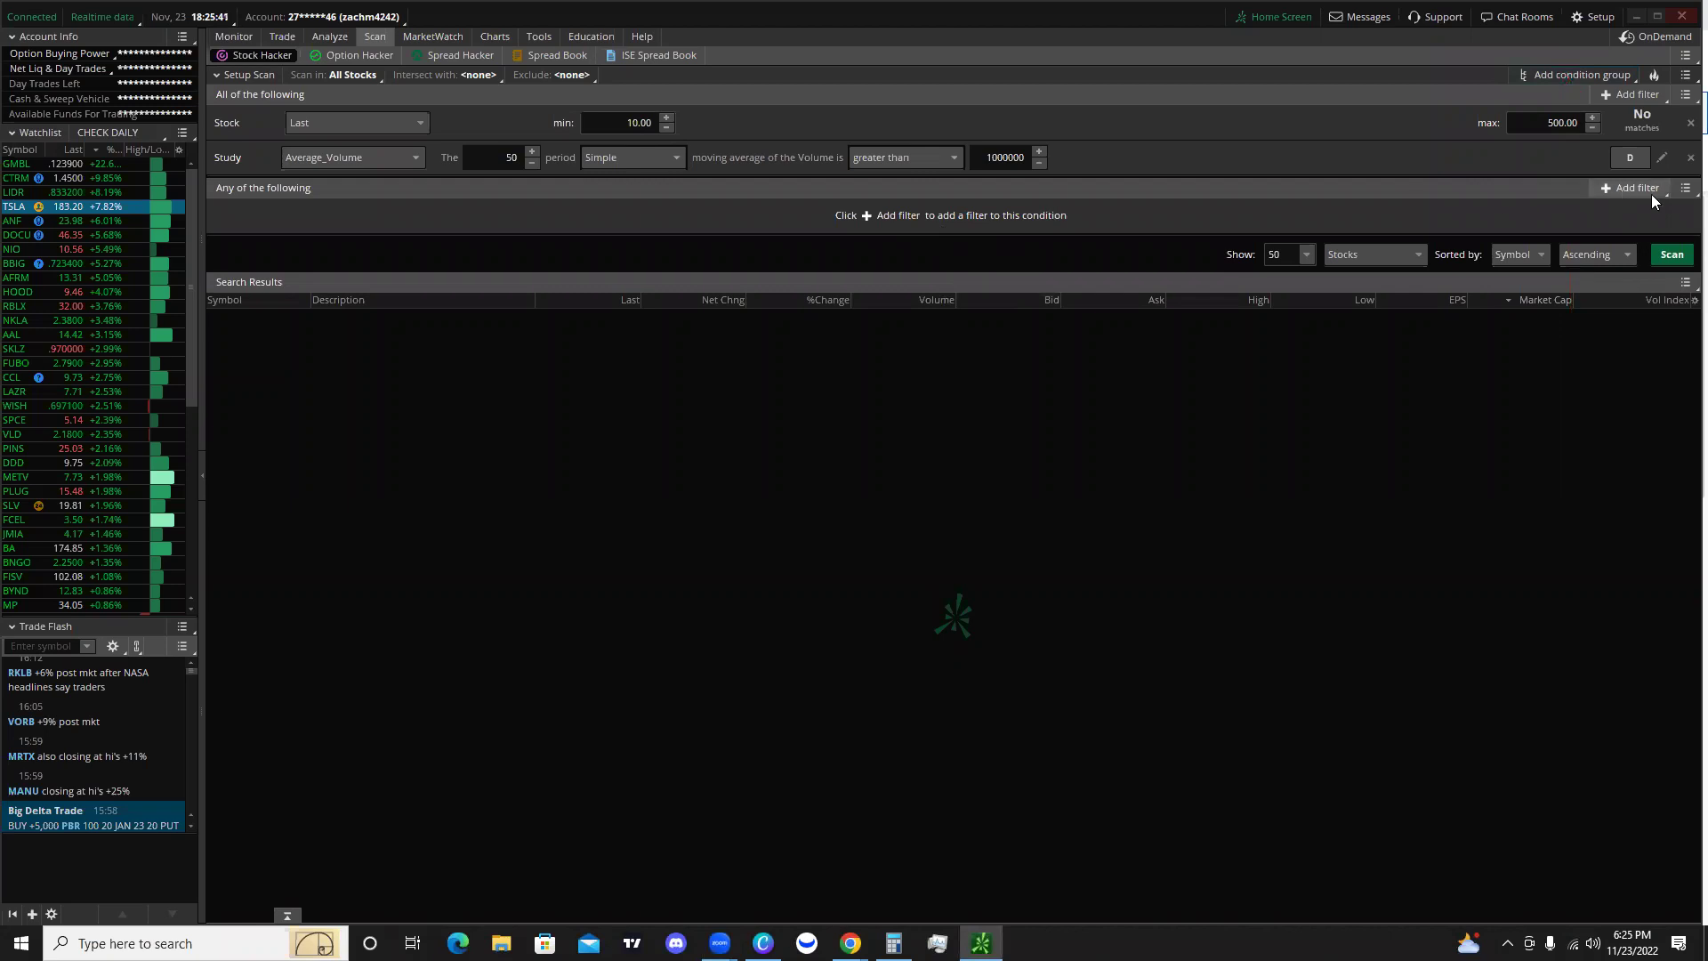
pyautogui.click(1625, 189)
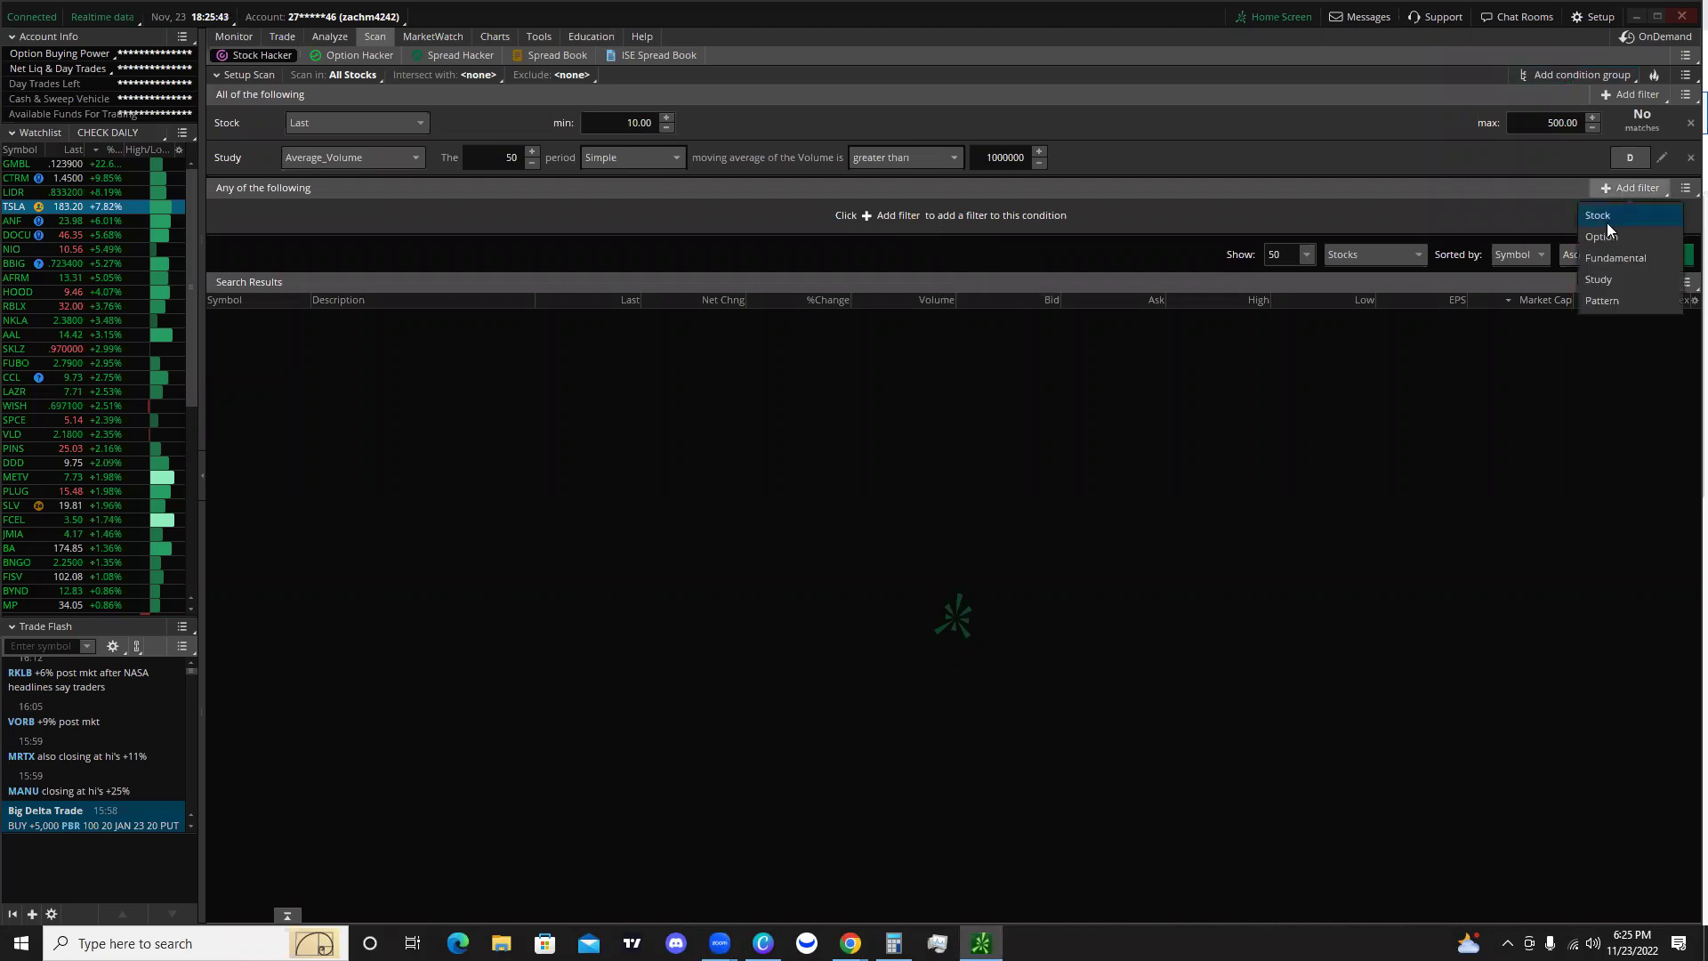
pyautogui.click(1598, 279)
pyautogui.click(400, 216)
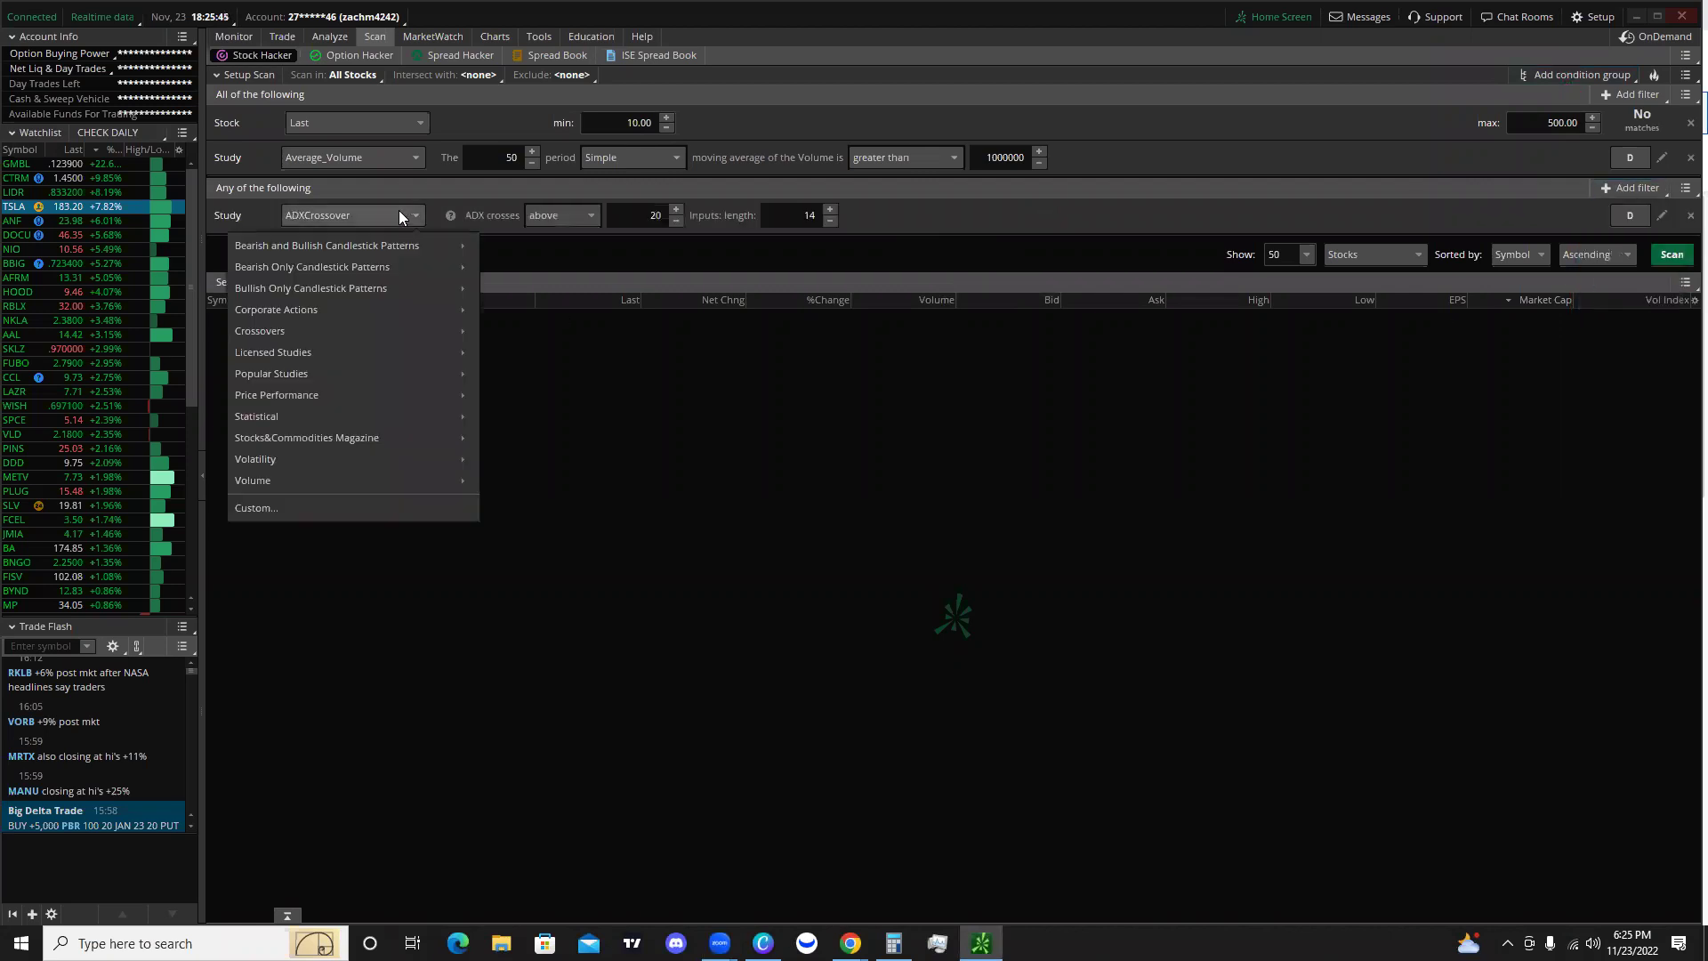
pyautogui.click(317, 507)
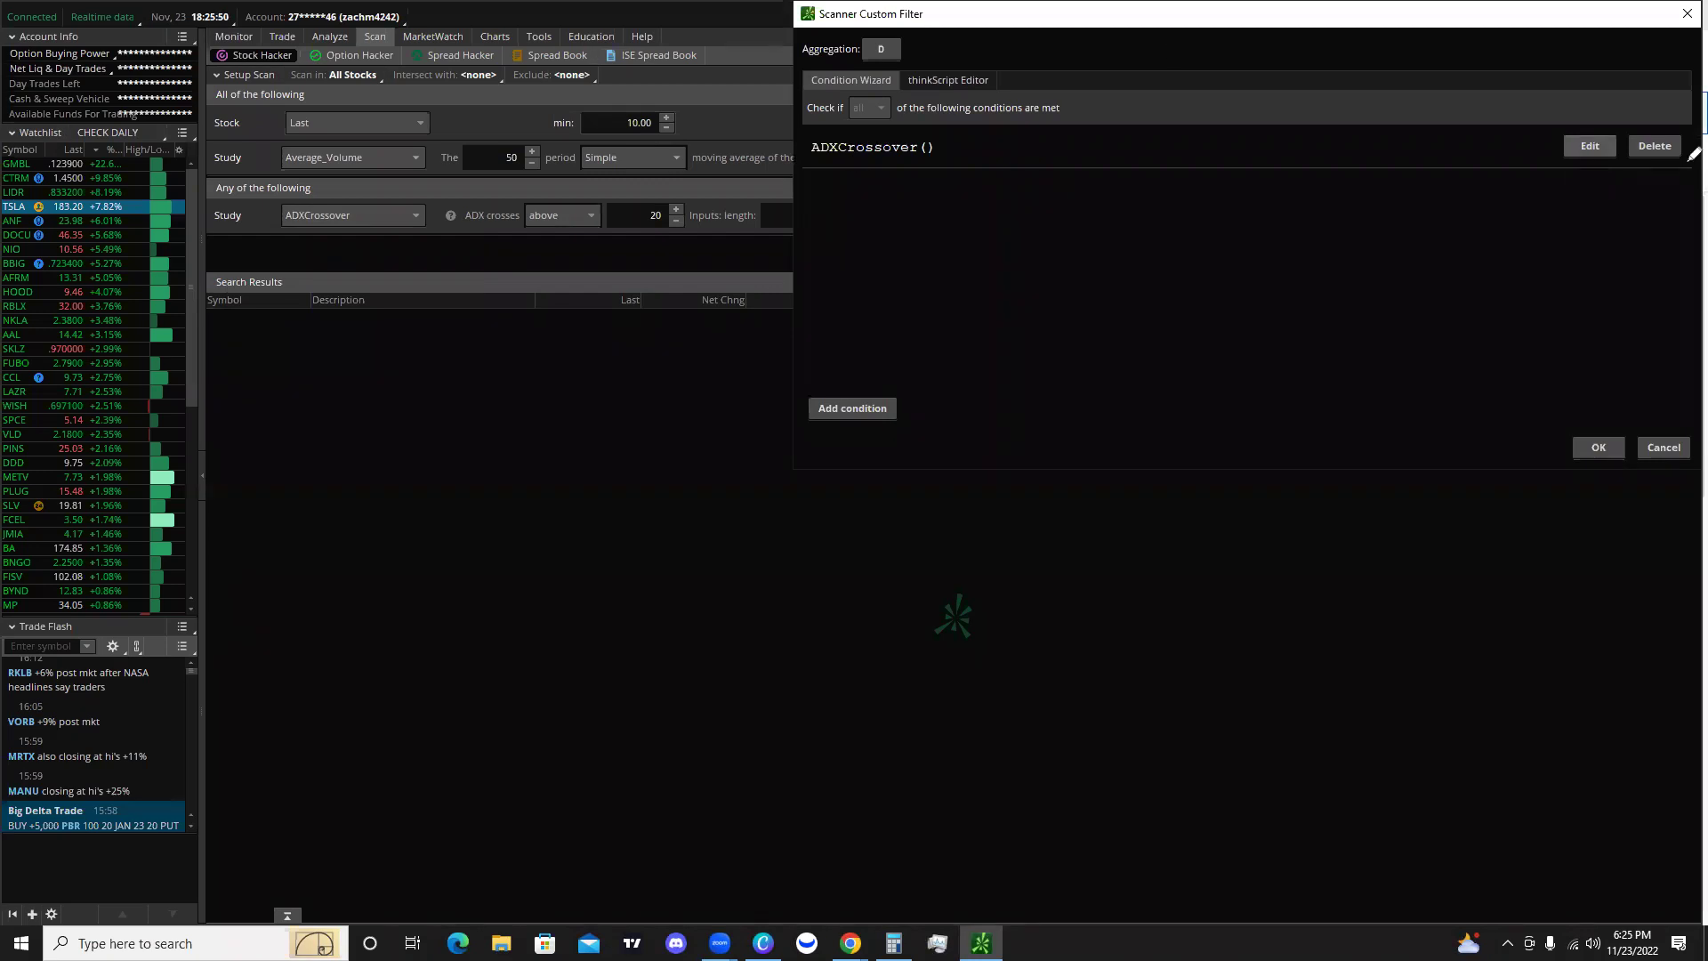
pyautogui.moveTo(1613, 132)
pyautogui.mouseDown()
pyautogui.moveTo(1678, 118)
pyautogui.moveTo(1641, 123)
pyautogui.mouseUp()
pyautogui.moveTo(1643, 207); pyautogui.dragTo(1652, 142)
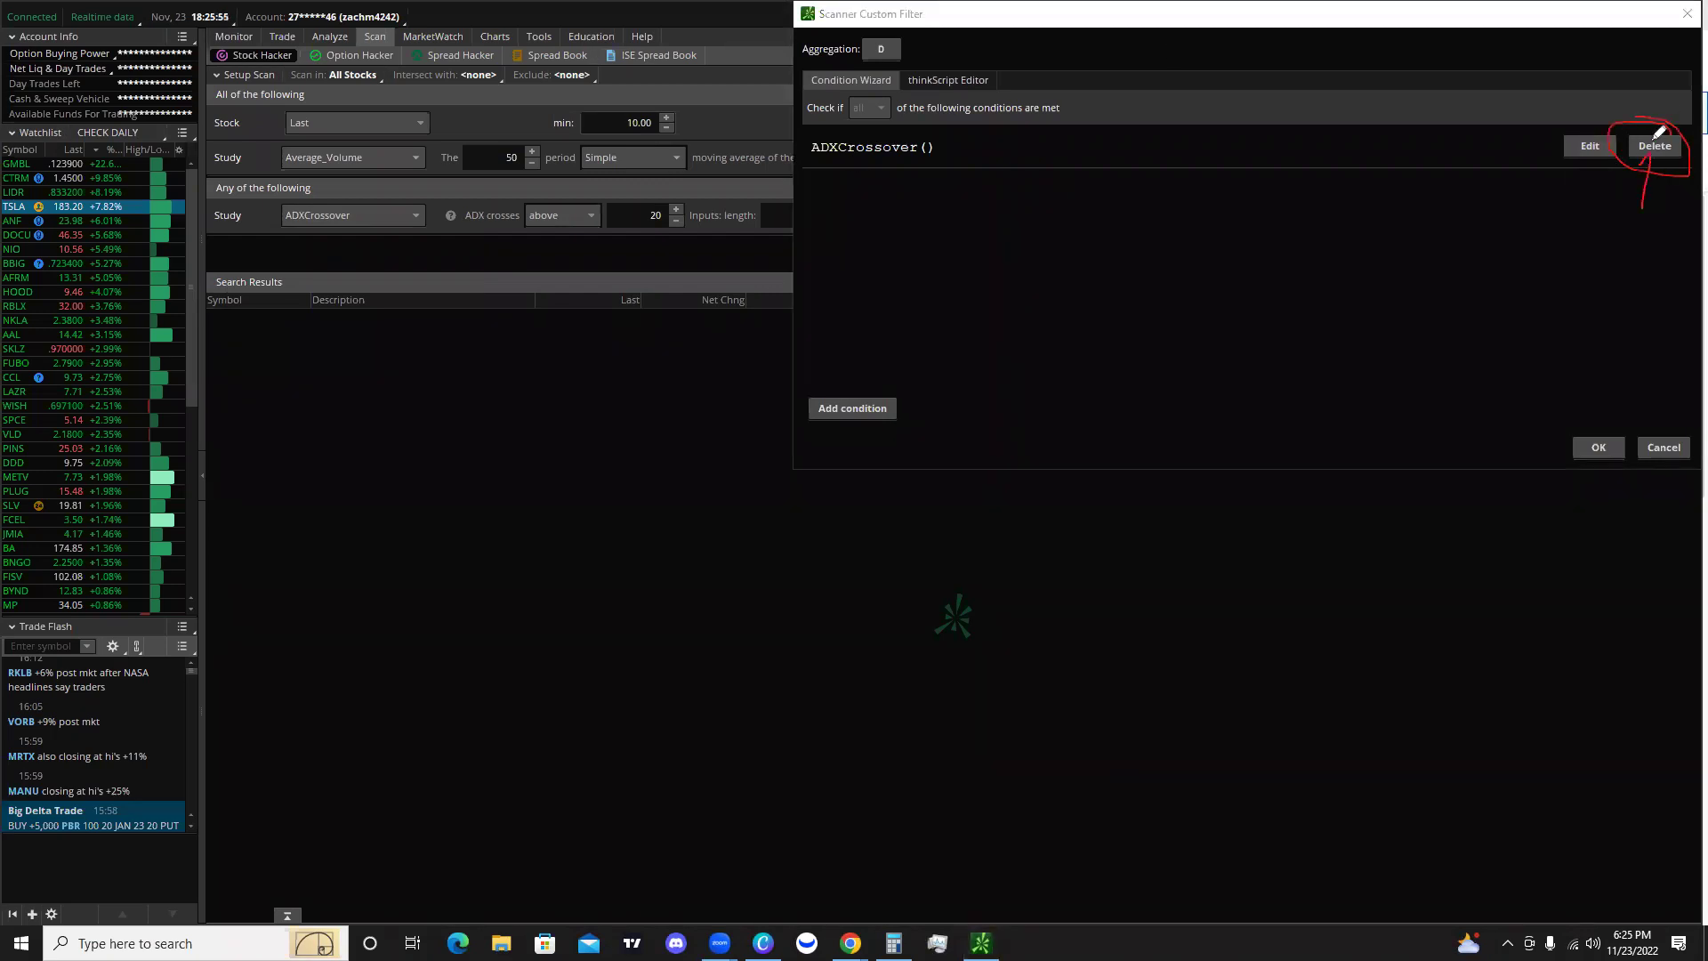
# Delete the ADXCrossover condition and start a new condition based on the DMI study.
pyautogui.click(1660, 146)
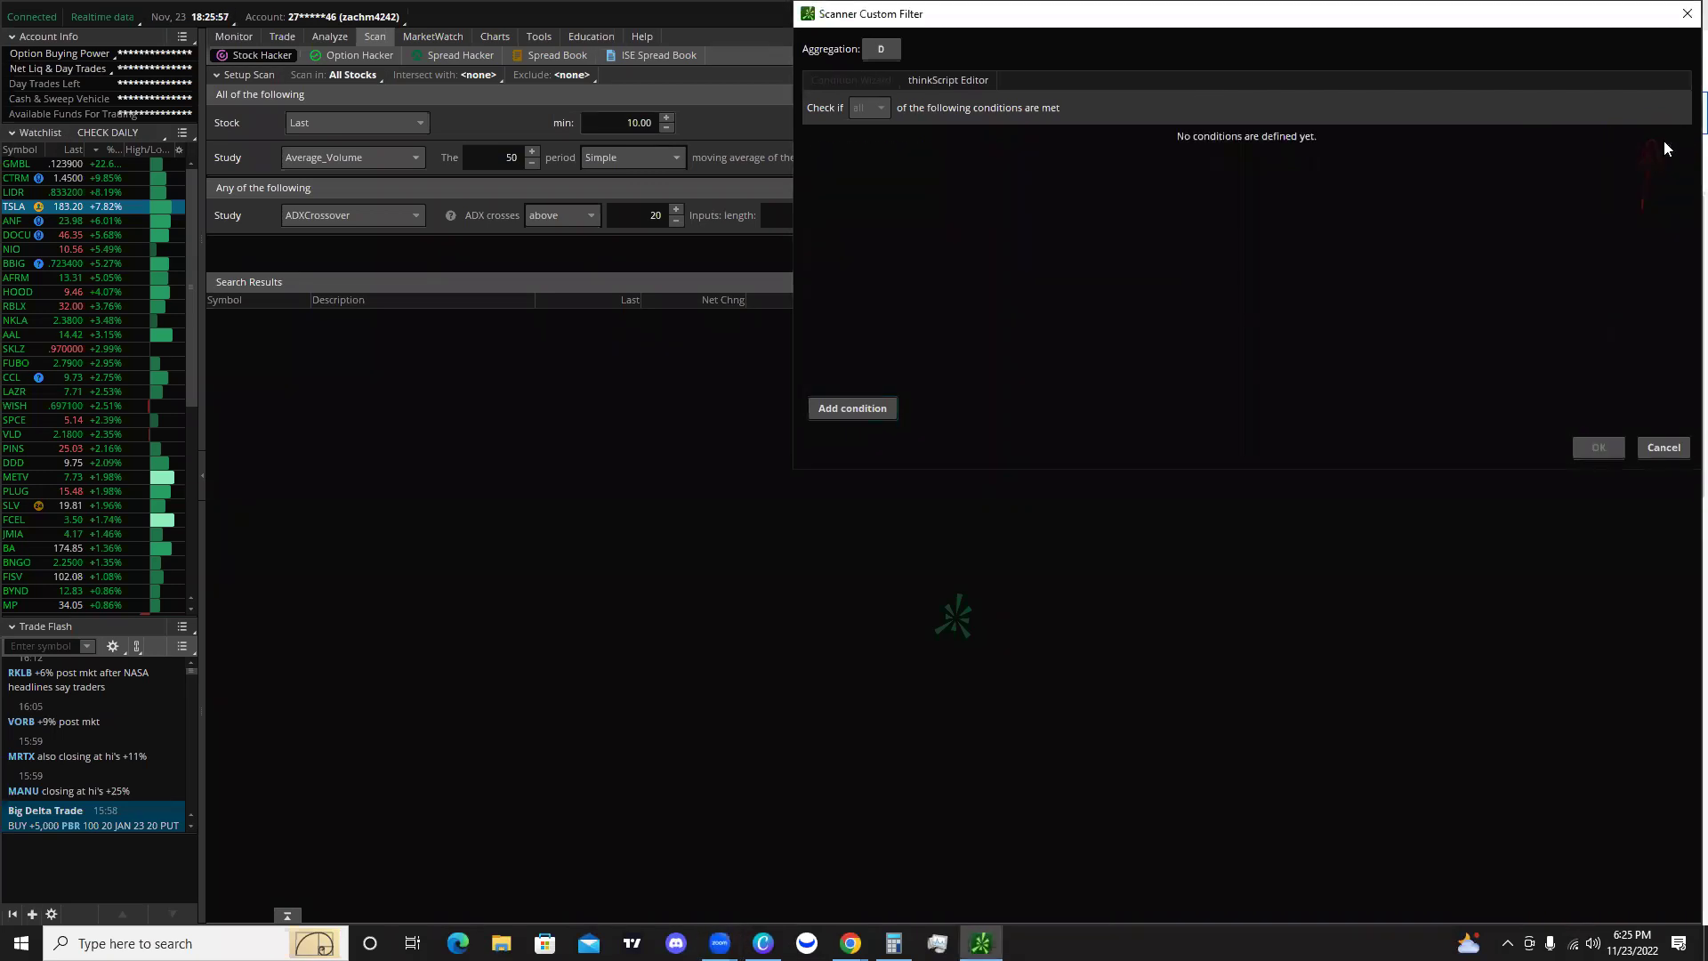
pyautogui.click(865, 407)
pyautogui.click(904, 135)
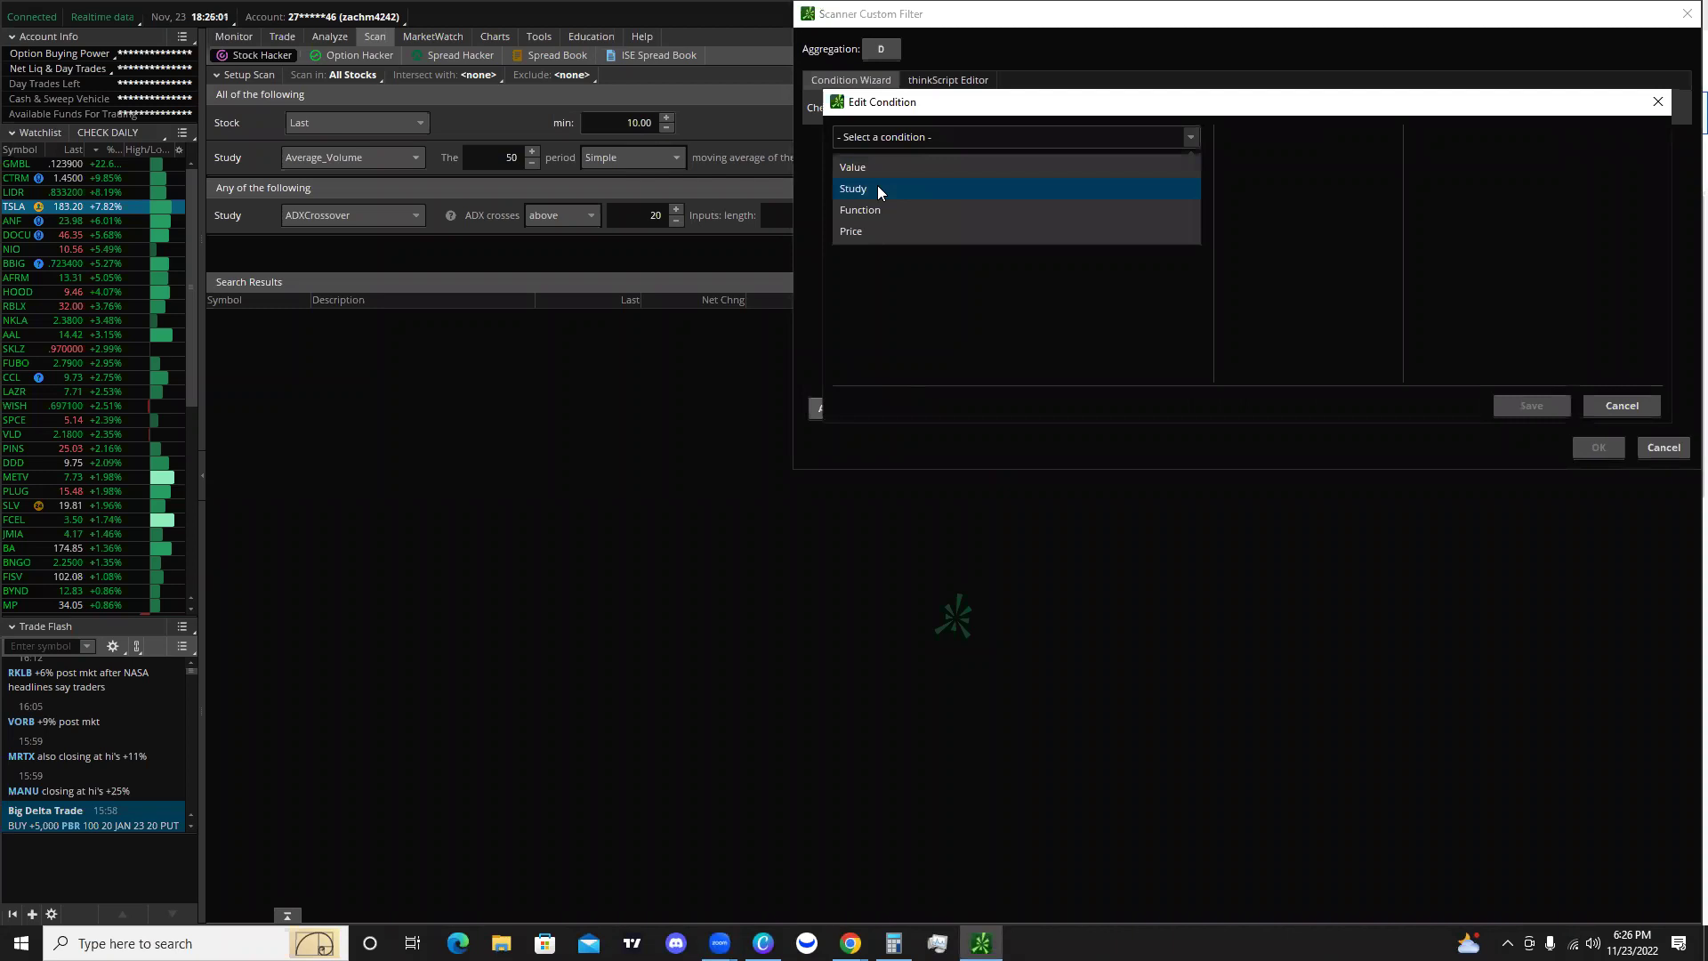
pyautogui.click(877, 188)
pyautogui.write('dmi')
pyautogui.click(880, 168)
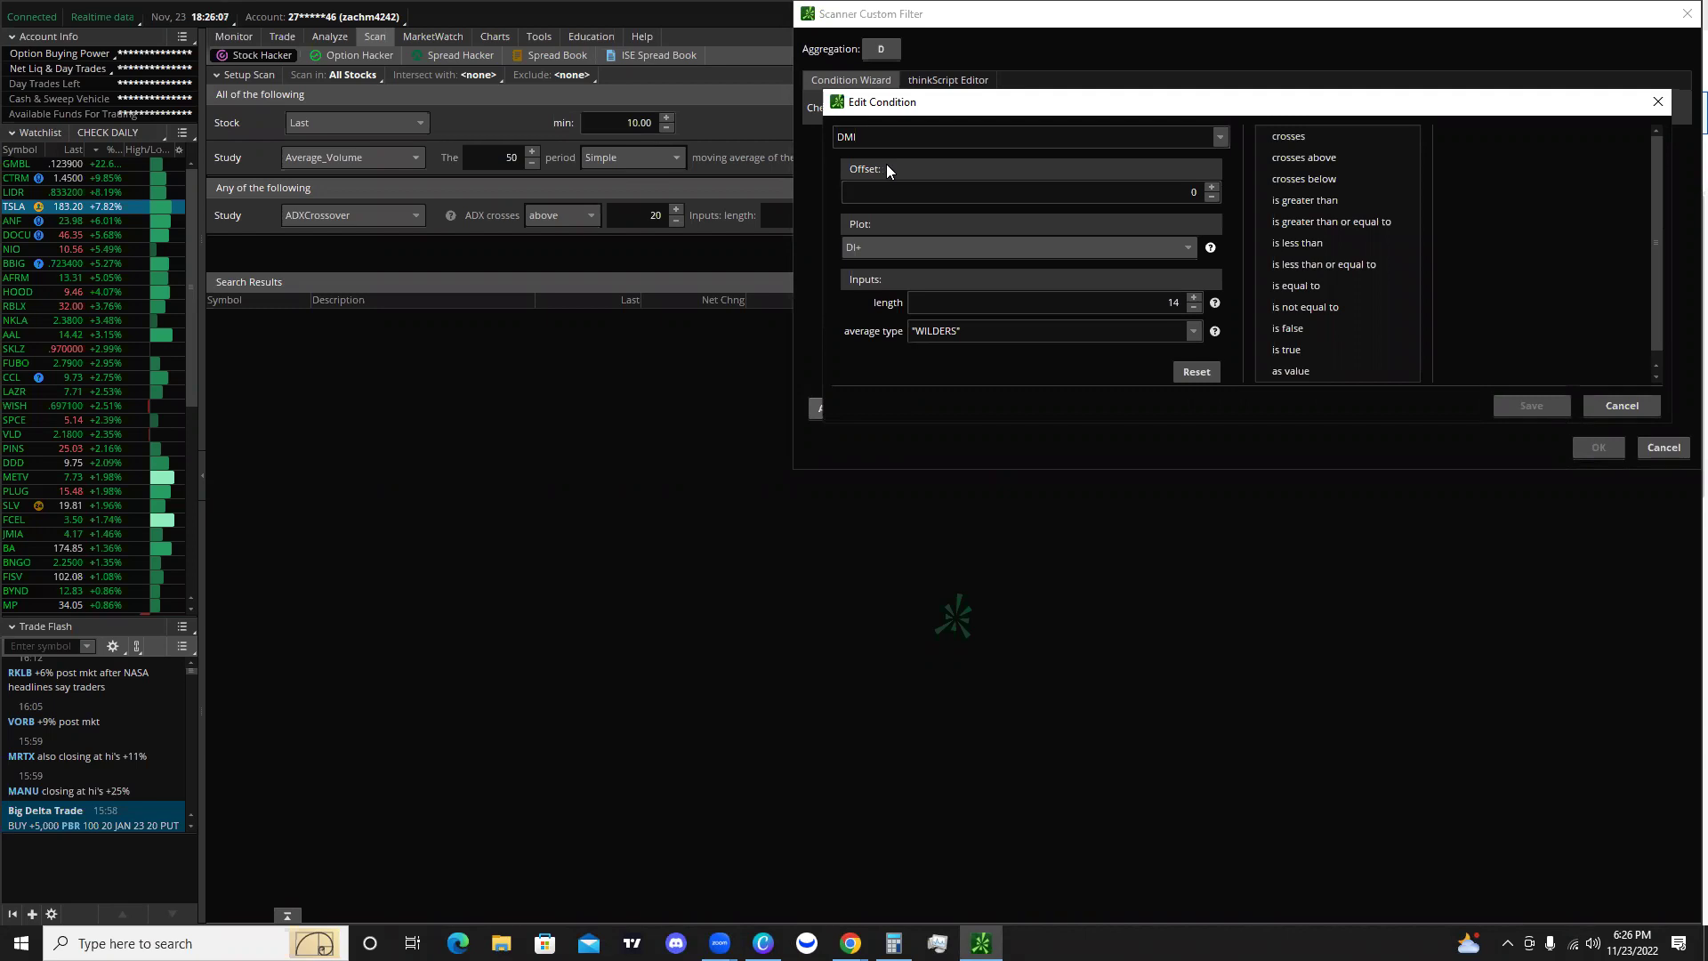
# Set the condition to the DMI study's ADX plot is greater than the value 25, and save it.
pyautogui.click(942, 247)
pyautogui.click(898, 322)
pyautogui.click(1327, 199)
pyautogui.click(1472, 133)
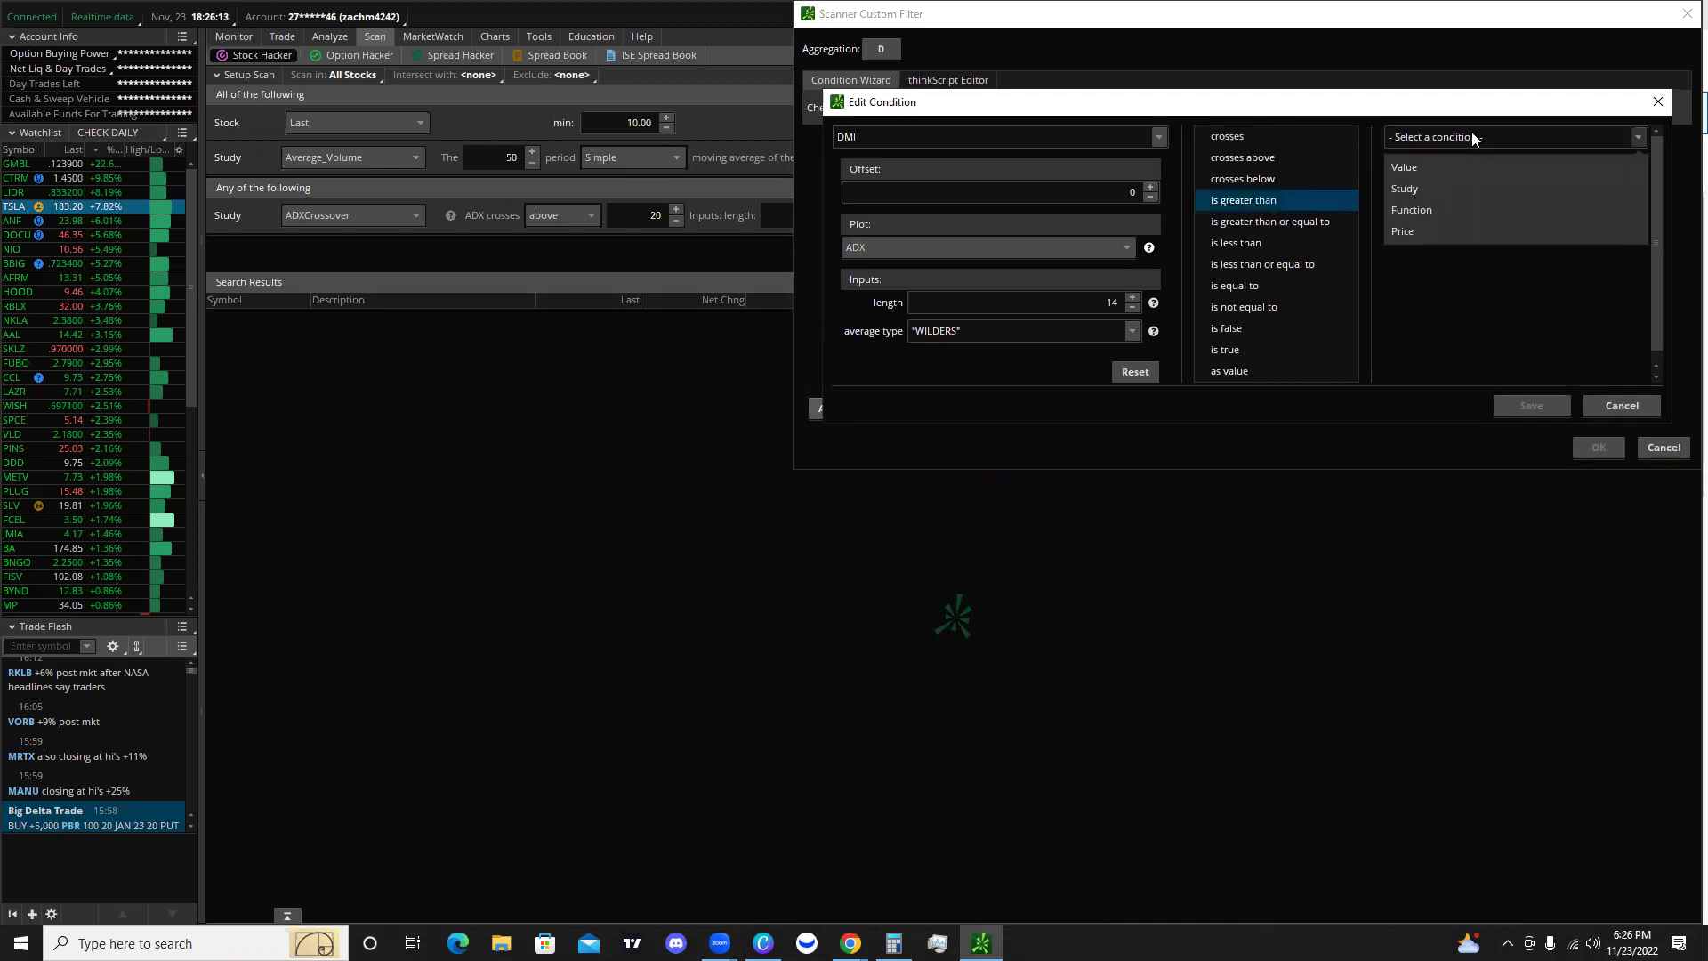
pyautogui.click(1445, 167)
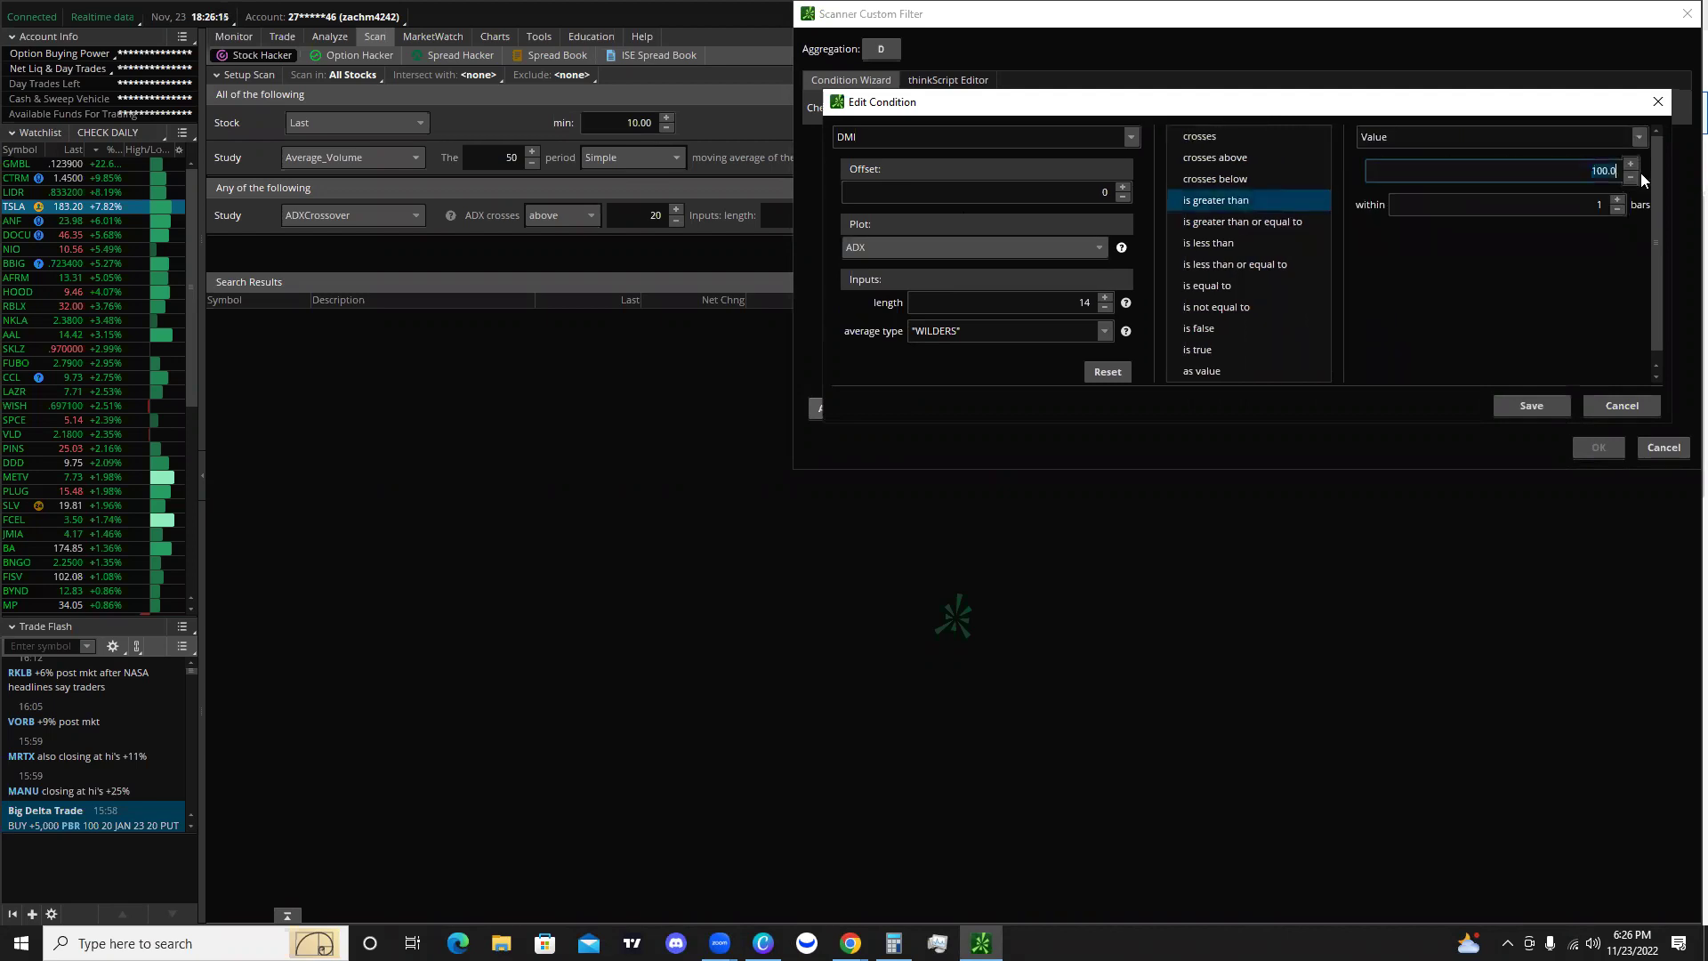
pyautogui.click(1532, 406)
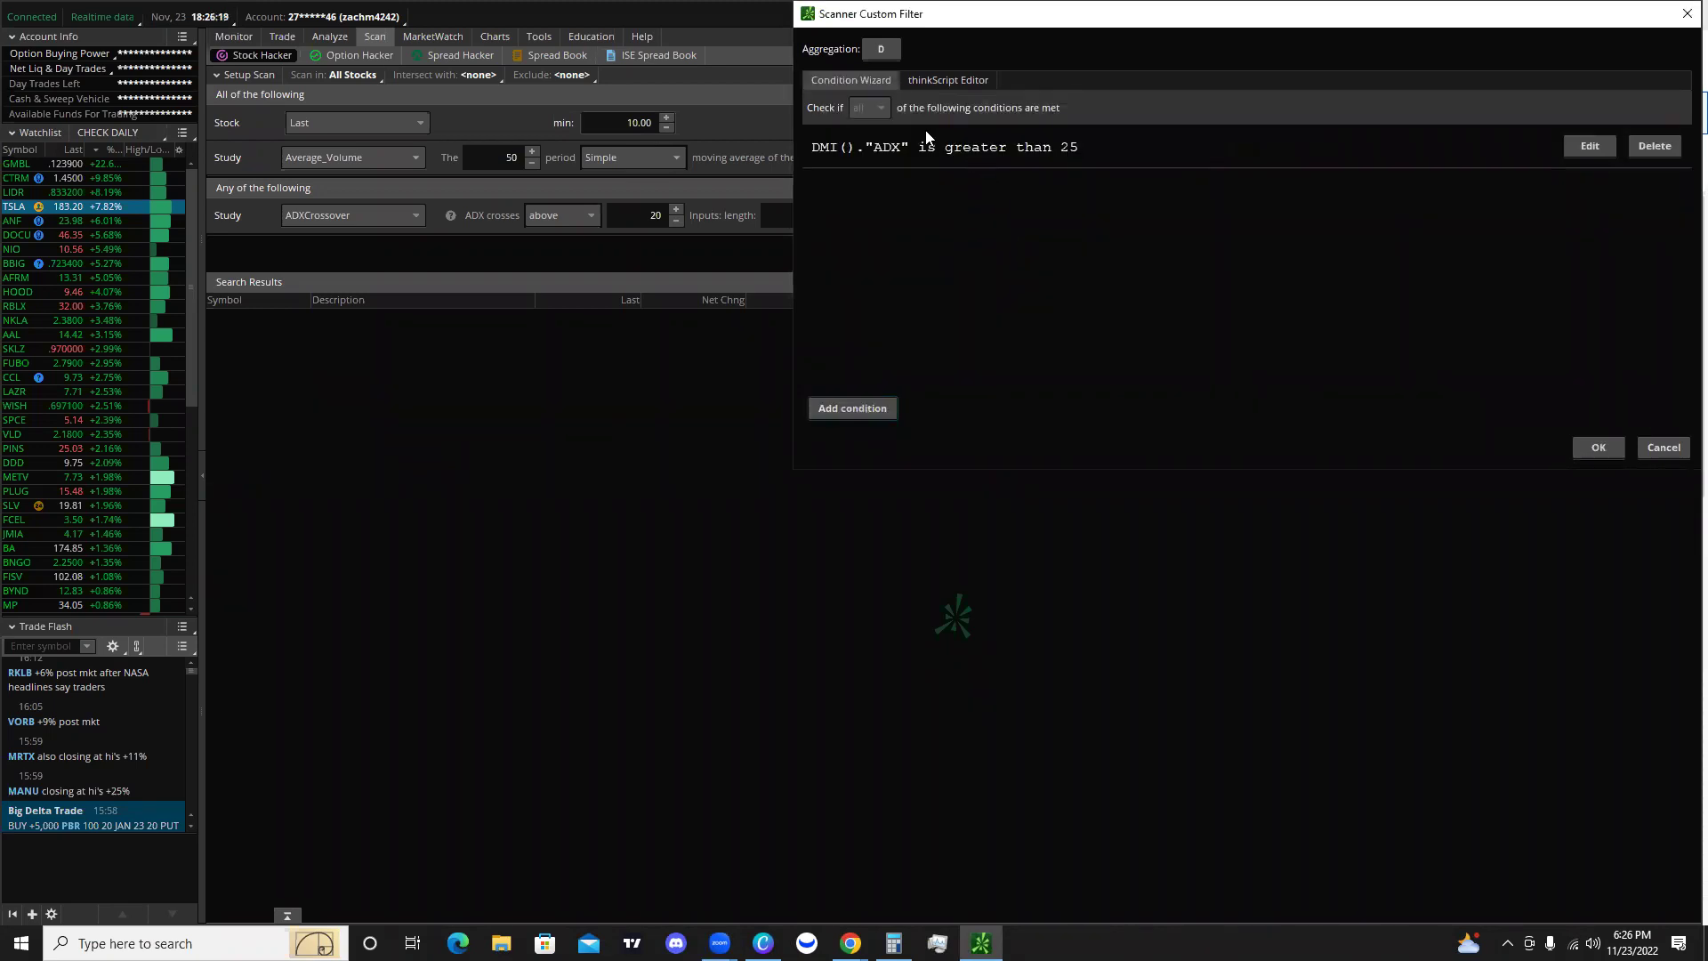
# Start a second condition using the DMI study's DI+ plot with the "crosses above" comparison.
pyautogui.click(879, 408)
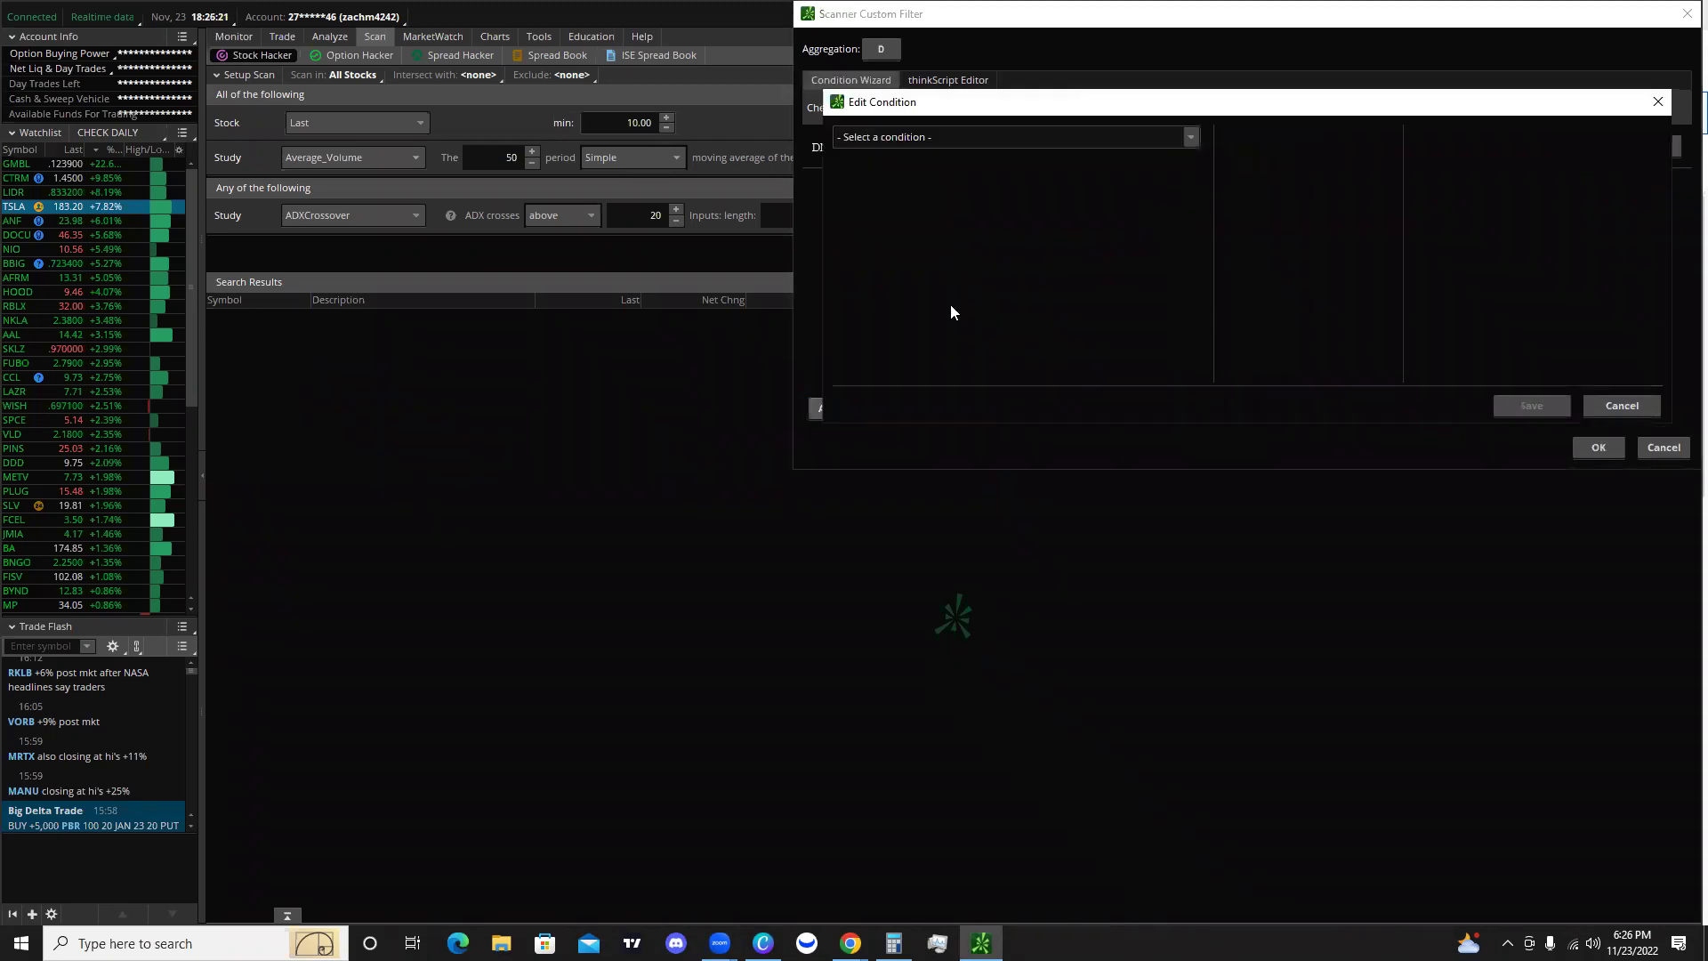
pyautogui.click(943, 136)
pyautogui.click(900, 191)
pyautogui.click(888, 138)
pyautogui.write('dmi')
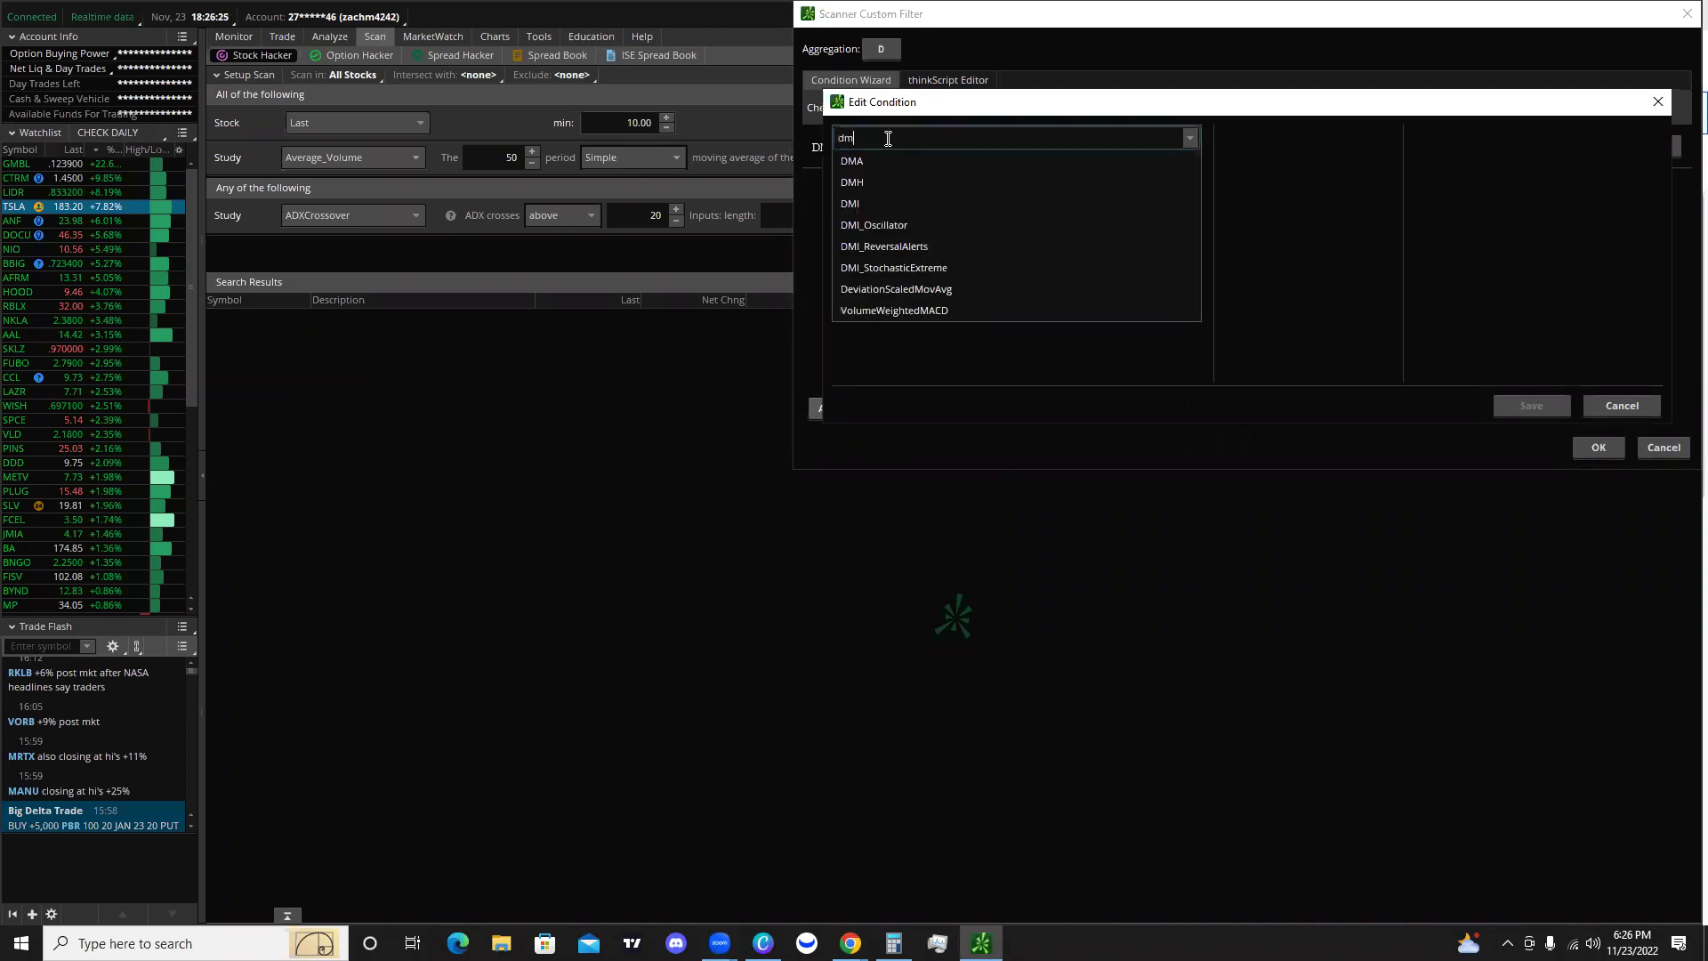
pyautogui.click(881, 155)
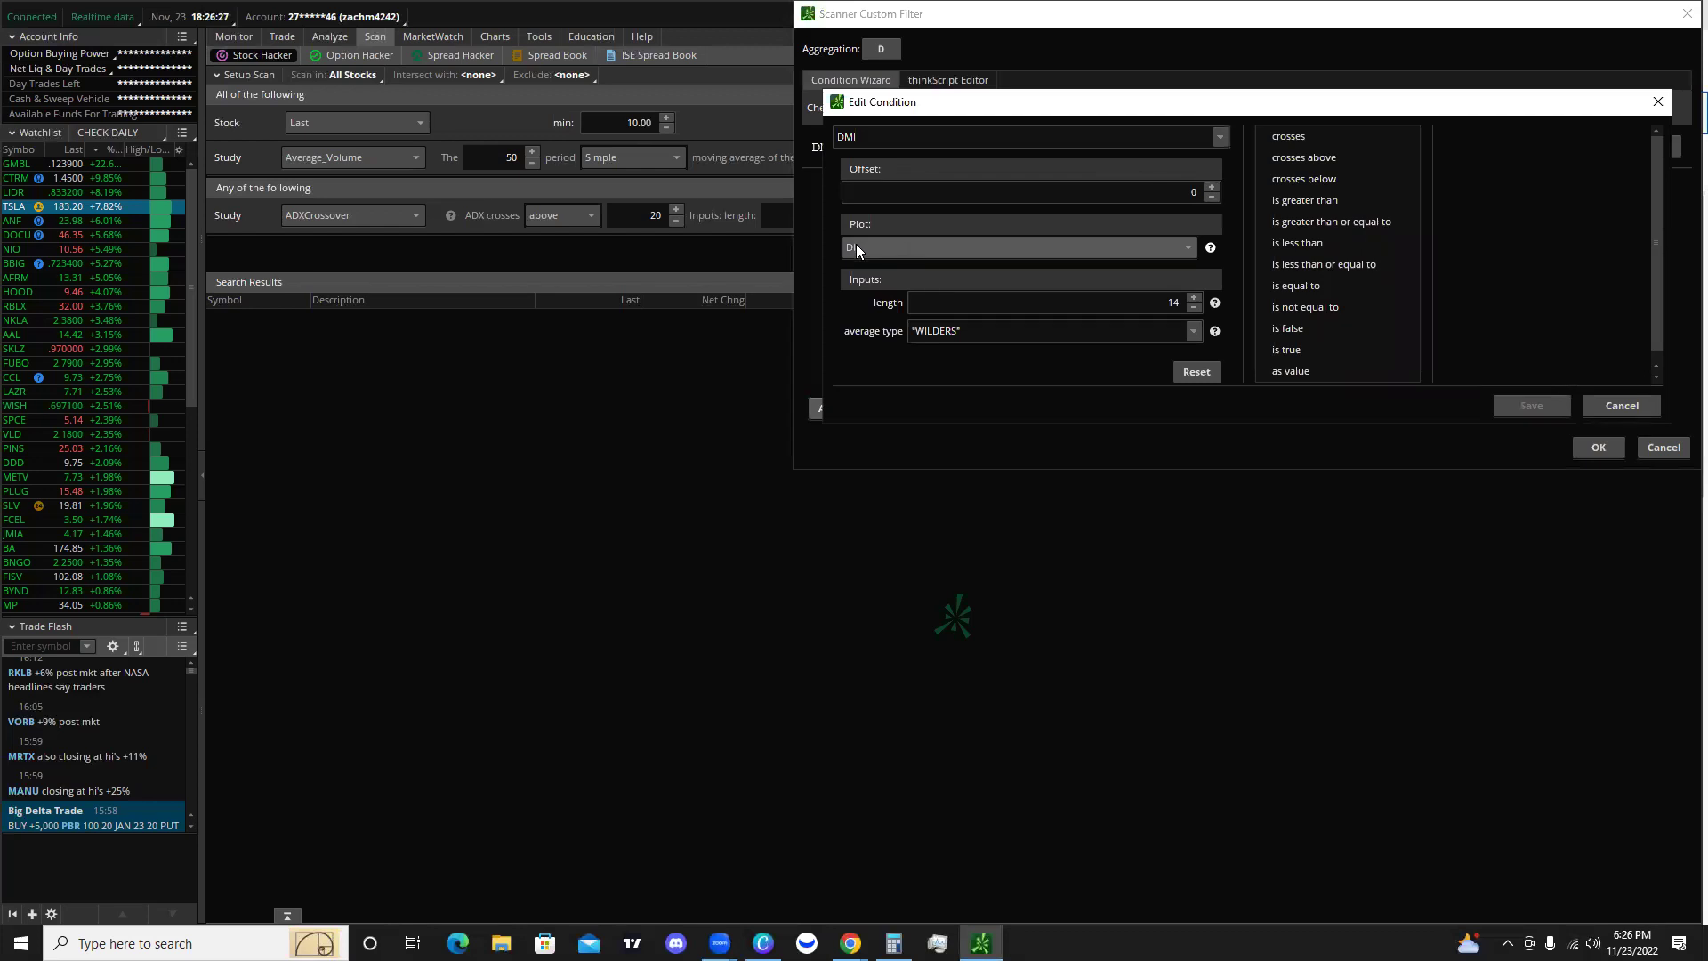
pyautogui.click(1327, 165)
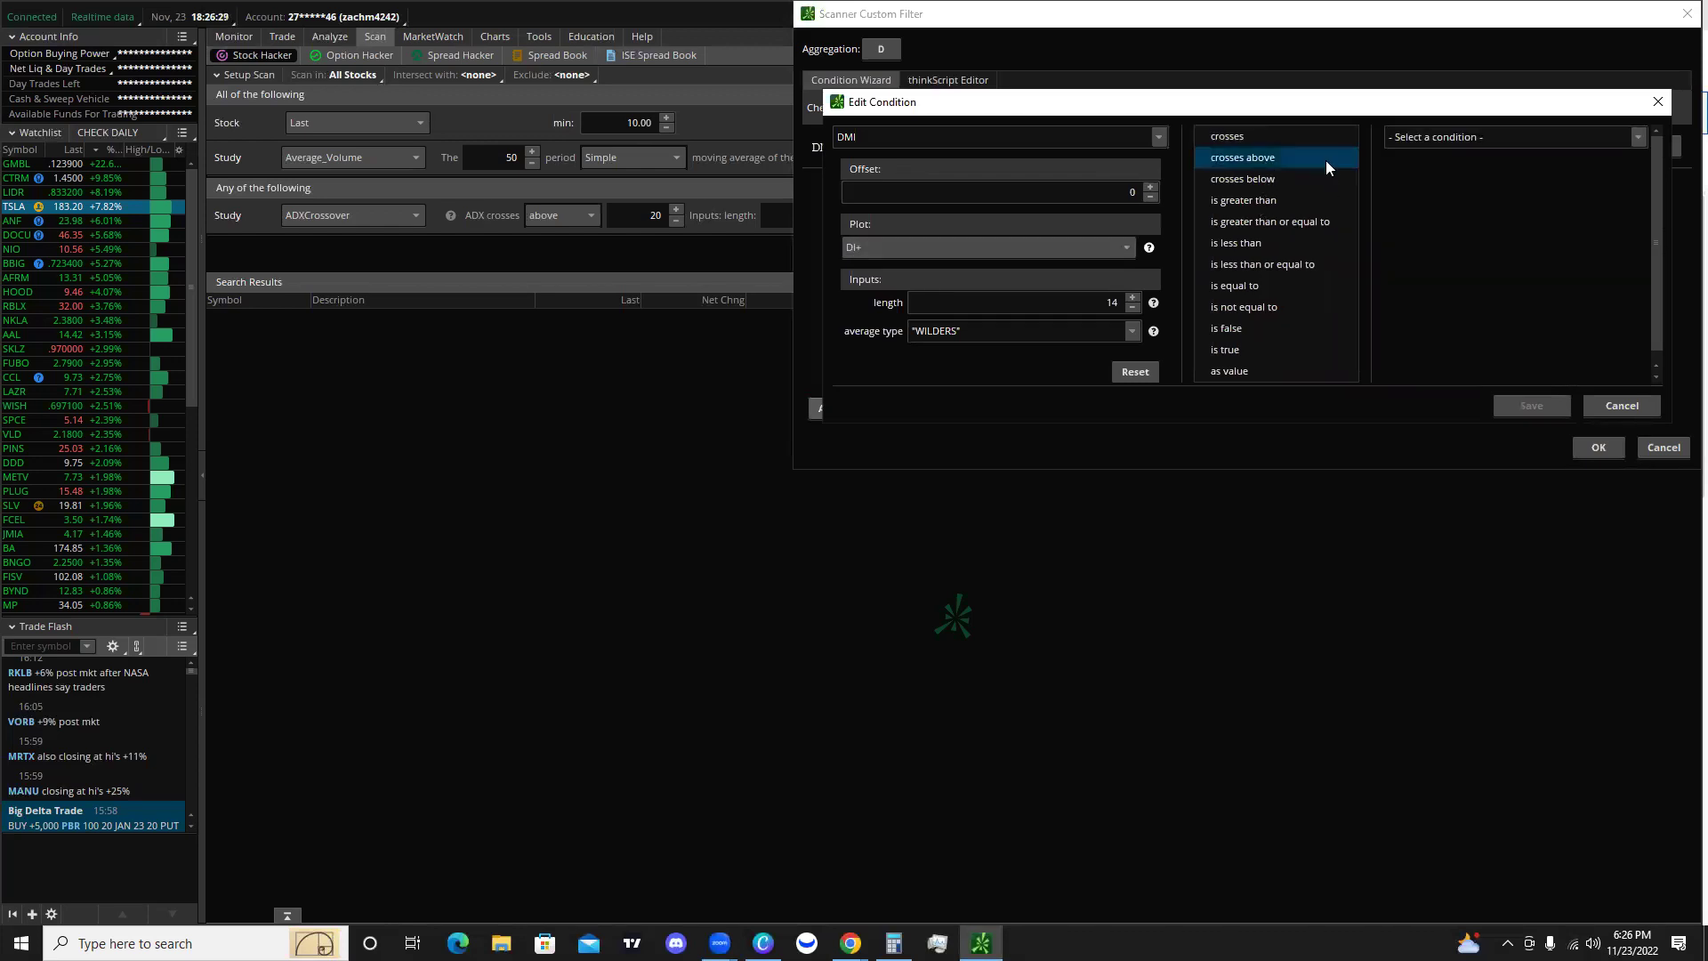
# Use the DMI study's DI- plot as the comparison target, then save the condition and apply the custom filter.
pyautogui.click(1438, 141)
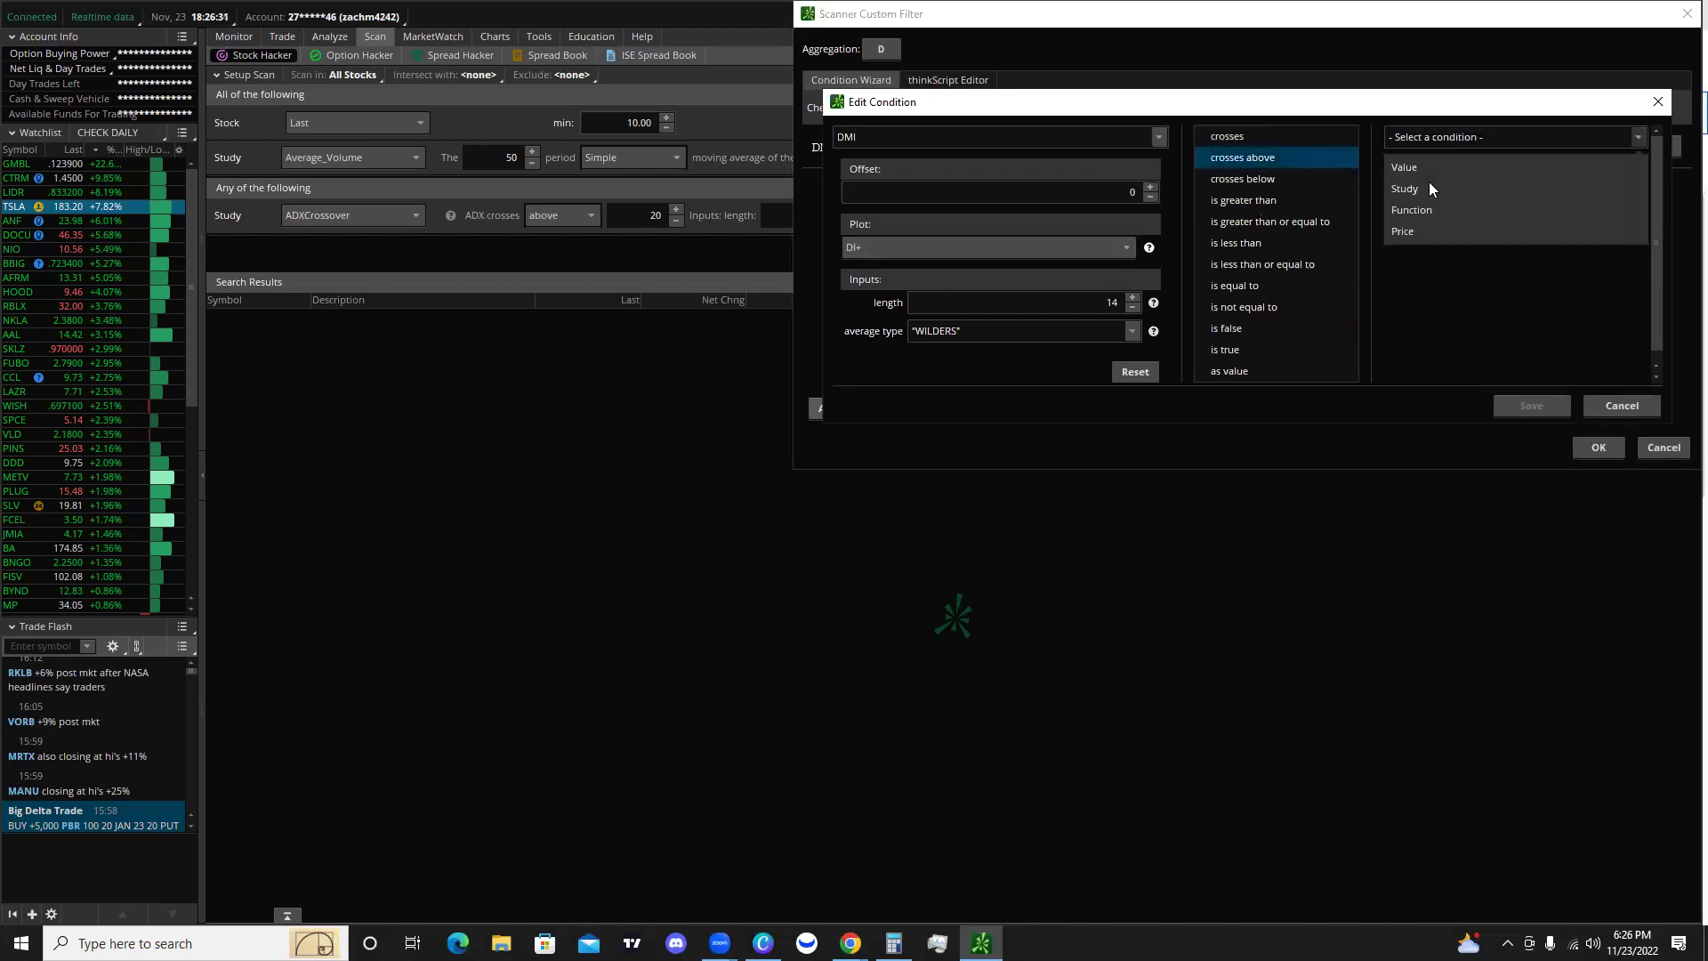
pyautogui.click(1429, 185)
pyautogui.write('dmi')
pyautogui.click(1423, 159)
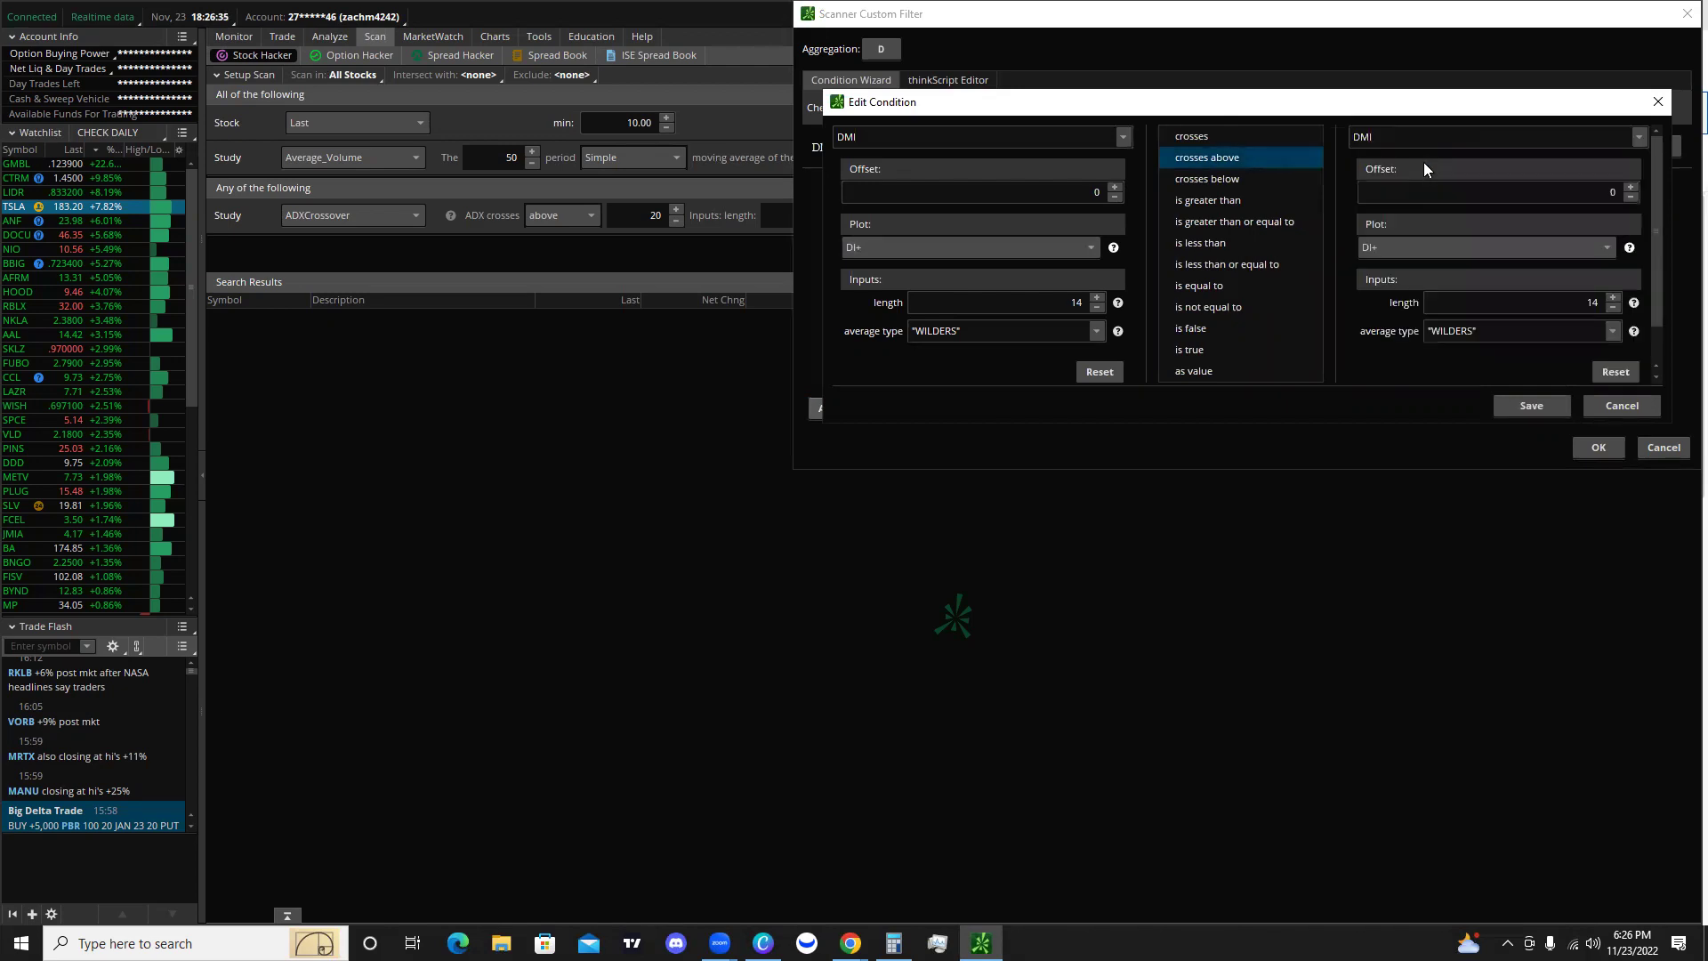
pyautogui.click(1404, 251)
pyautogui.click(1393, 298)
pyautogui.click(1530, 405)
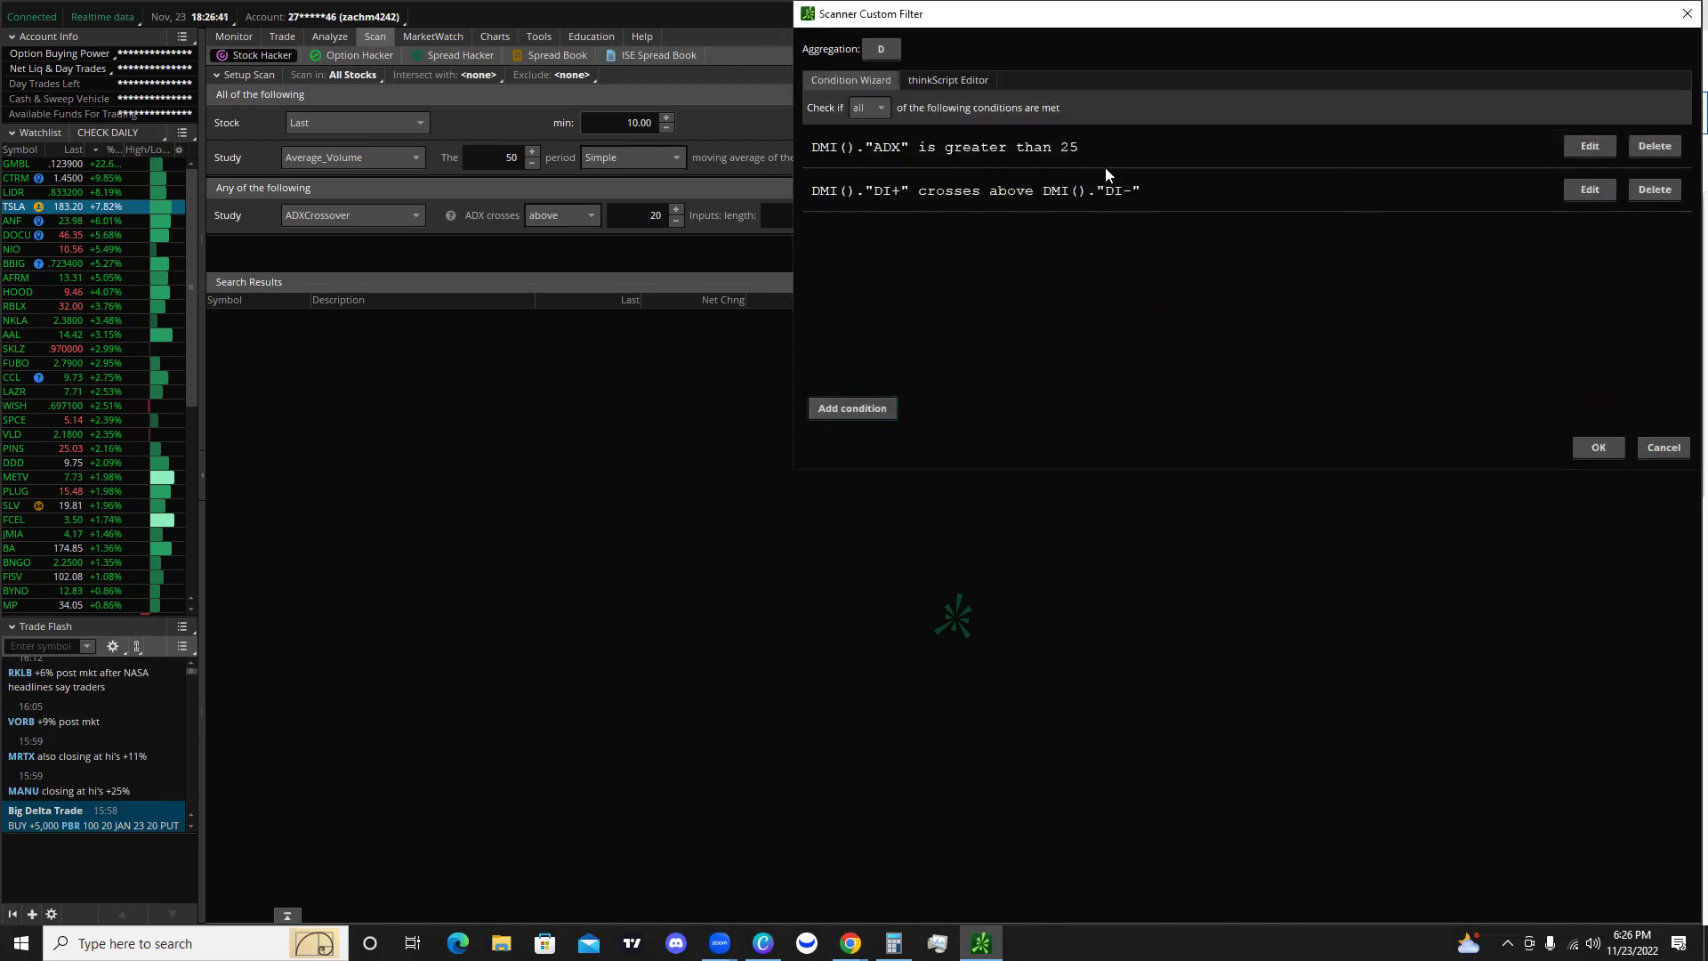
pyautogui.click(1598, 447)
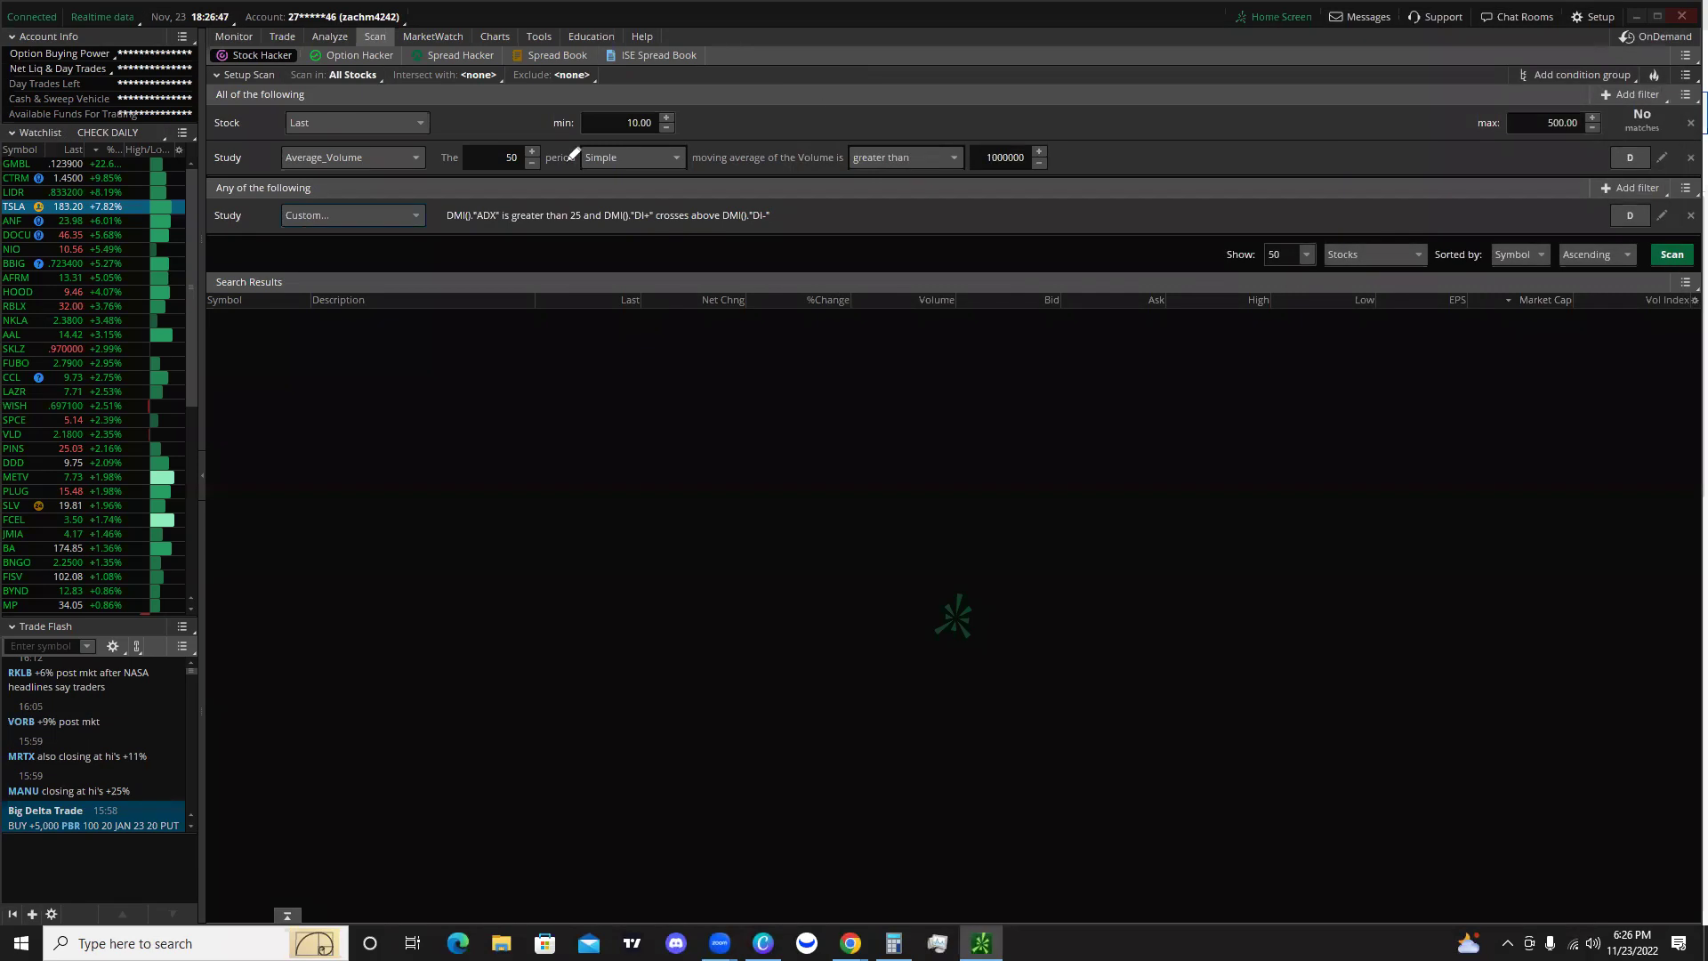
# Add a second study filter to the "Any of the following" group, make it Custom, and delete its default condition.
pyautogui.moveTo(459, 231); pyautogui.dragTo(770, 226)
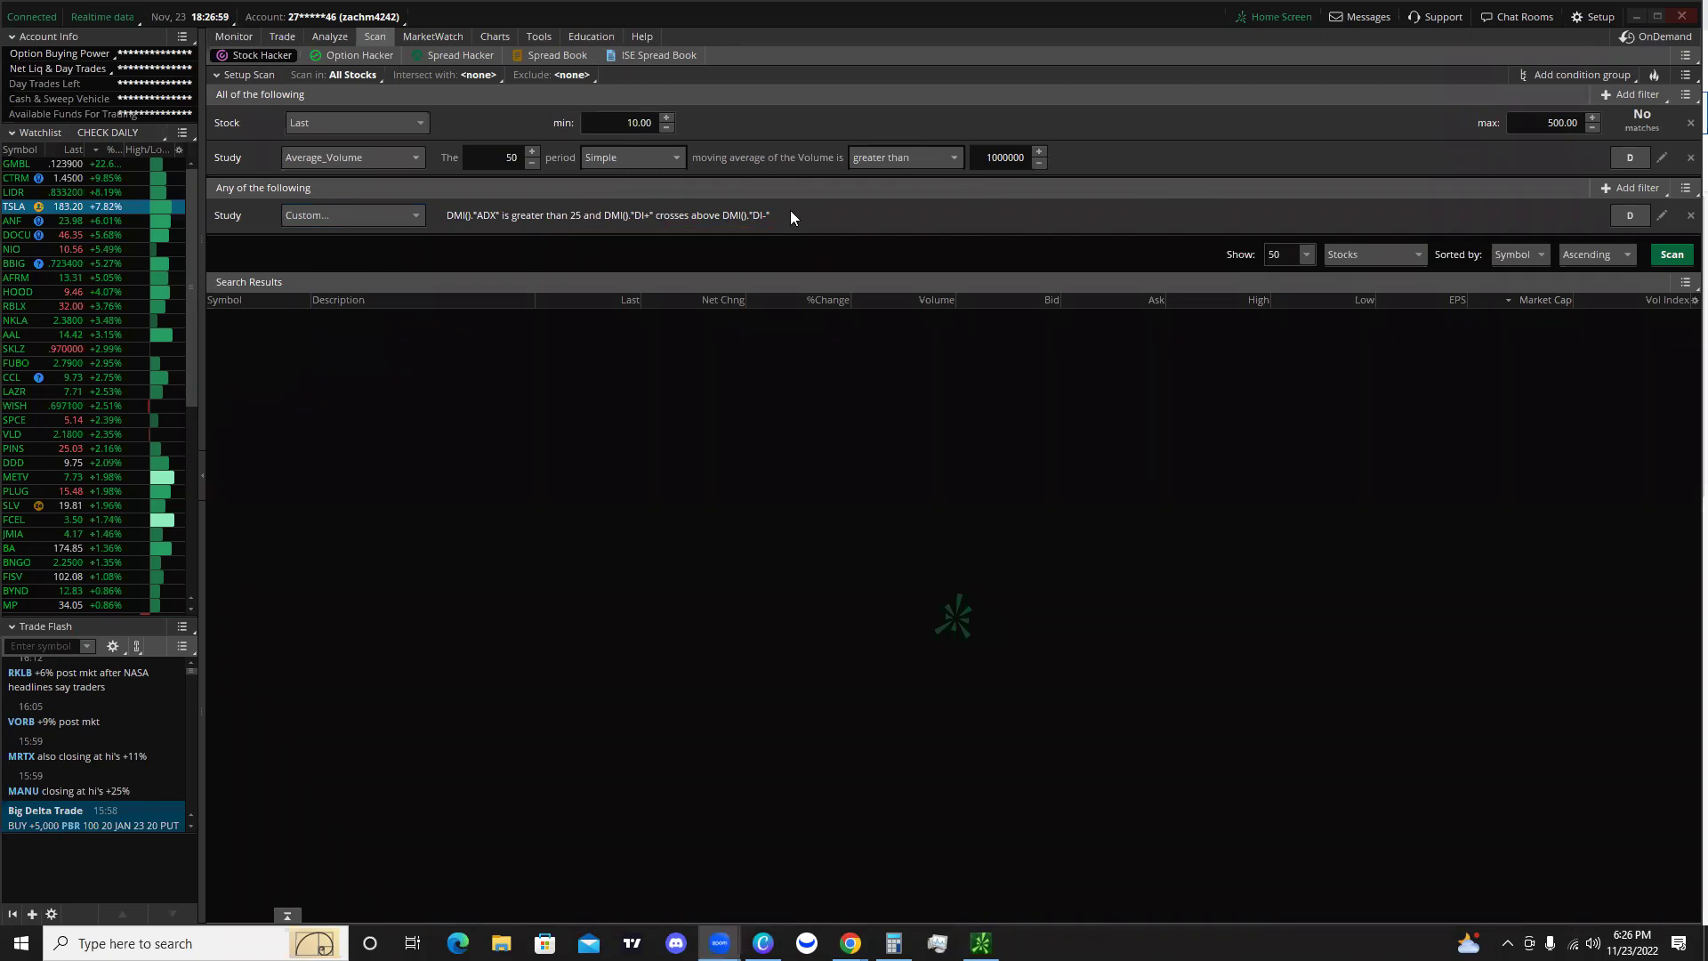
pyautogui.click(1603, 188)
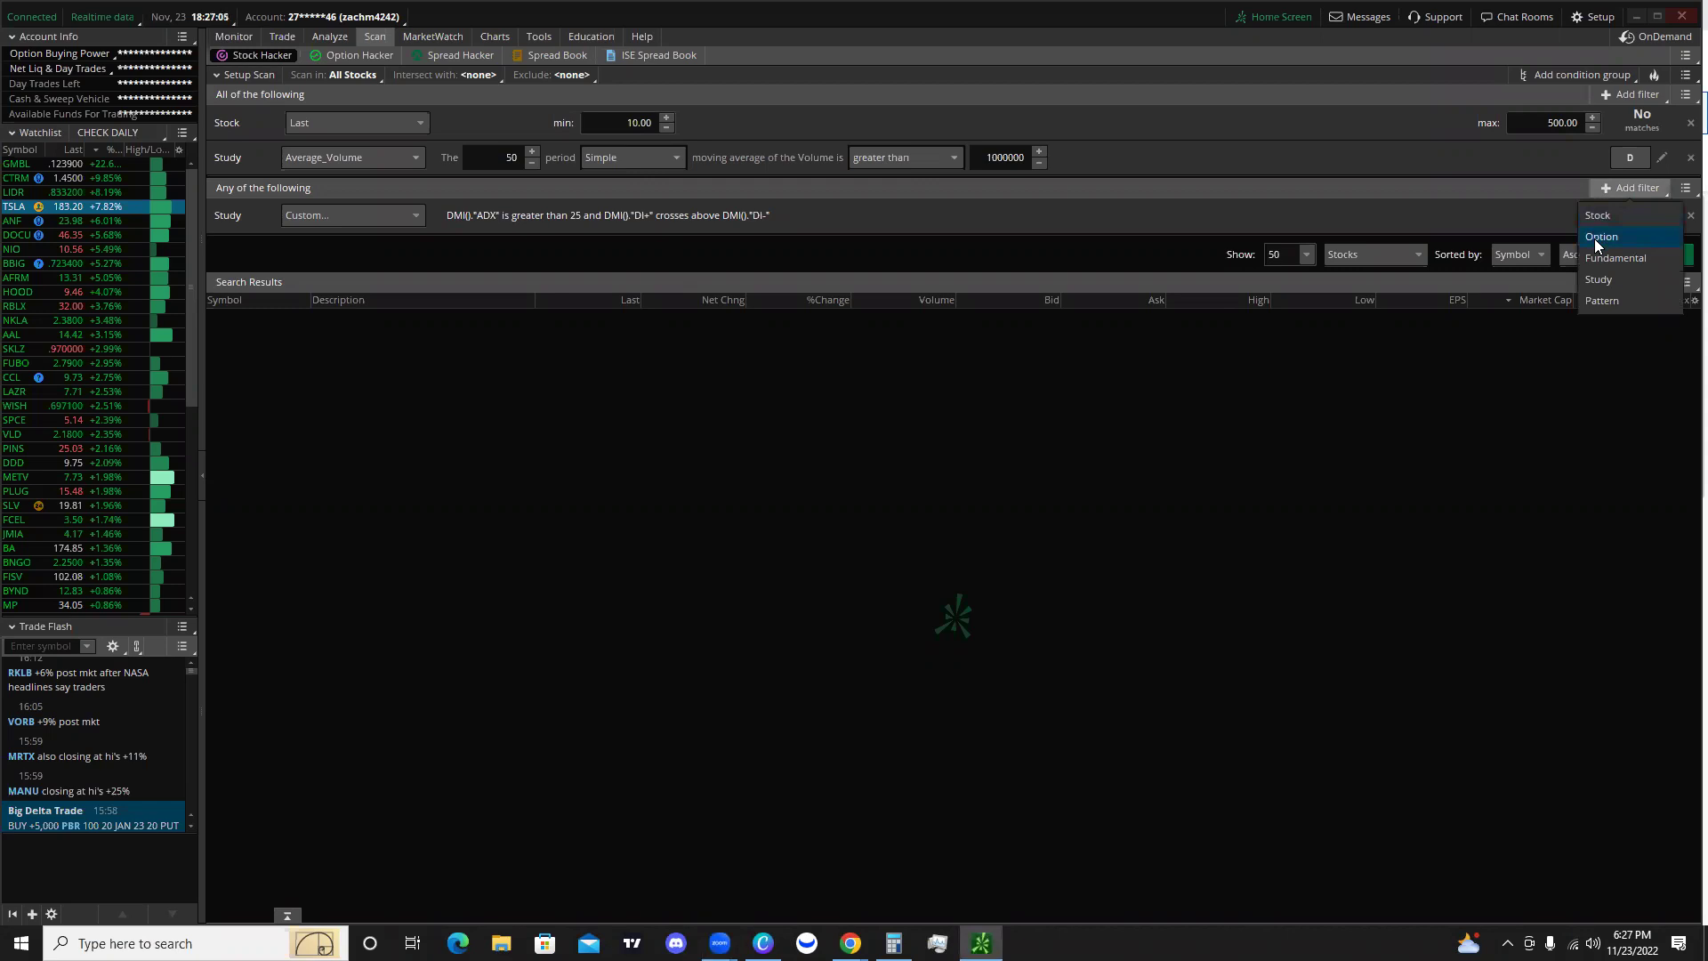
pyautogui.click(1602, 278)
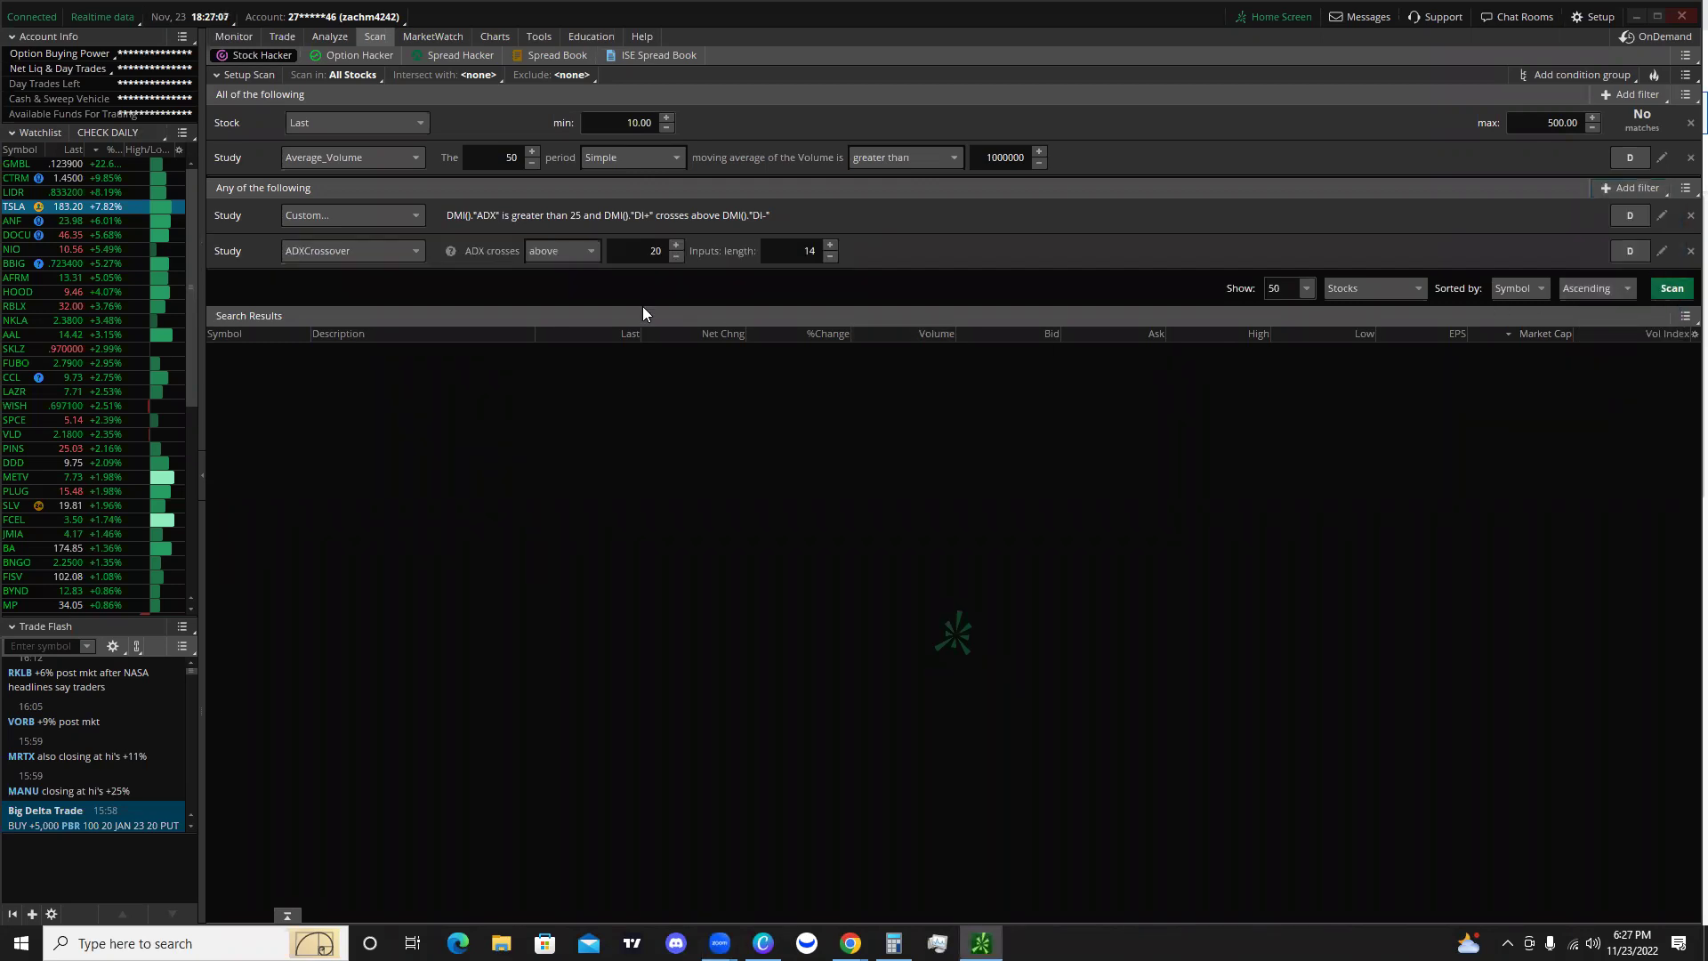
pyautogui.click(350, 258)
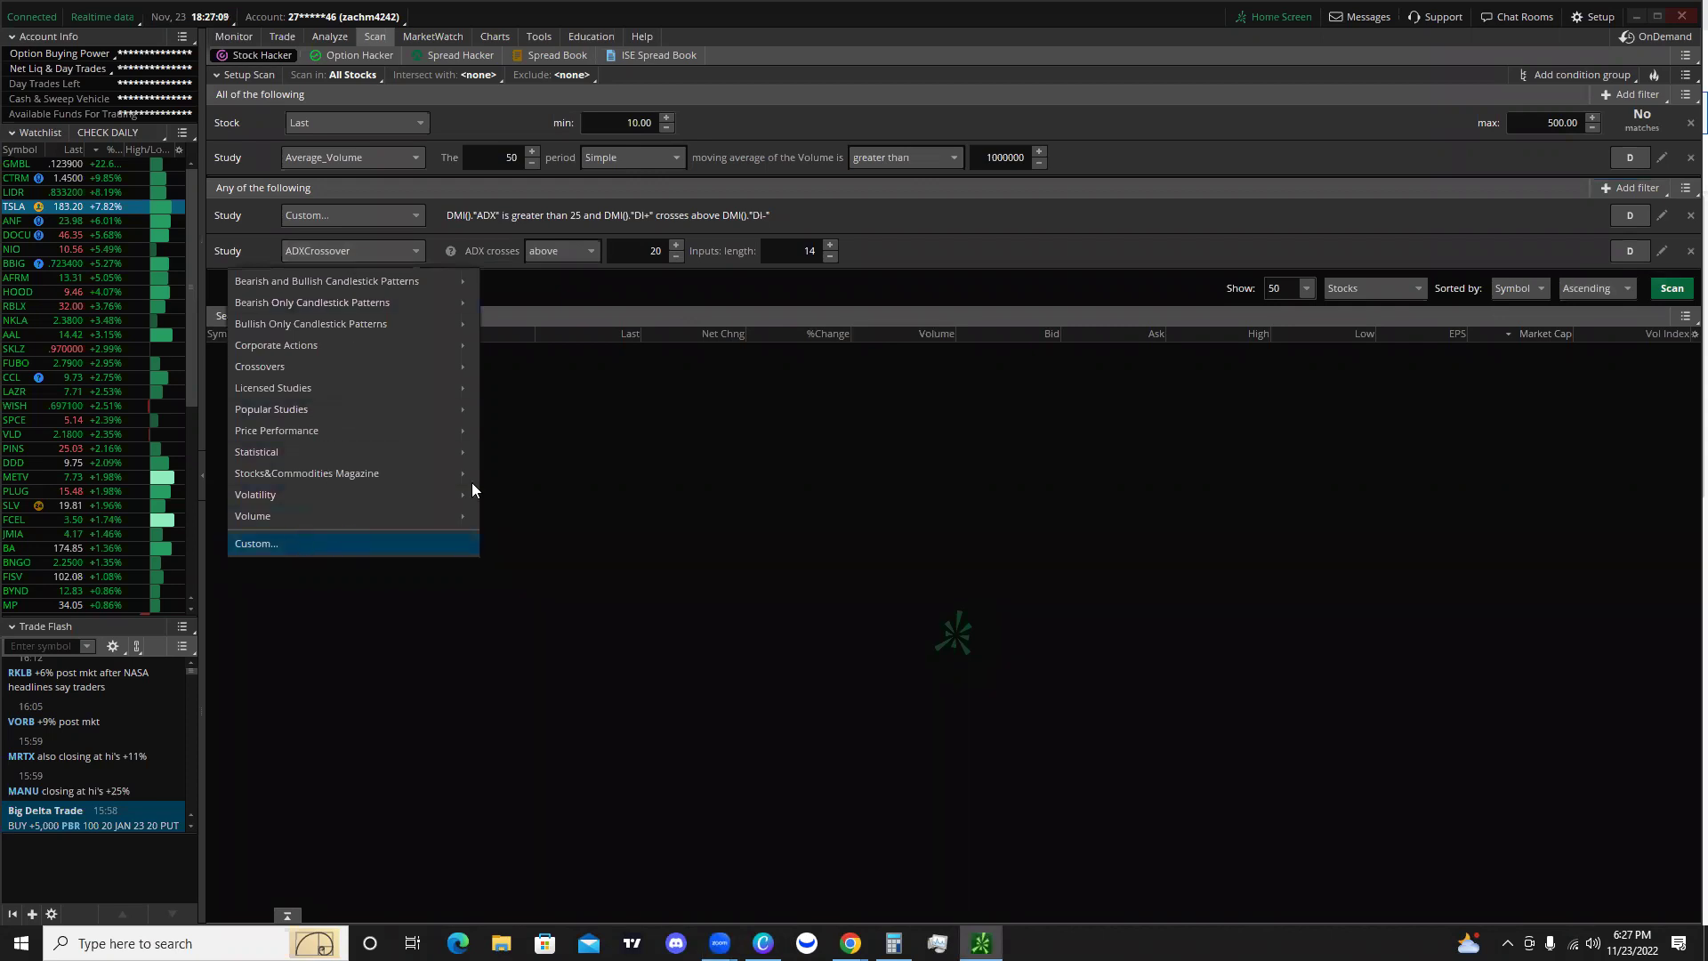
pyautogui.click(463, 543)
pyautogui.click(1655, 147)
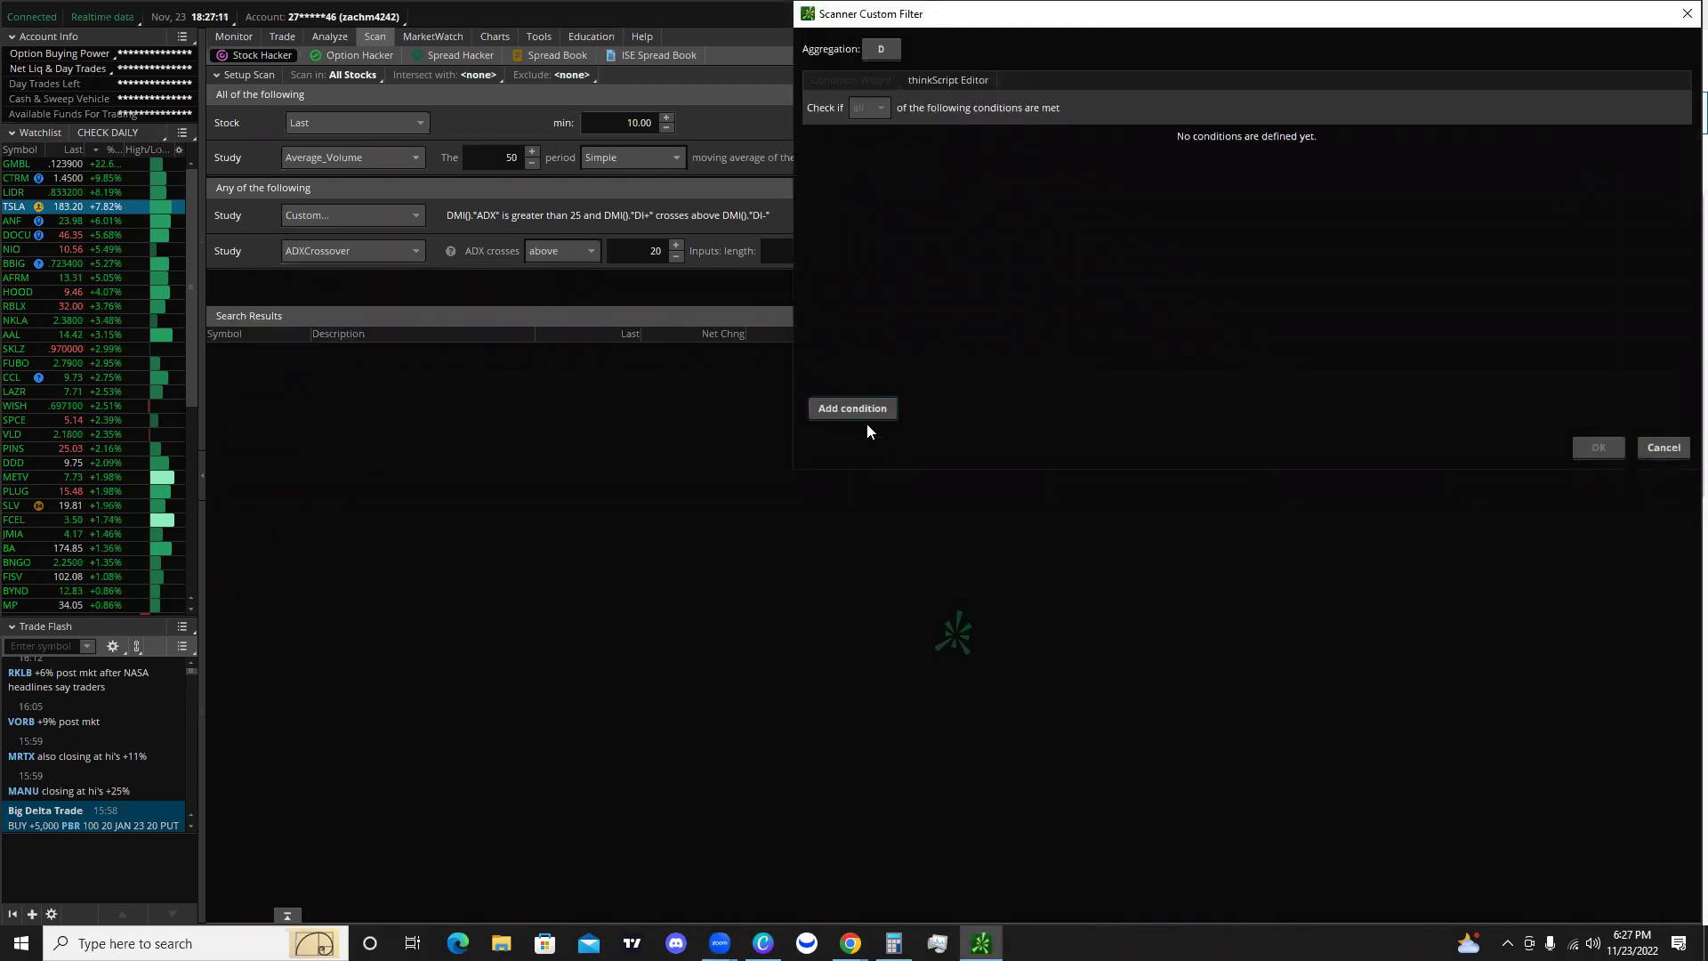
# Define a condition where the DMI study's ADX plot is greater than the value 25, and save it.
pyautogui.click(915, 138)
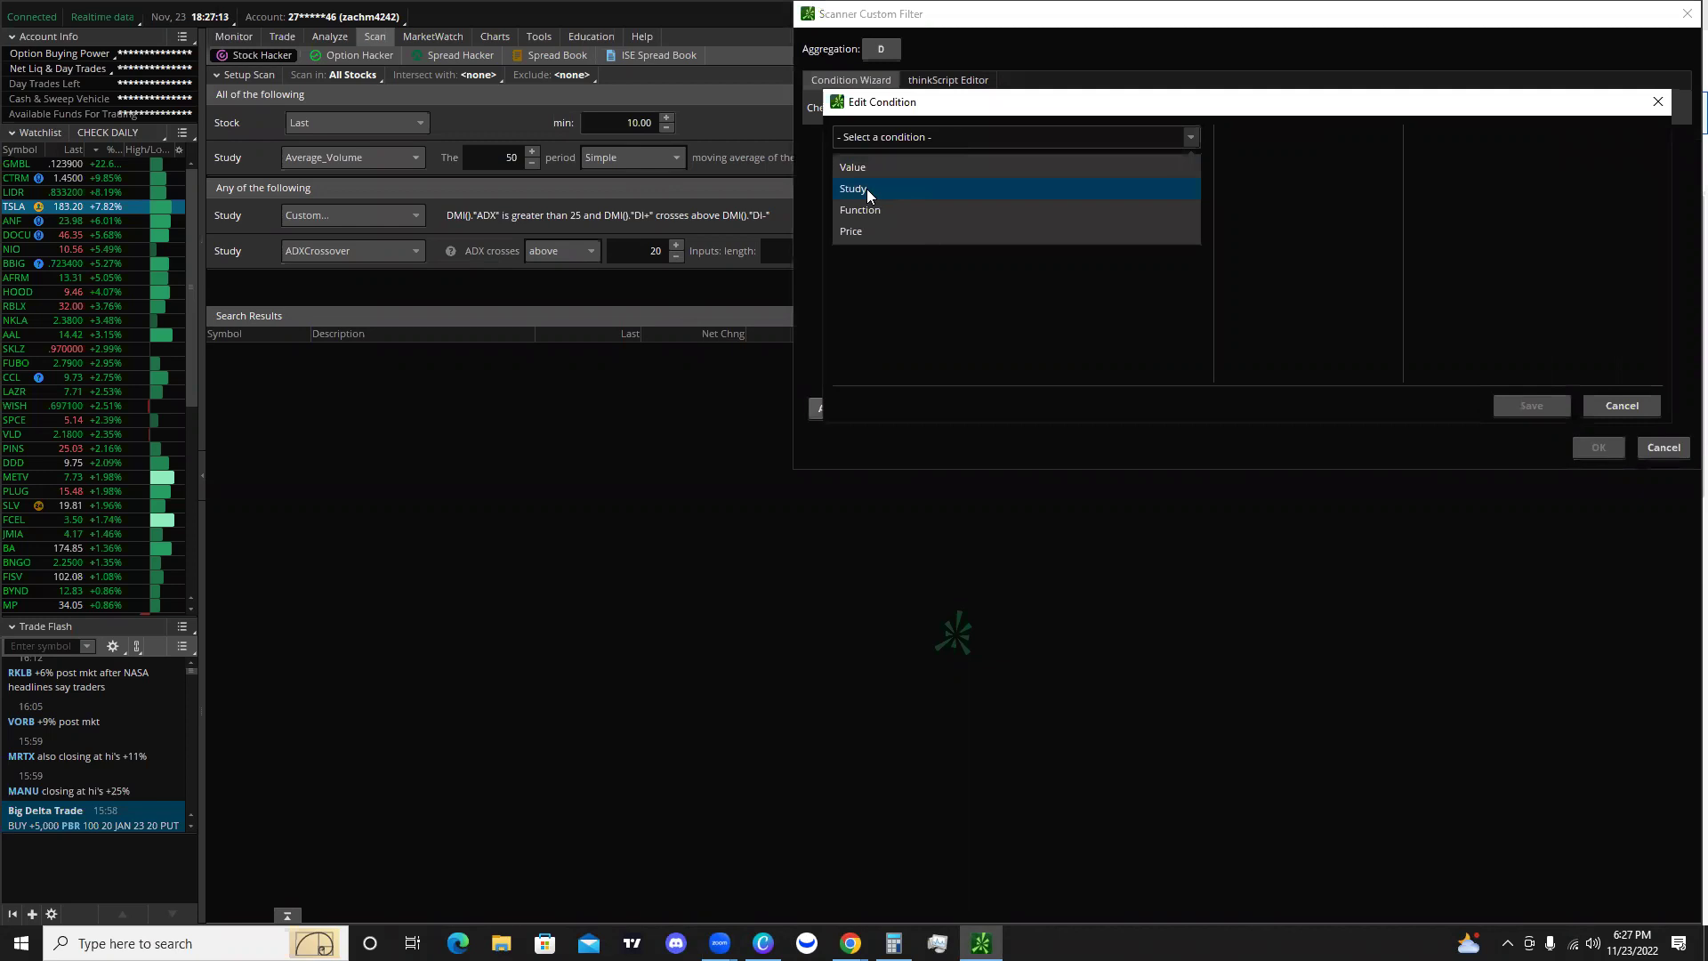
pyautogui.click(866, 189)
pyautogui.write('dmi')
pyautogui.click(898, 155)
pyautogui.click(903, 247)
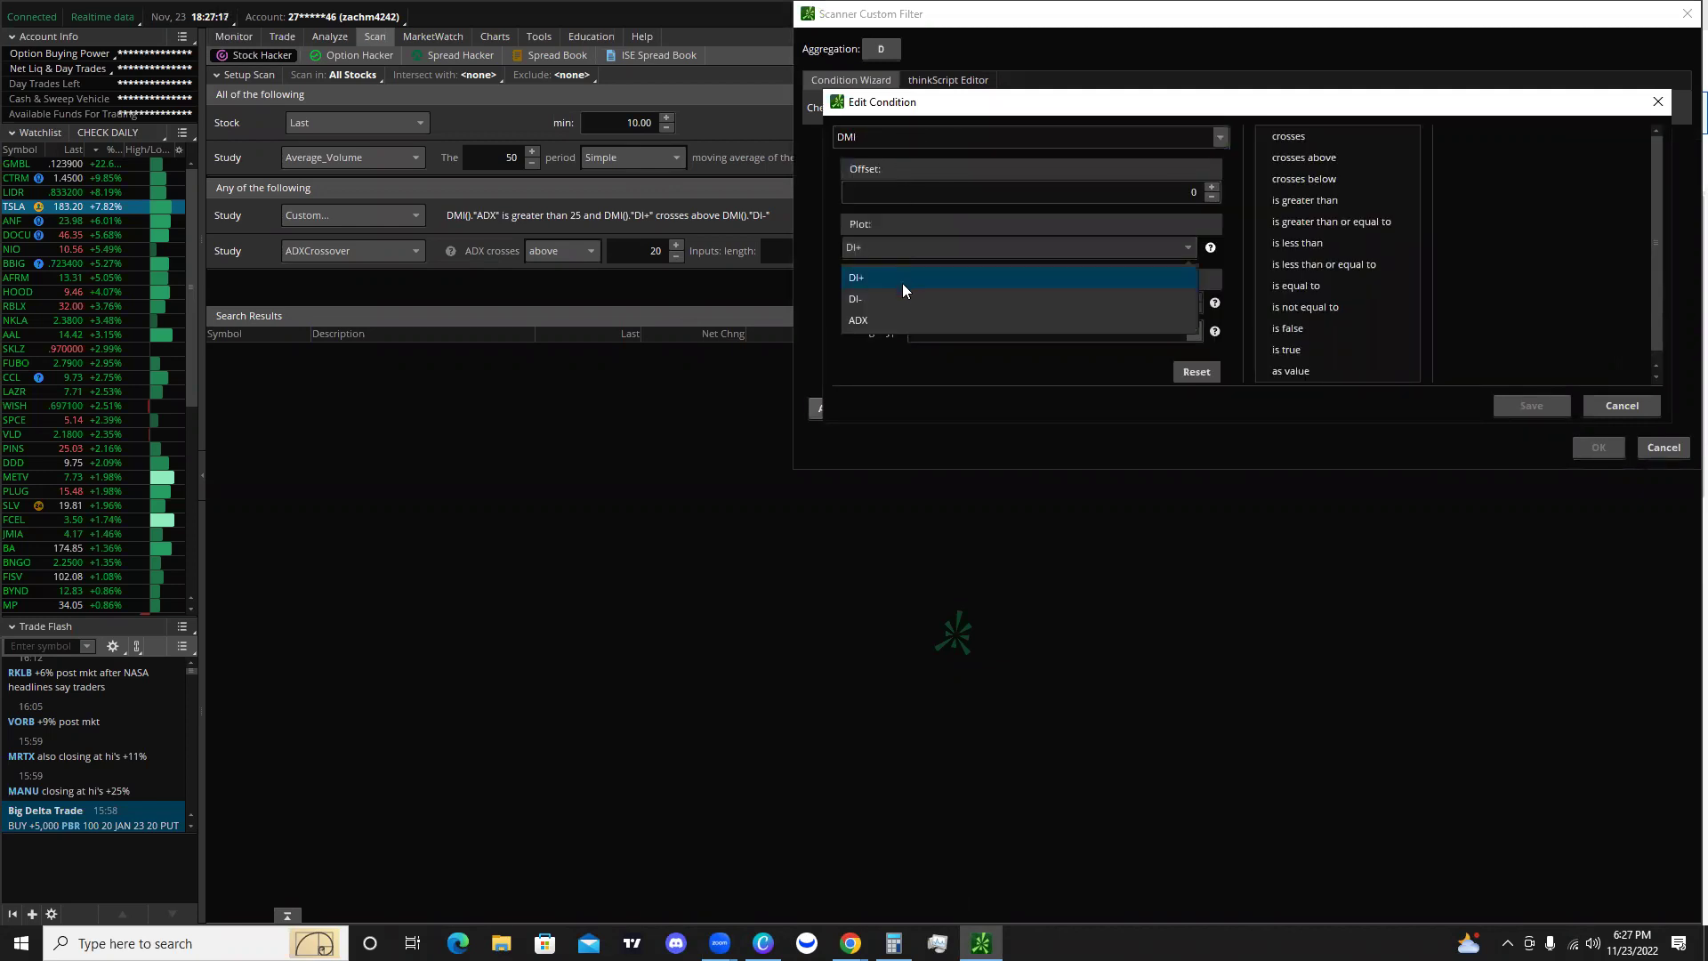
pyautogui.click(921, 312)
pyautogui.click(1295, 201)
pyautogui.click(1468, 137)
pyautogui.click(1458, 167)
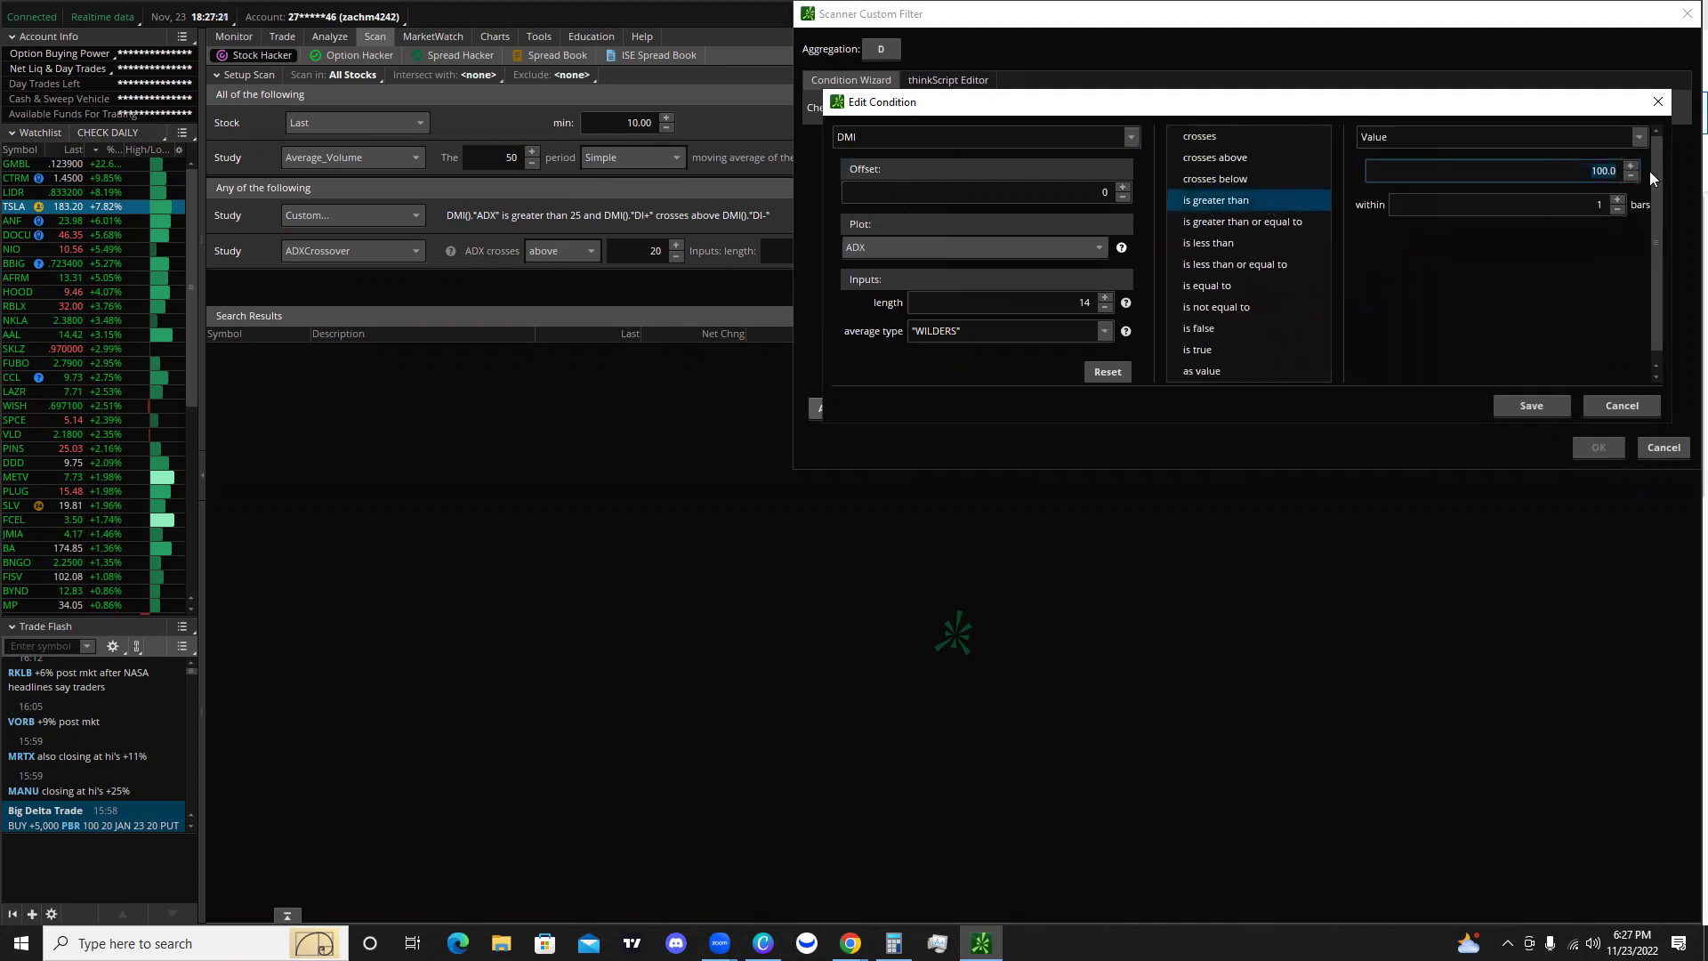
pyautogui.click(1532, 405)
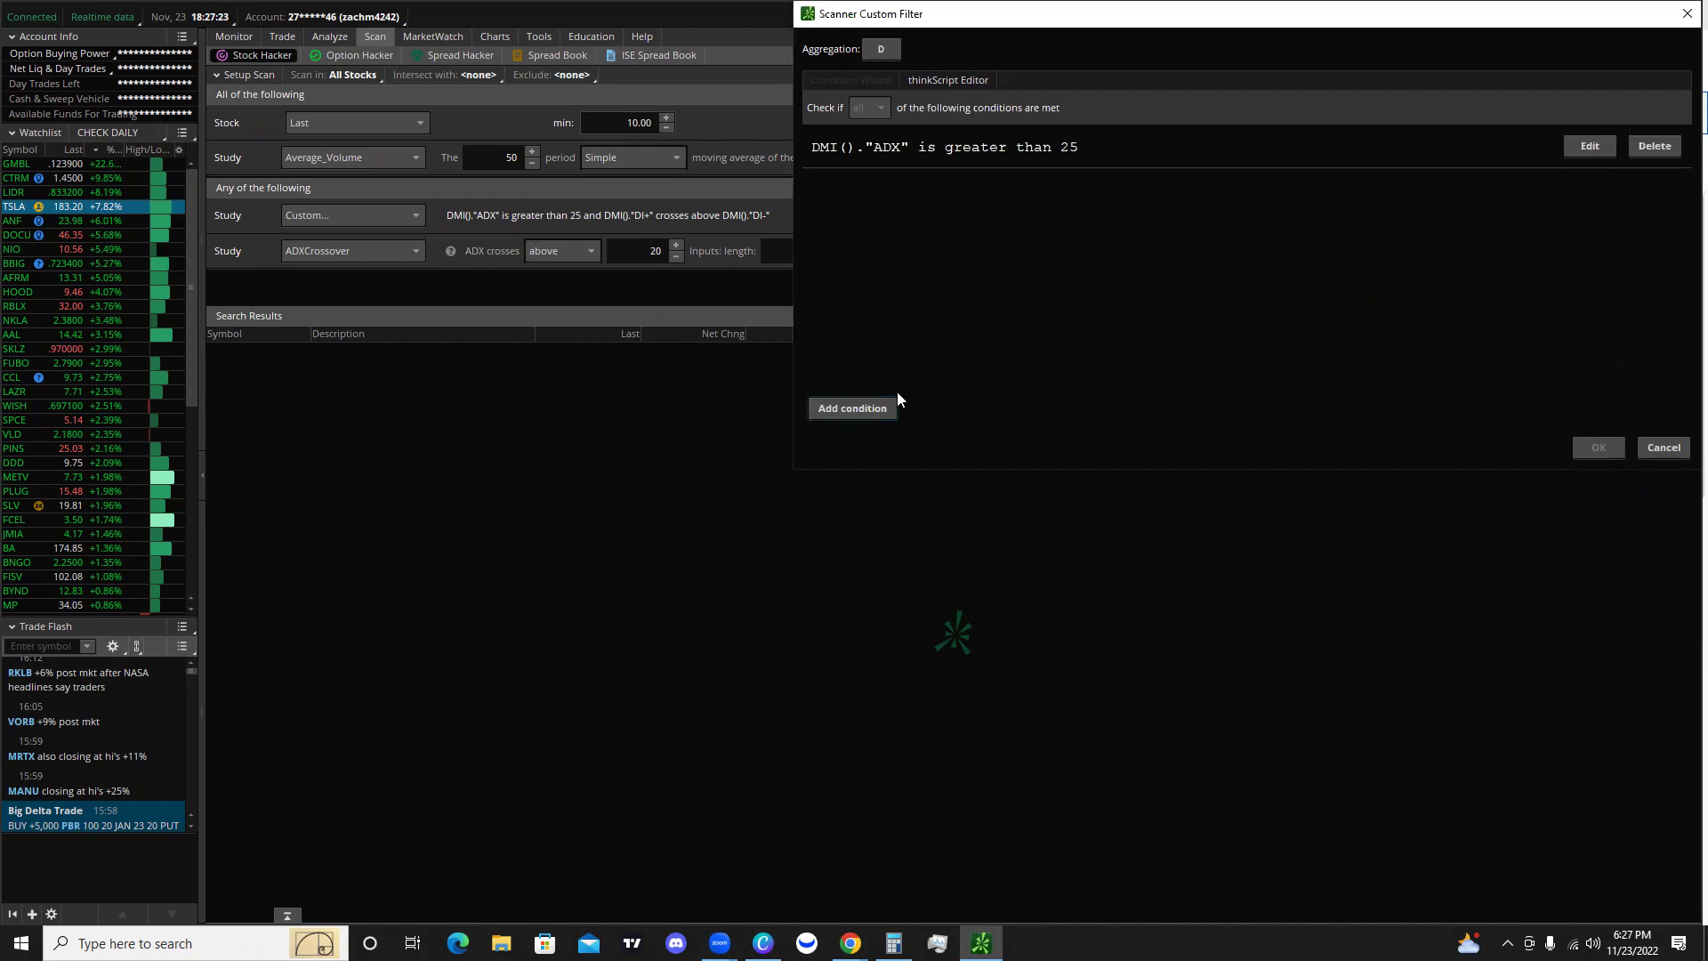
# Start another condition using the DMI study's DI- plot with the "crosses above" comparison.
pyautogui.click(871, 407)
pyautogui.click(906, 137)
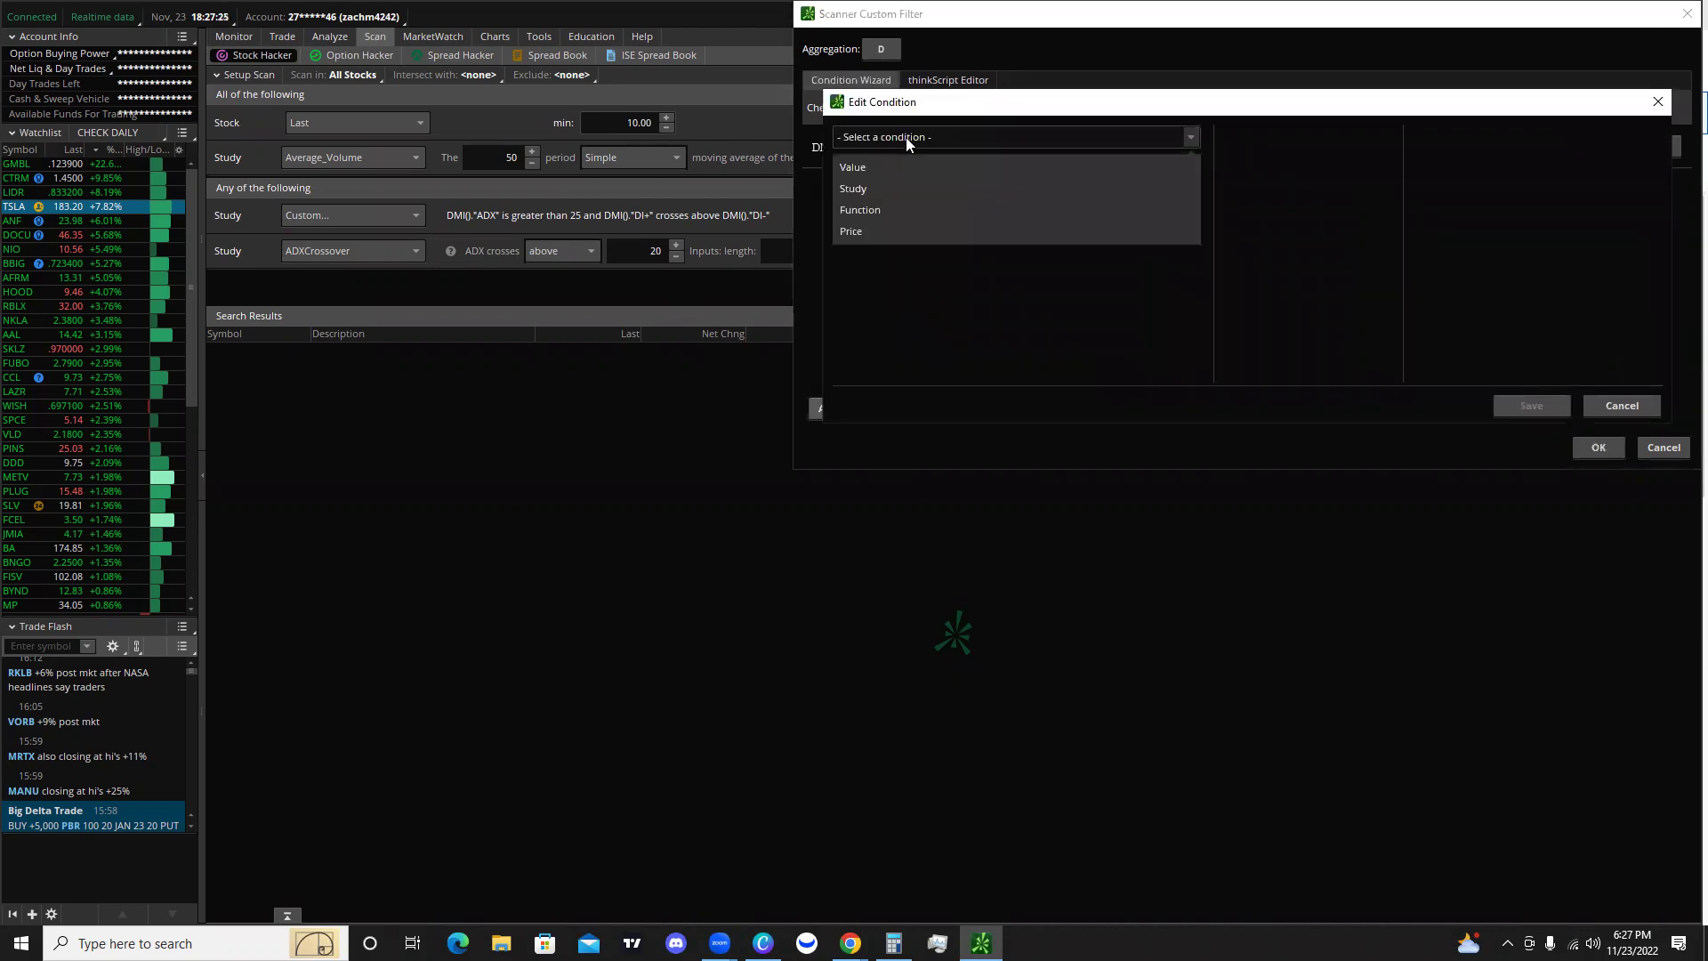
pyautogui.click(870, 190)
pyautogui.click(898, 135)
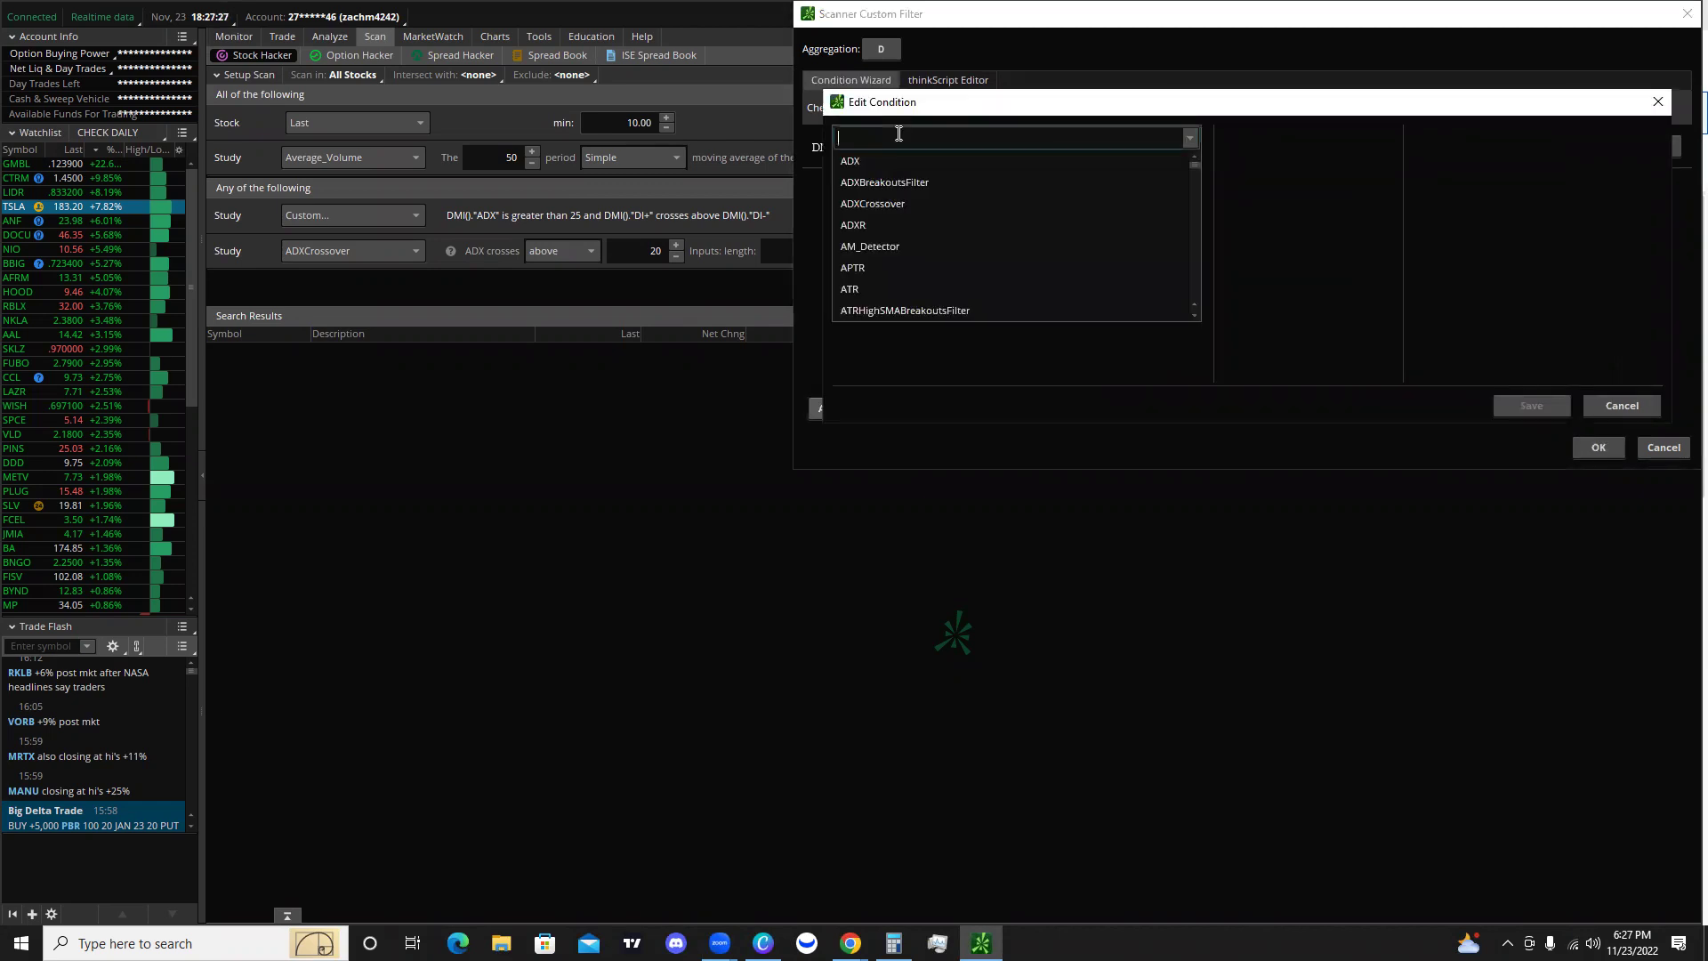
pyautogui.write('dmi')
pyautogui.click(890, 158)
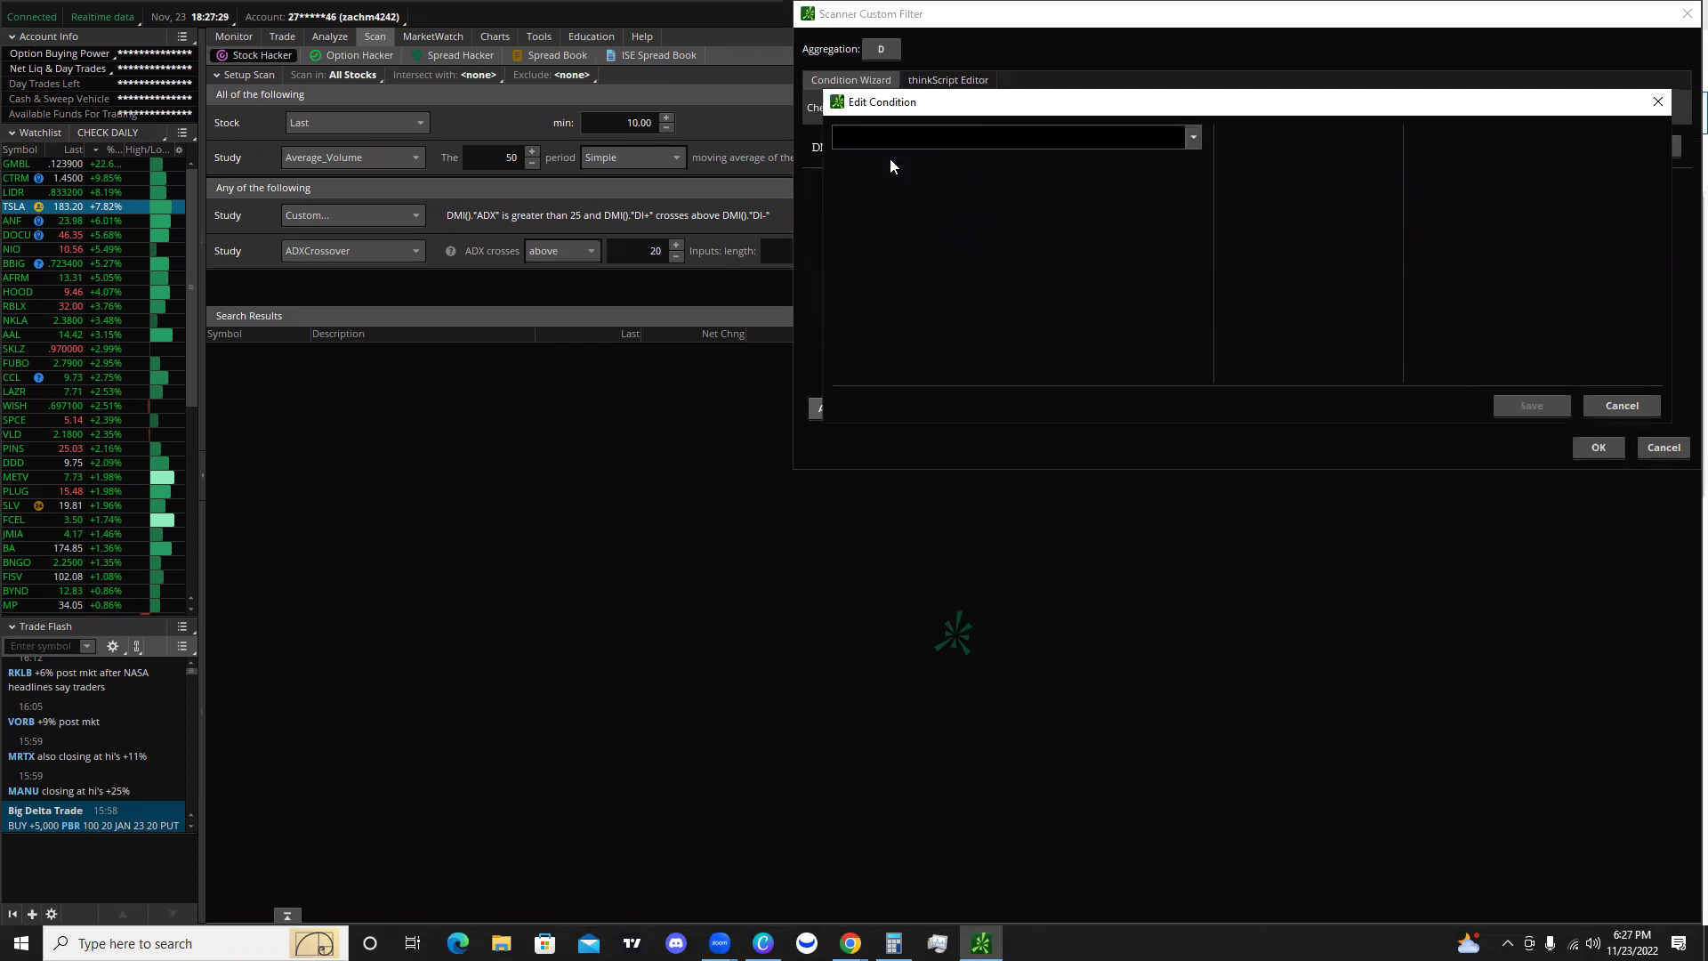
pyautogui.click(936, 247)
pyautogui.click(917, 300)
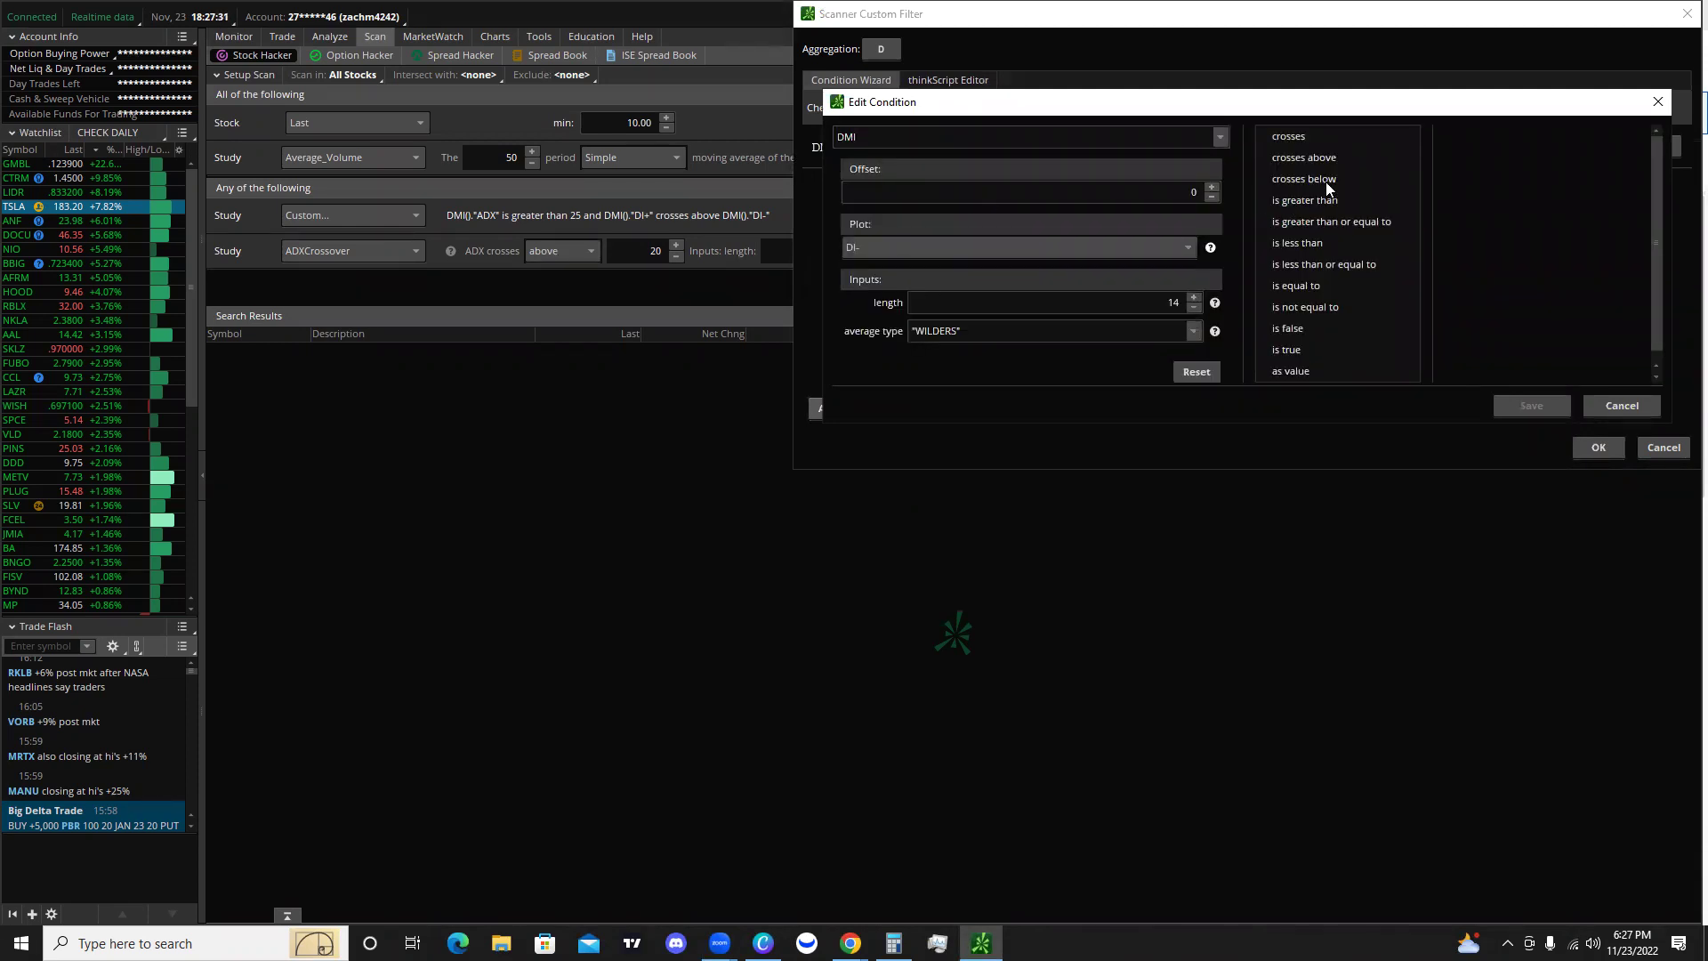
pyautogui.click(1325, 160)
# Use the DMI study's DI+ plot as the comparison target, save the condition and apply the custom filter.
pyautogui.click(1461, 139)
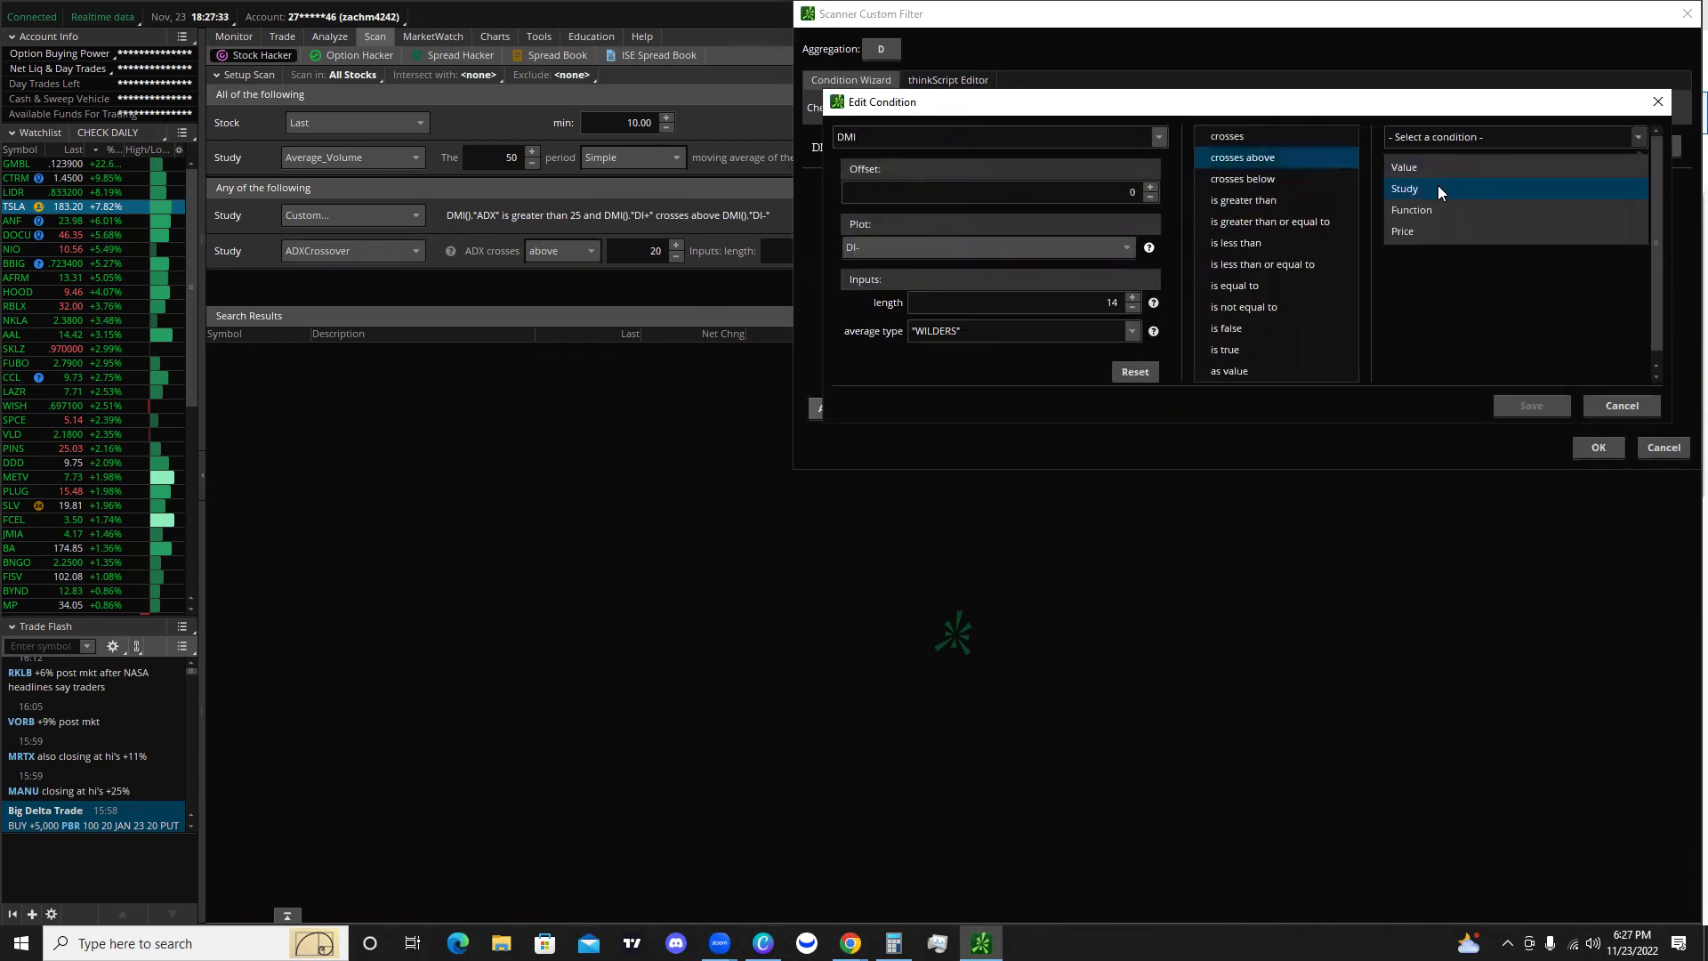
pyautogui.click(1438, 185)
pyautogui.click(1432, 138)
pyautogui.write('dmi')
pyautogui.click(1420, 158)
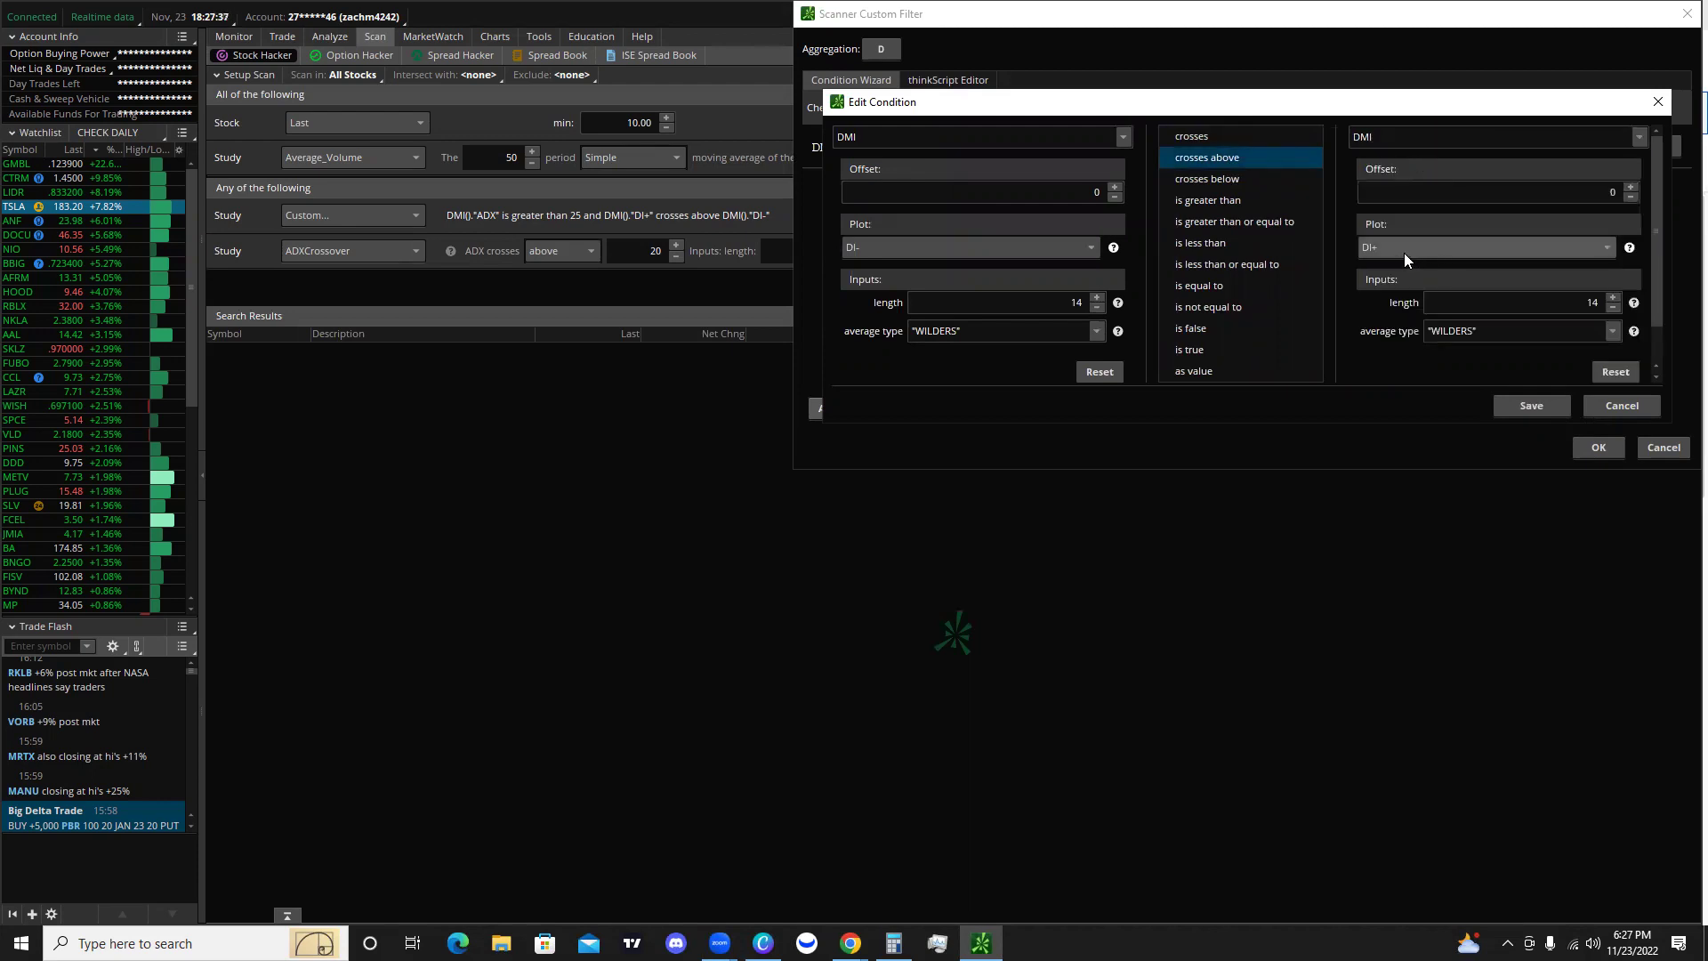
pyautogui.click(1527, 406)
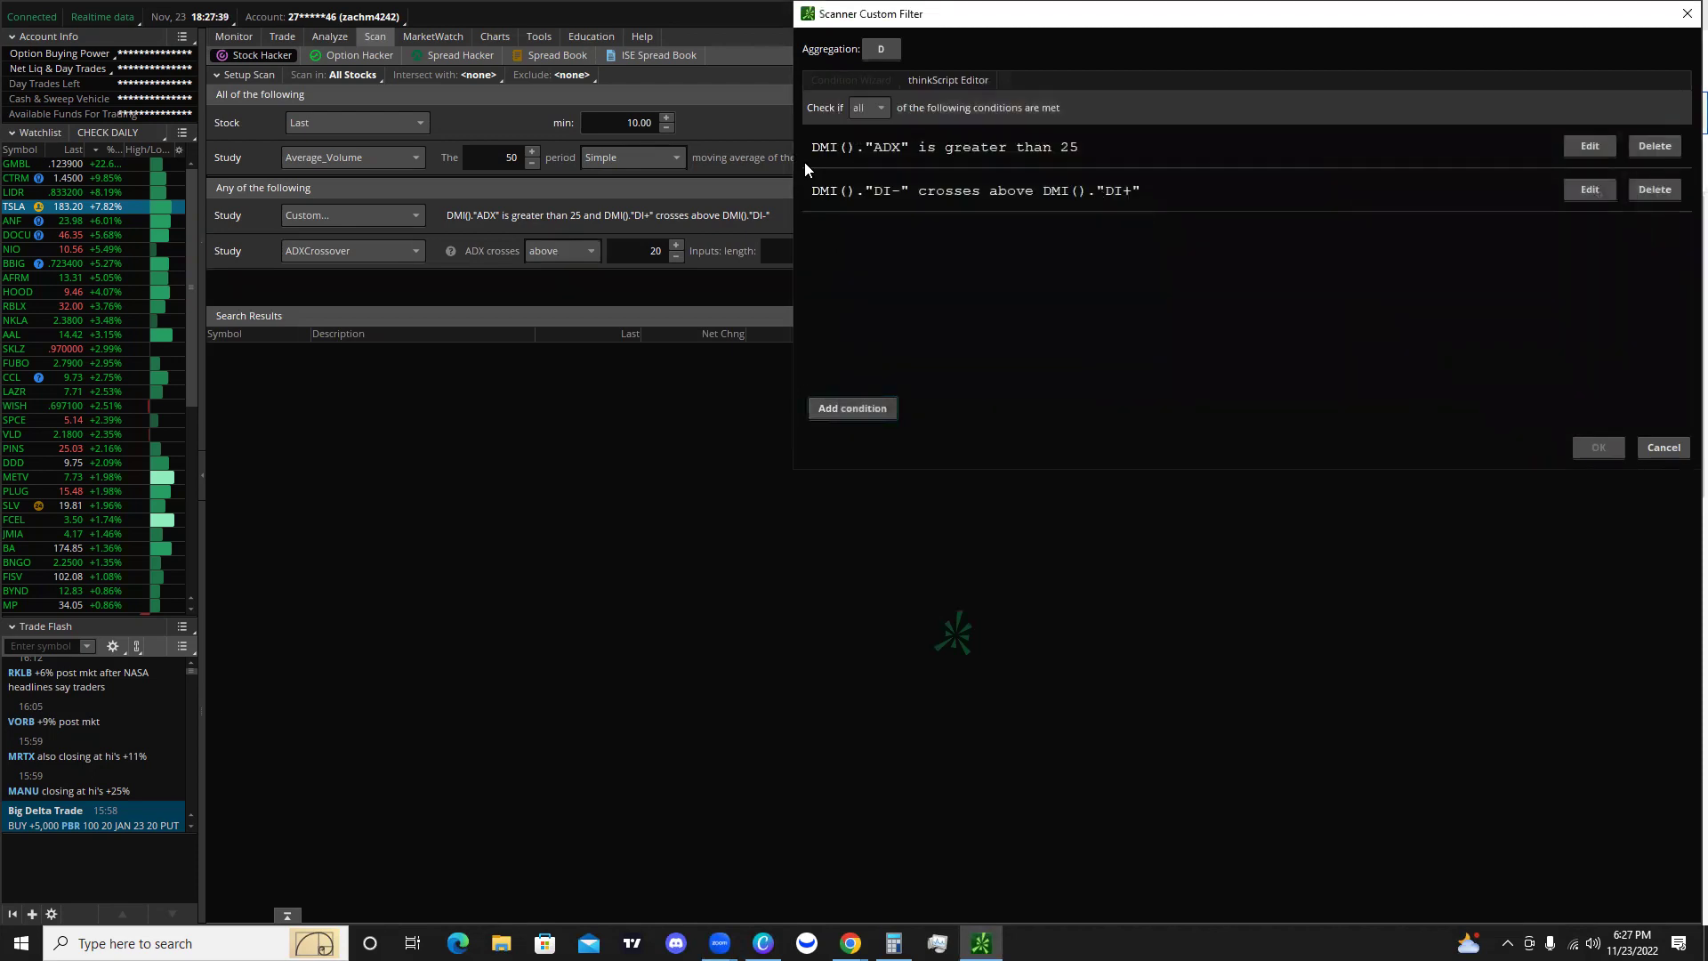
pyautogui.click(1598, 447)
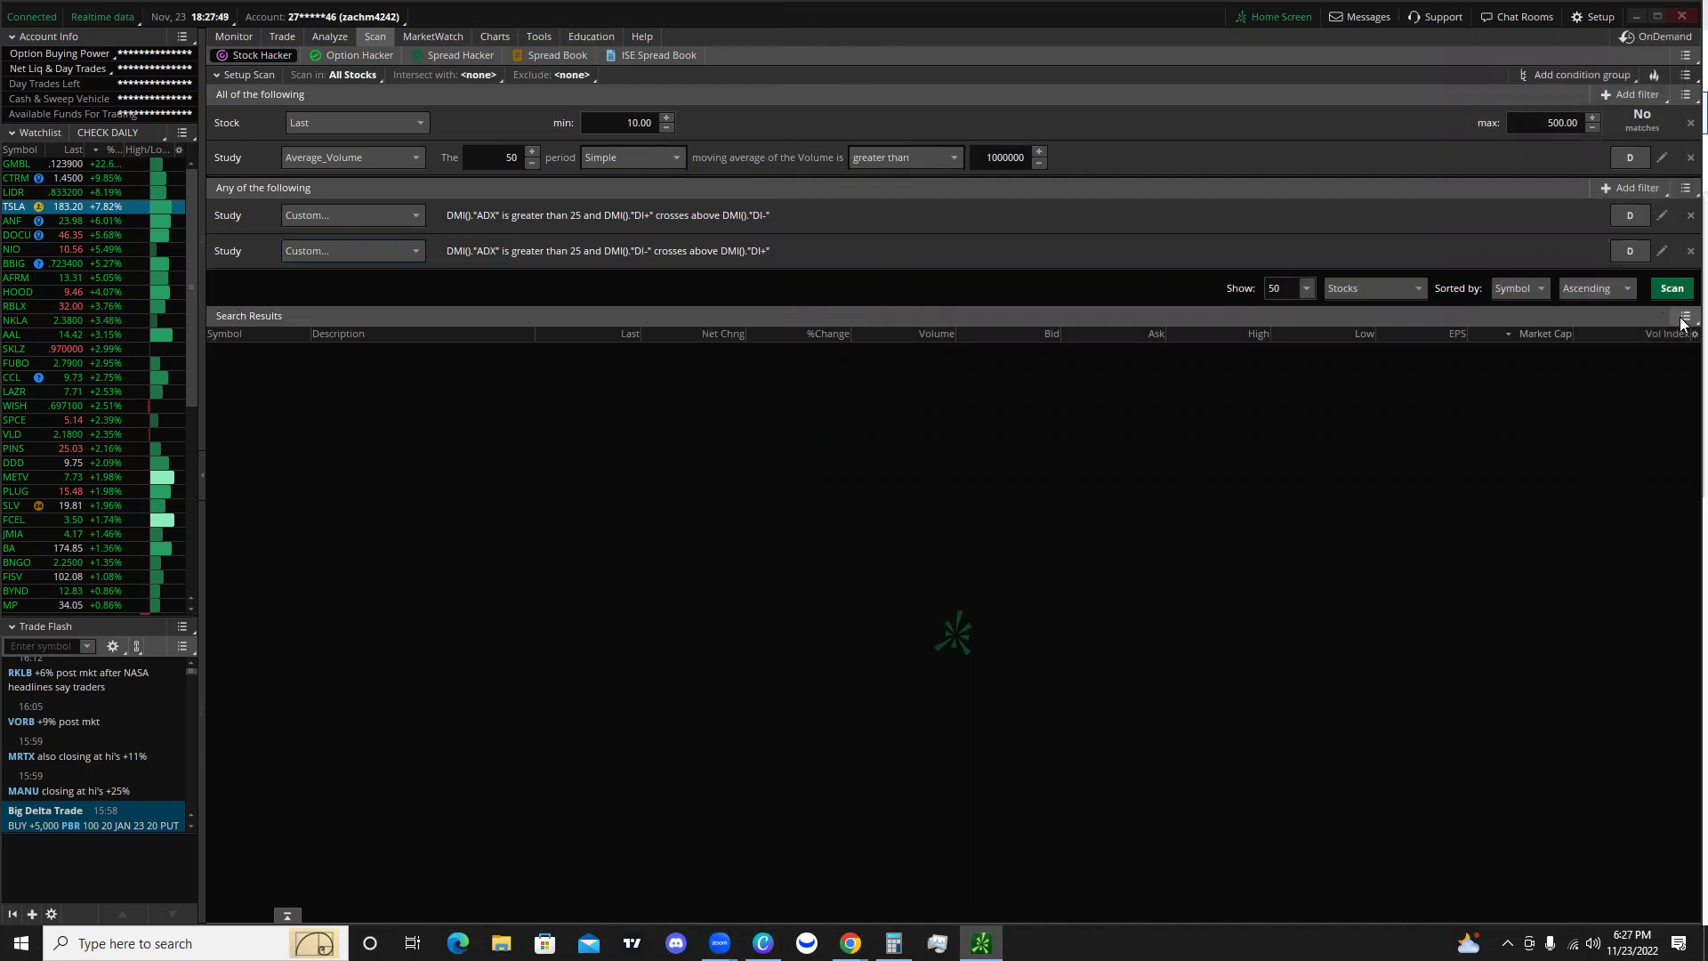
# Run the stock scan and examine the MAT entry in the search results.
pyautogui.click(1671, 289)
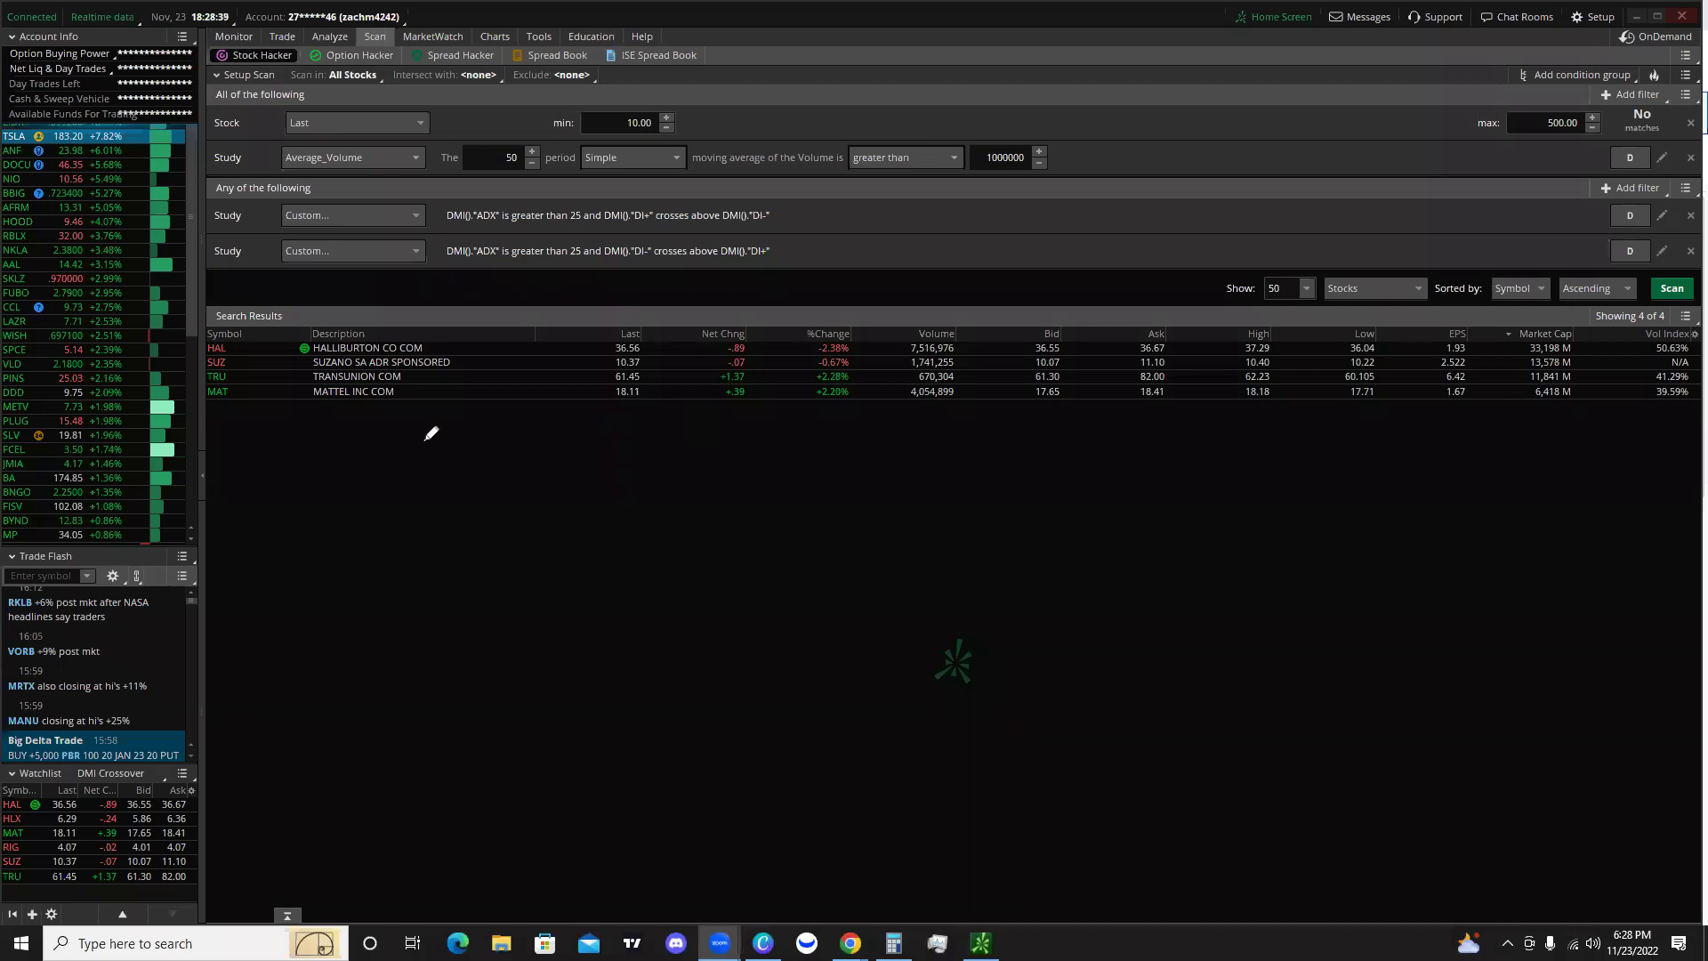
pyautogui.moveTo(408, 392)
pyautogui.mouseDown()
pyautogui.moveTo(308, 390)
pyautogui.moveTo(410, 398)
pyautogui.moveTo(382, 386)
pyautogui.mouseUp()
pyautogui.moveTo(240, 388)
pyautogui.mouseDown()
pyautogui.moveTo(206, 394)
pyautogui.moveTo(242, 381)
pyautogui.mouseUp()
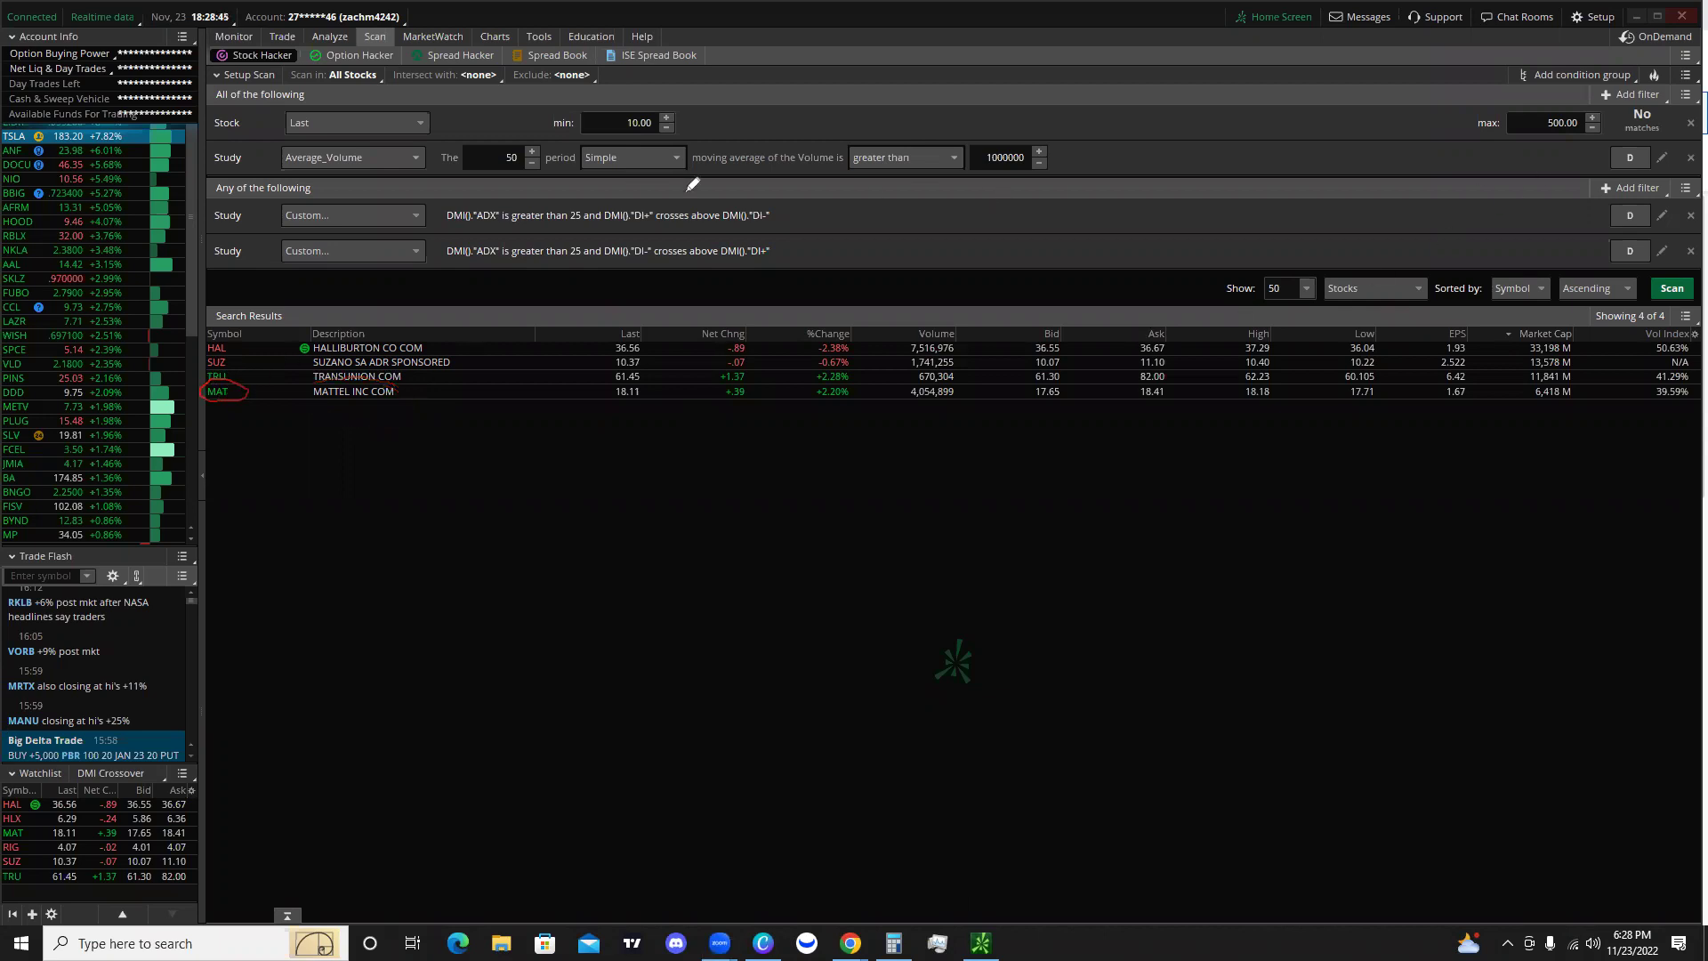
pyautogui.moveTo(358, 169)
pyautogui.mouseDown()
pyautogui.moveTo(379, 43)
pyautogui.moveTo(501, 46)
pyautogui.mouseUp()
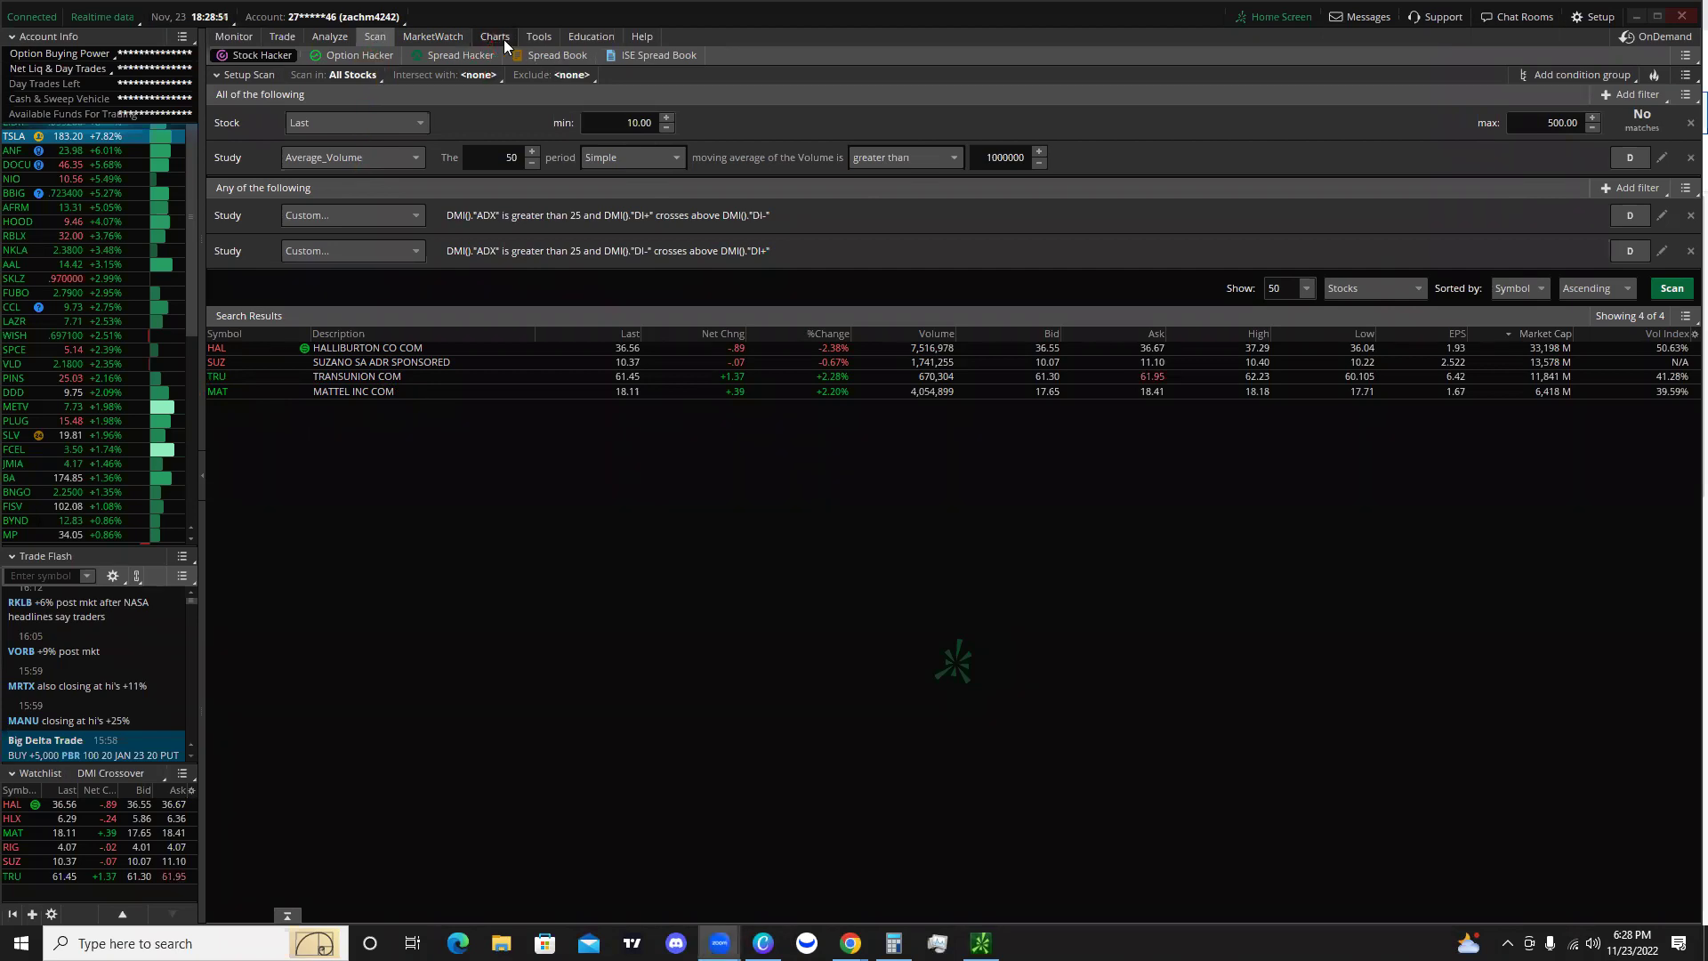
# Load the symbol MAT in the single daily price chart.
pyautogui.click(495, 38)
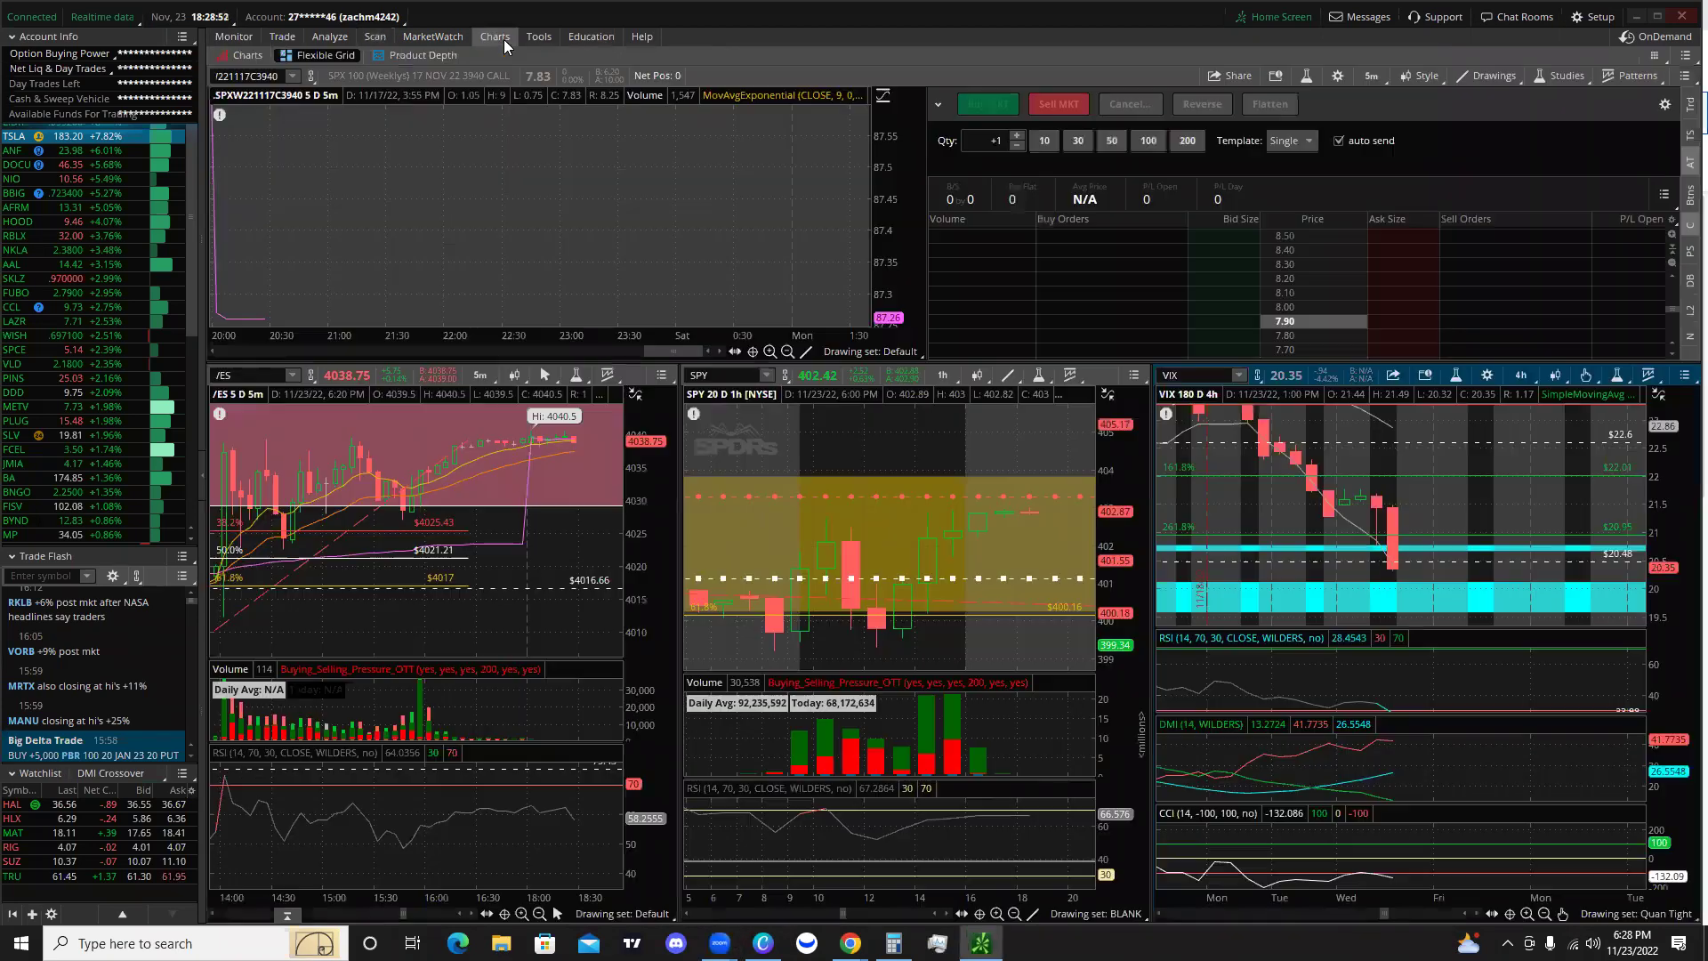
pyautogui.click(248, 55)
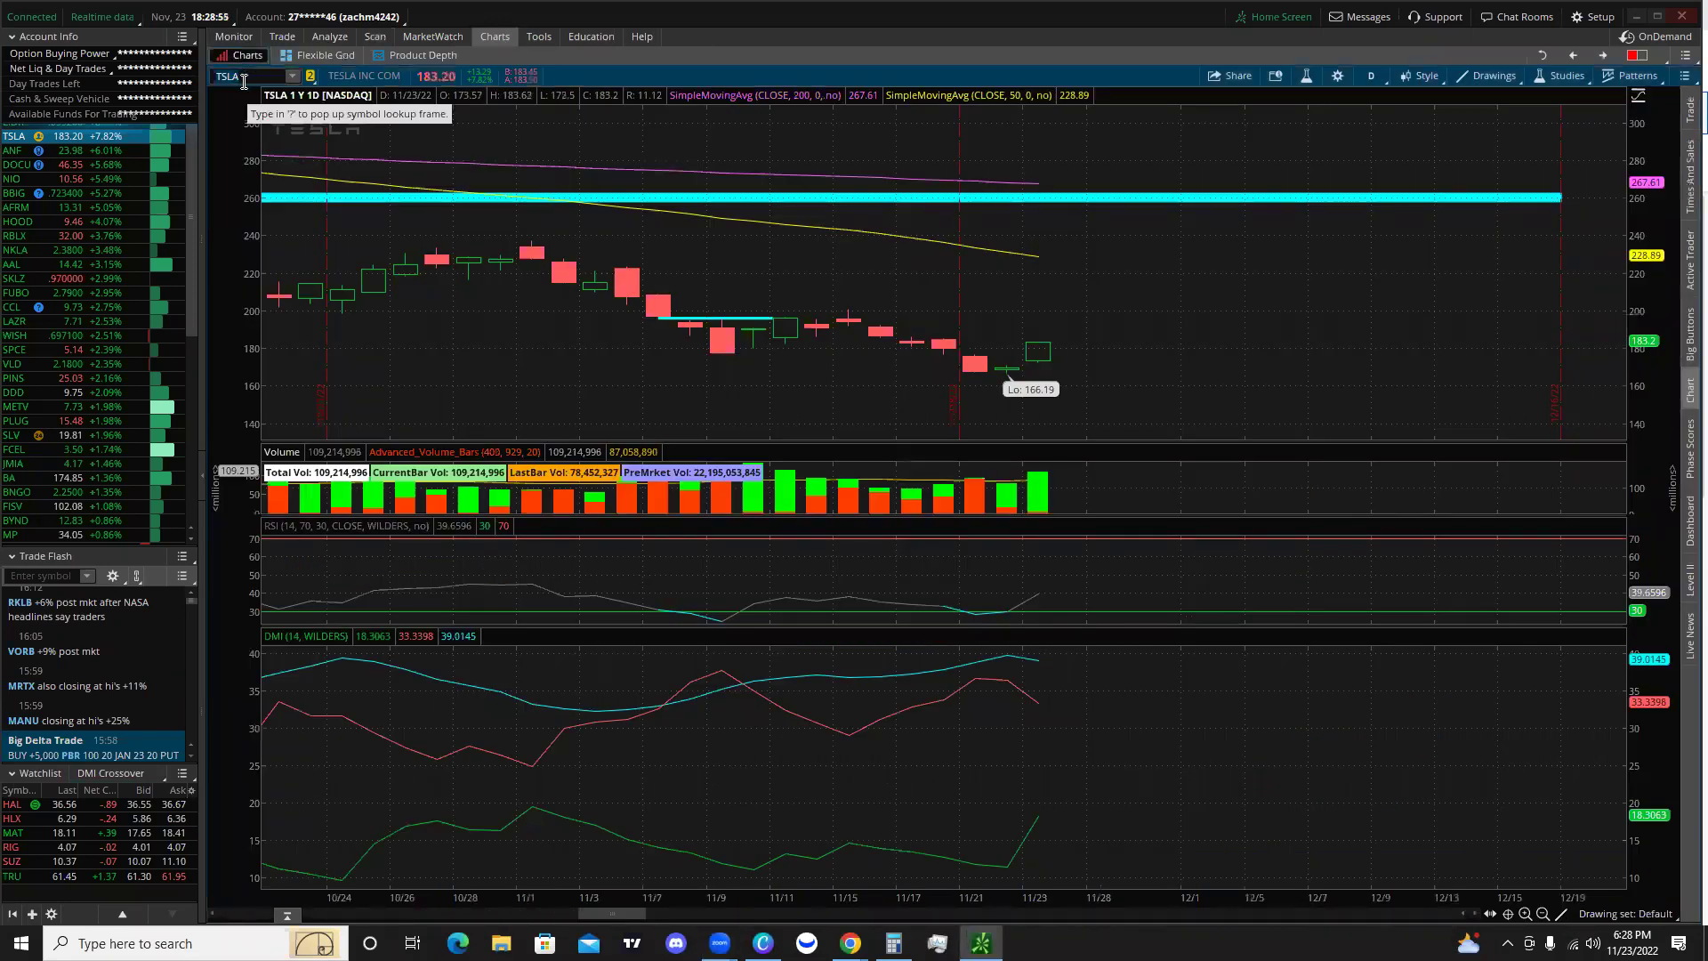
pyautogui.click(370, 37)
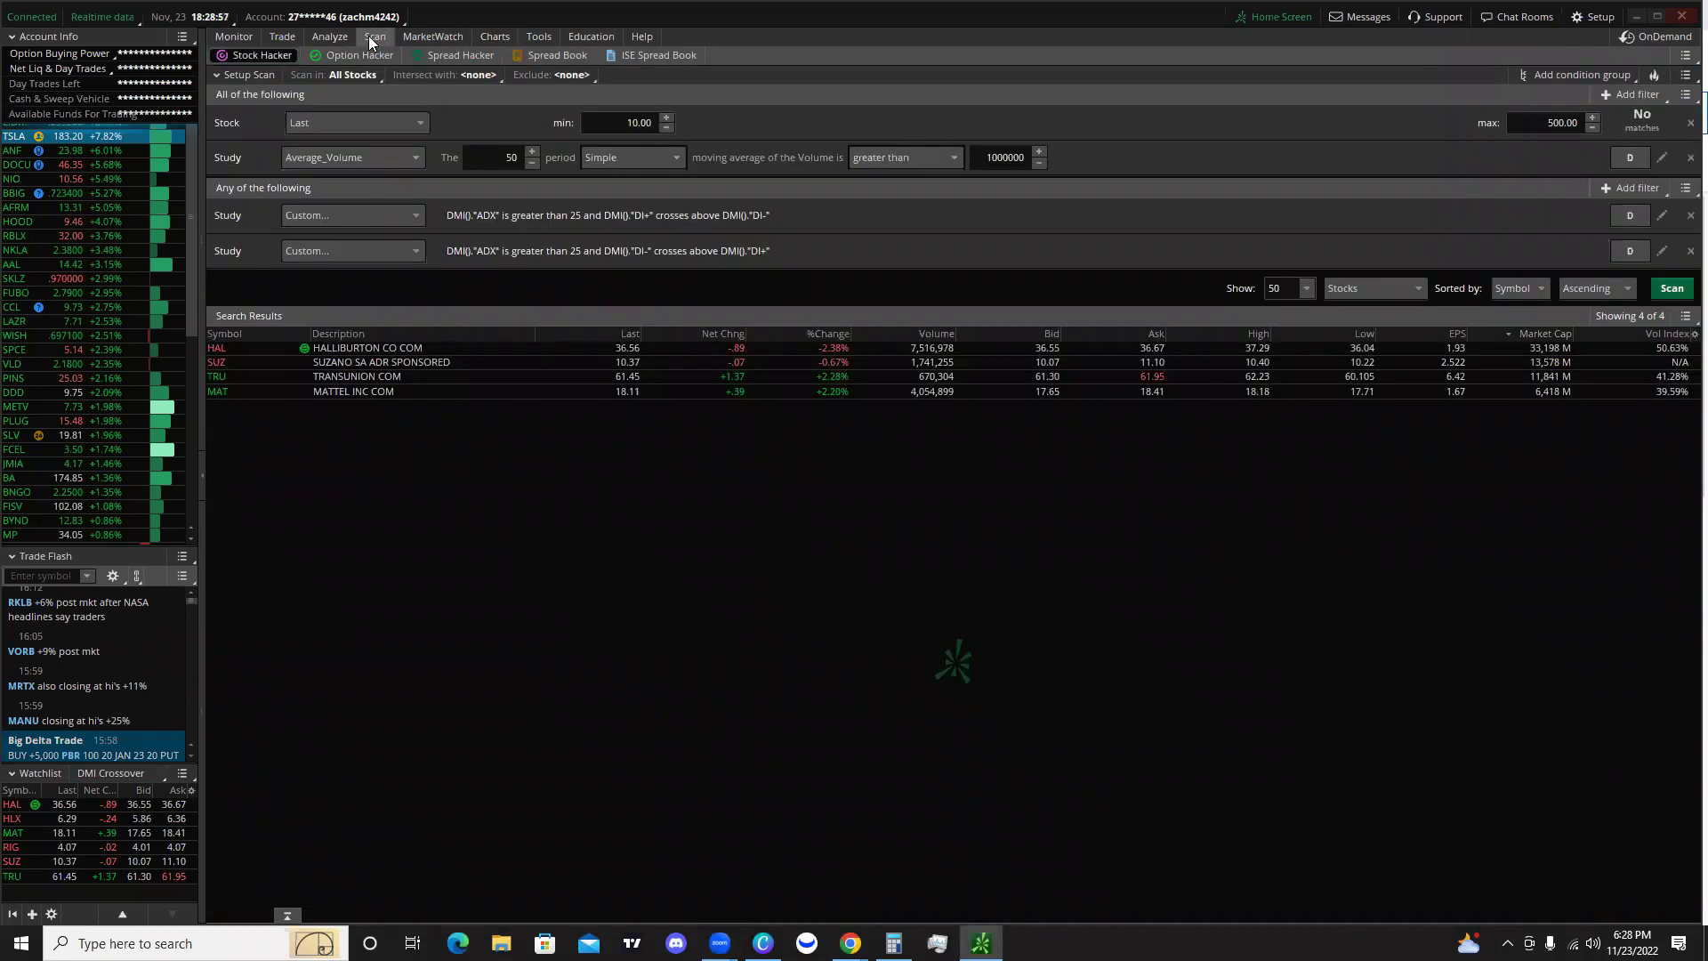
pyautogui.click(495, 36)
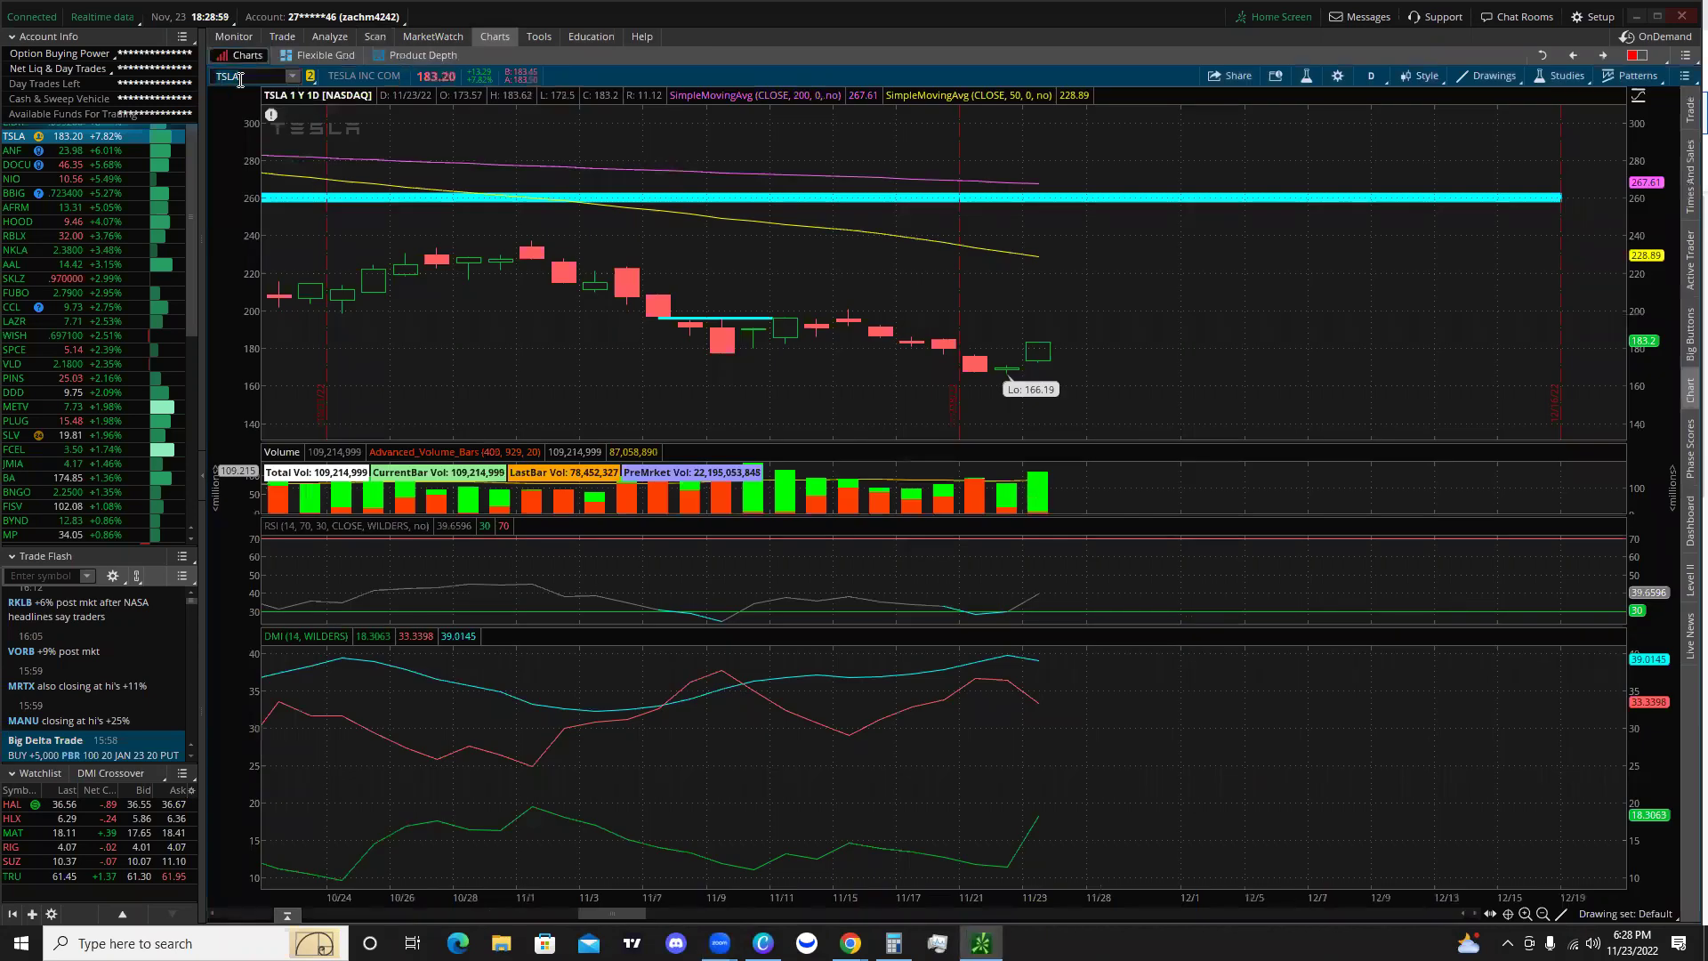
pyautogui.write('MAT')
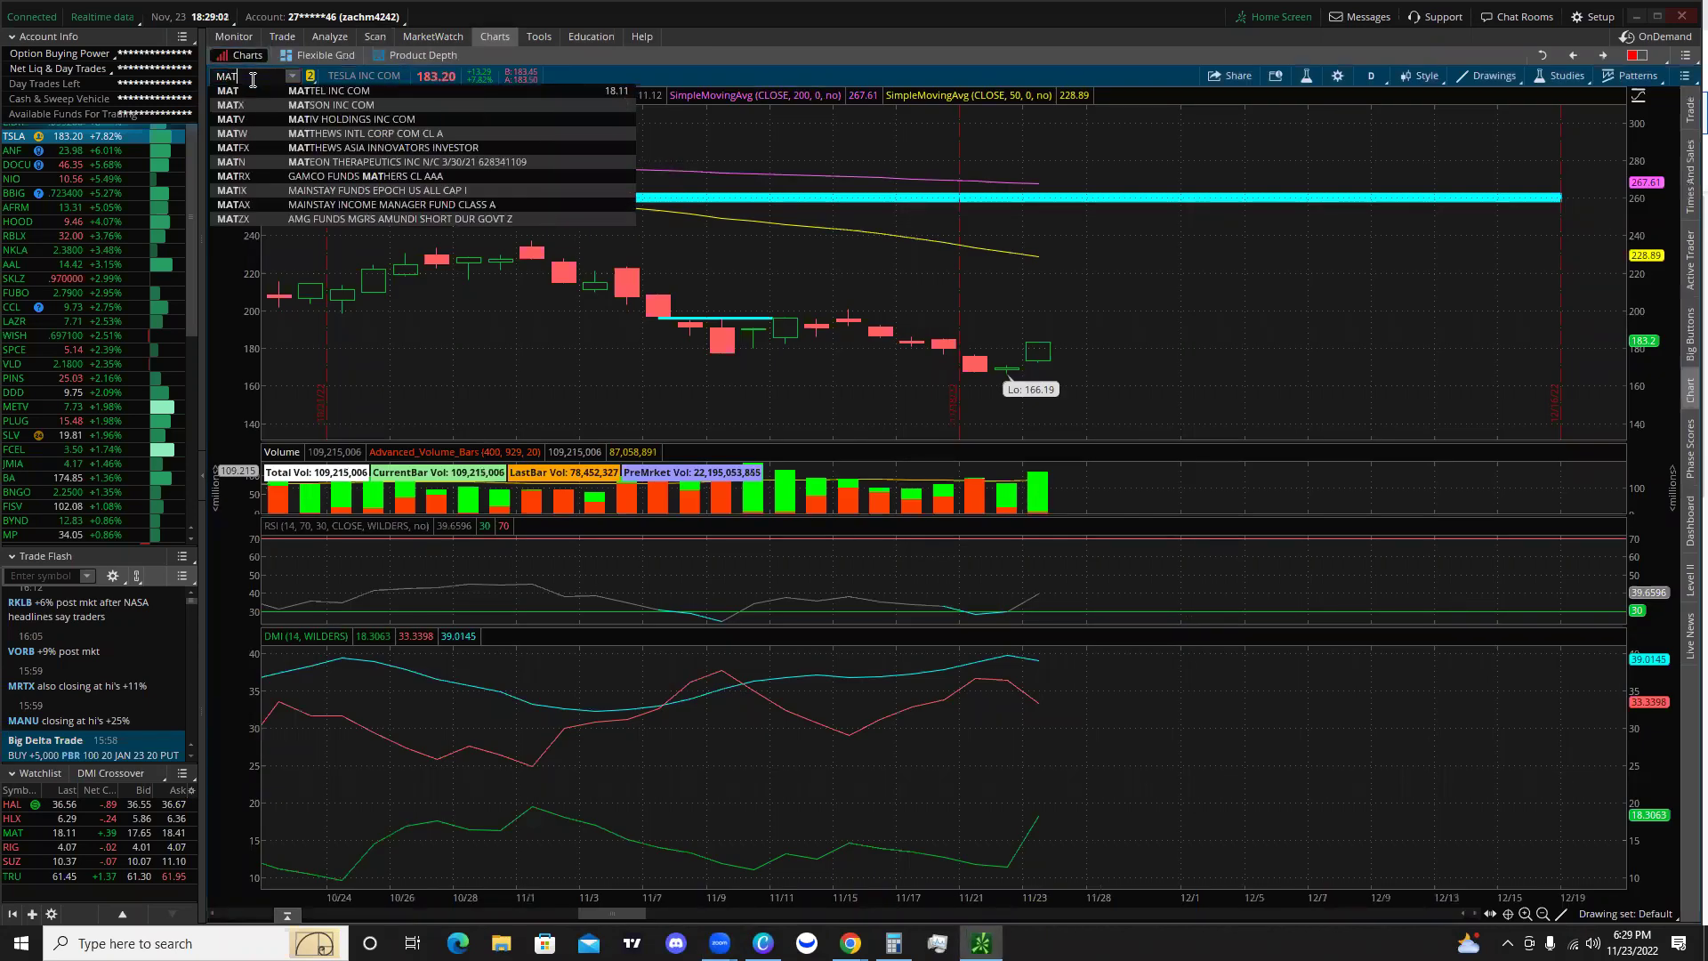
pyautogui.press('Return')
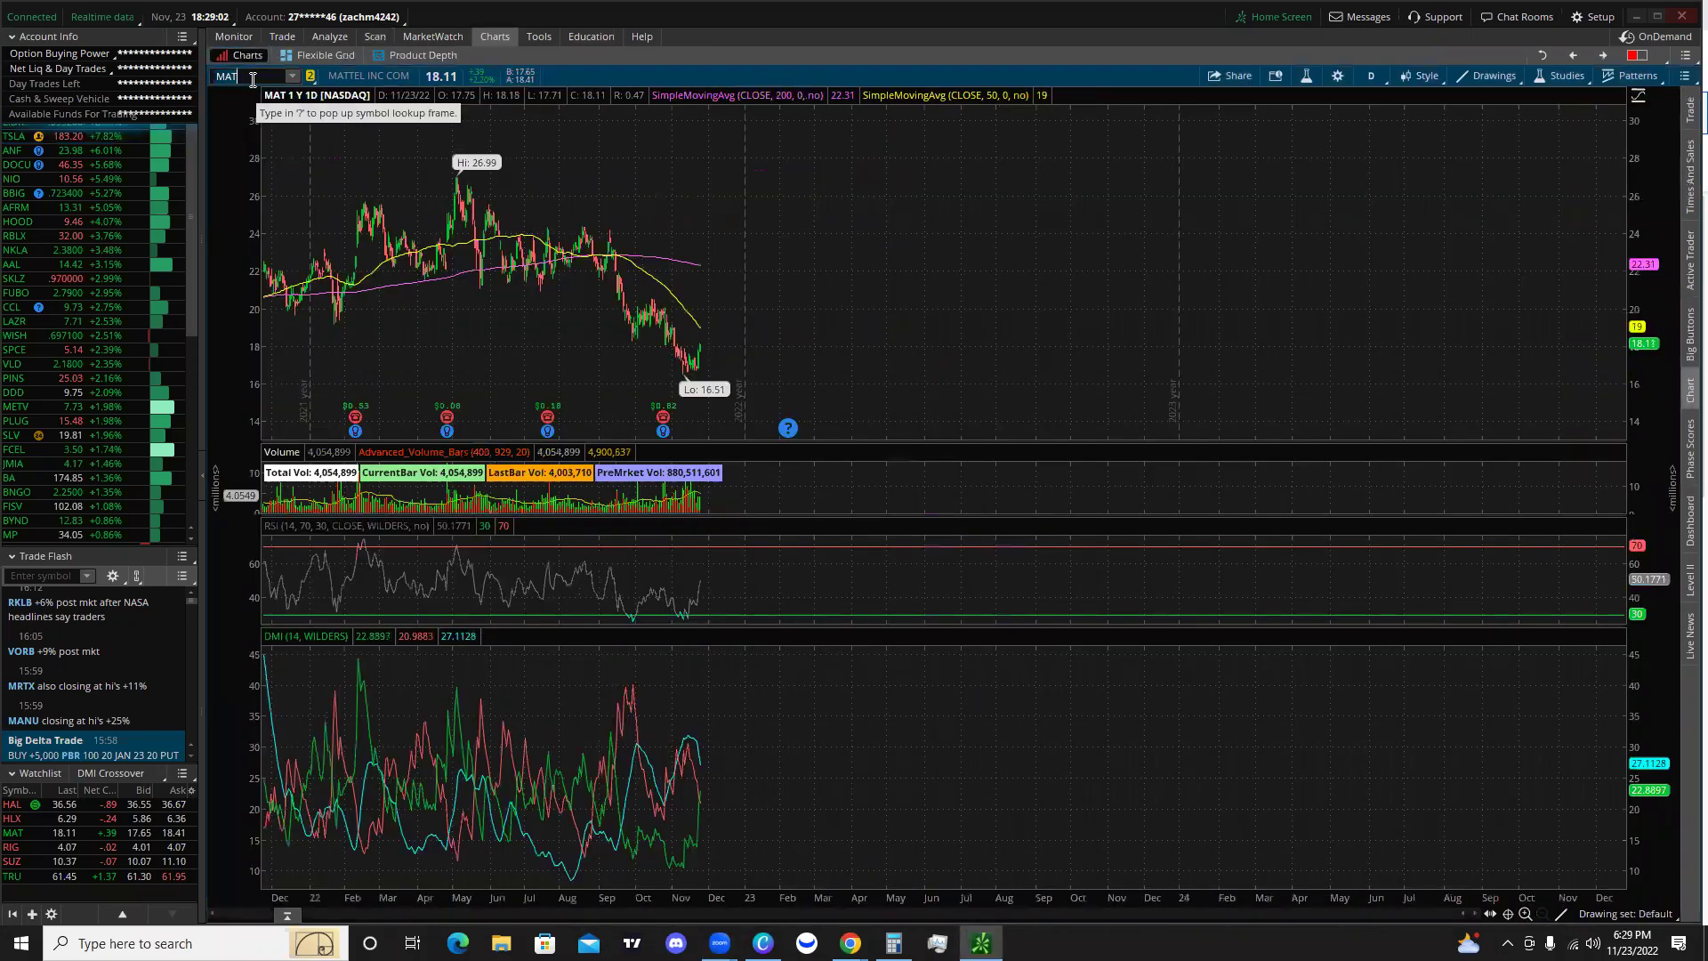
pyautogui.moveTo(950, 307)
pyautogui.mouseDown()
pyautogui.moveTo(804, 274)
pyautogui.moveTo(623, 267)
pyautogui.mouseUp()
pyautogui.moveTo(926, 249)
pyautogui.mouseDown()
pyautogui.moveTo(436, 219)
pyautogui.moveTo(461, 218)
pyautogui.mouseUp()
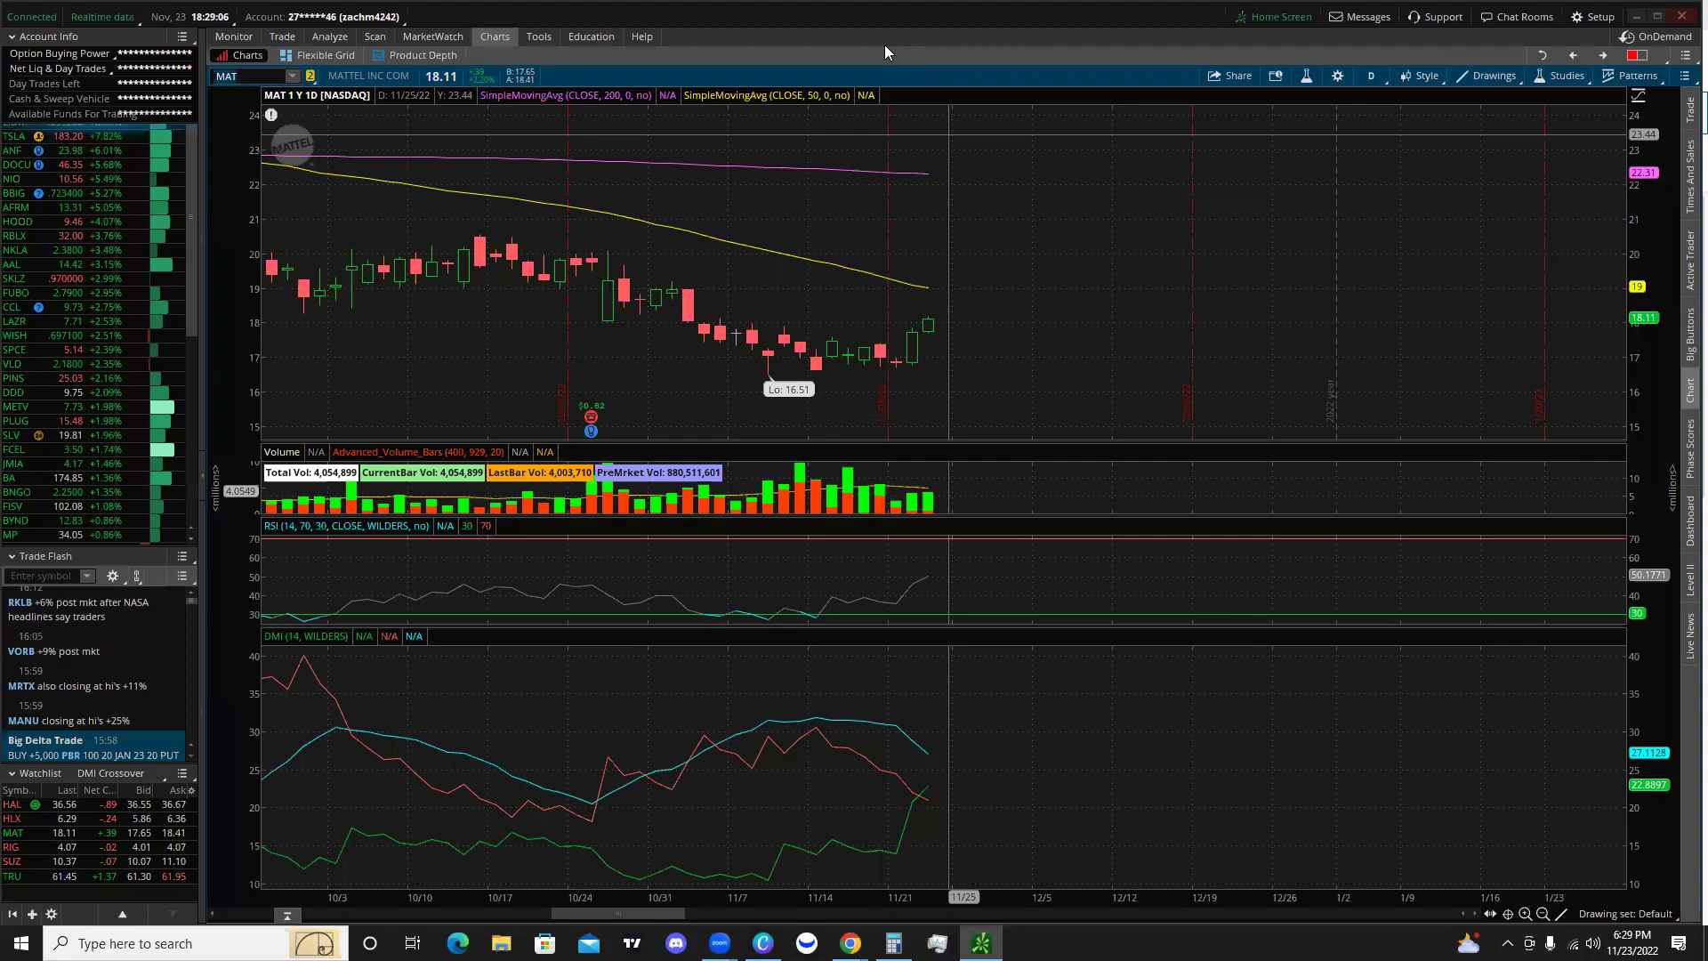
# Examine MAT's DI+, DI- and ADX lines and their crossings against the price candles from October to late November.
pyautogui.moveTo(454, 637)
pyautogui.mouseDown()
pyautogui.moveTo(525, 668)
pyautogui.moveTo(270, 525)
pyautogui.moveTo(204, 513)
pyautogui.mouseUp()
pyautogui.moveTo(556, 787)
pyautogui.mouseDown()
pyautogui.moveTo(596, 803)
pyautogui.moveTo(703, 772)
pyautogui.mouseUp()
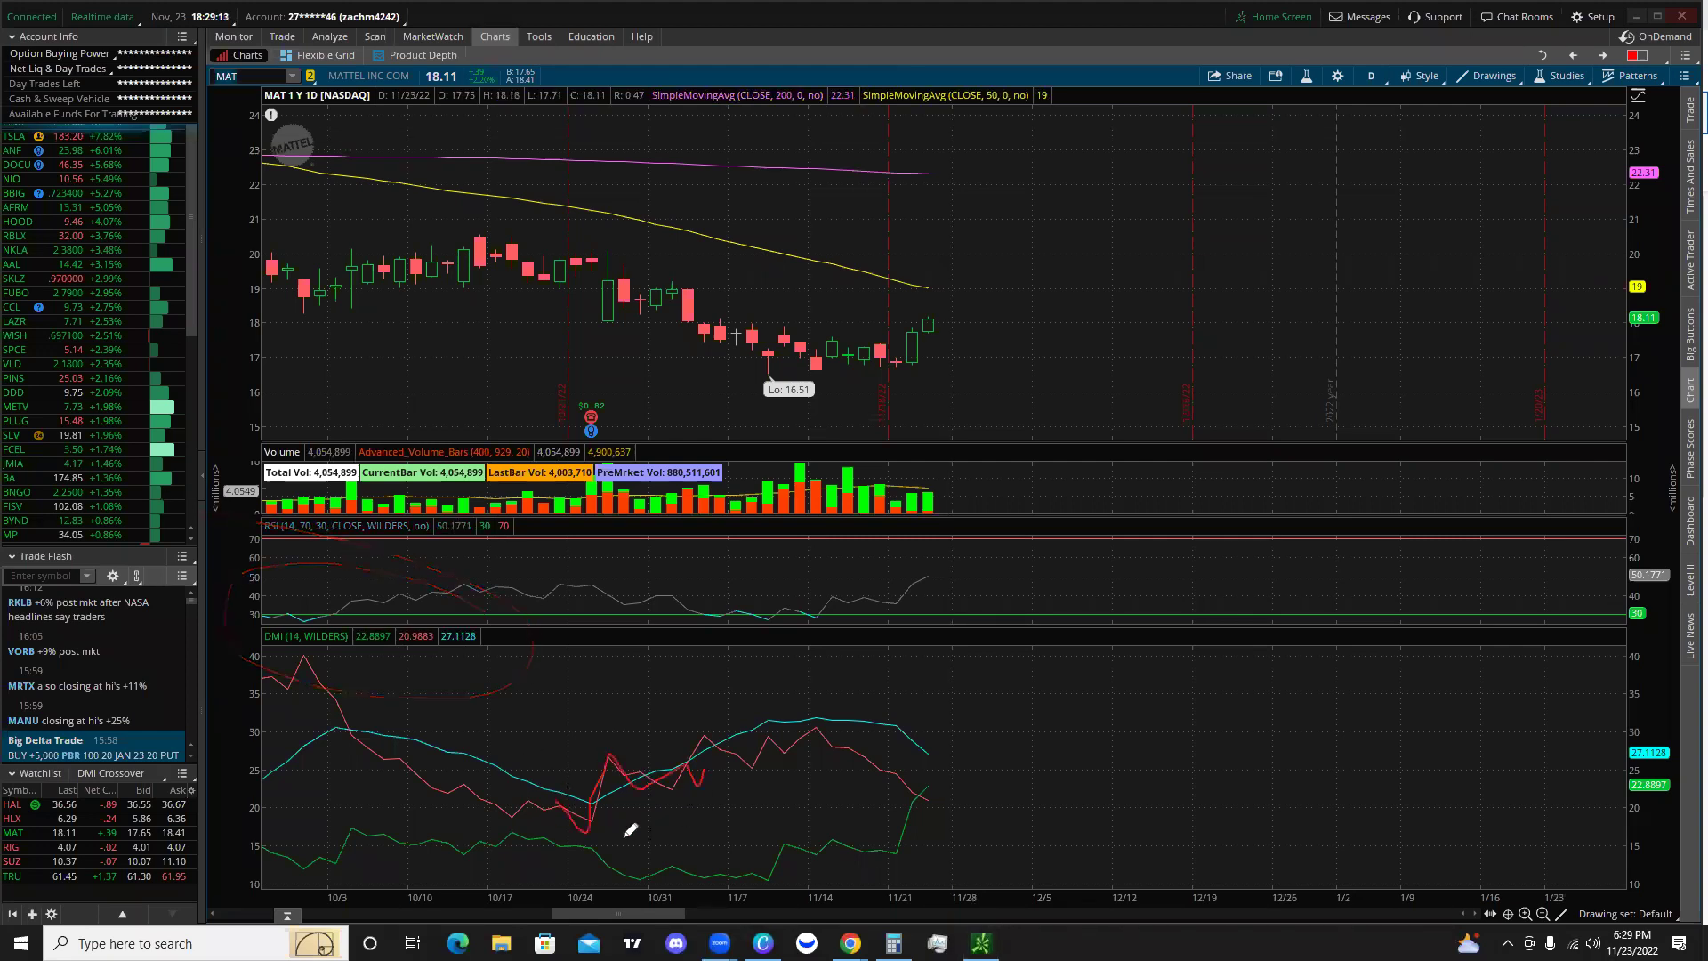
pyautogui.moveTo(592, 841)
pyautogui.mouseDown()
pyautogui.moveTo(607, 867)
pyautogui.moveTo(796, 875)
pyautogui.moveTo(896, 836)
pyautogui.mouseUp()
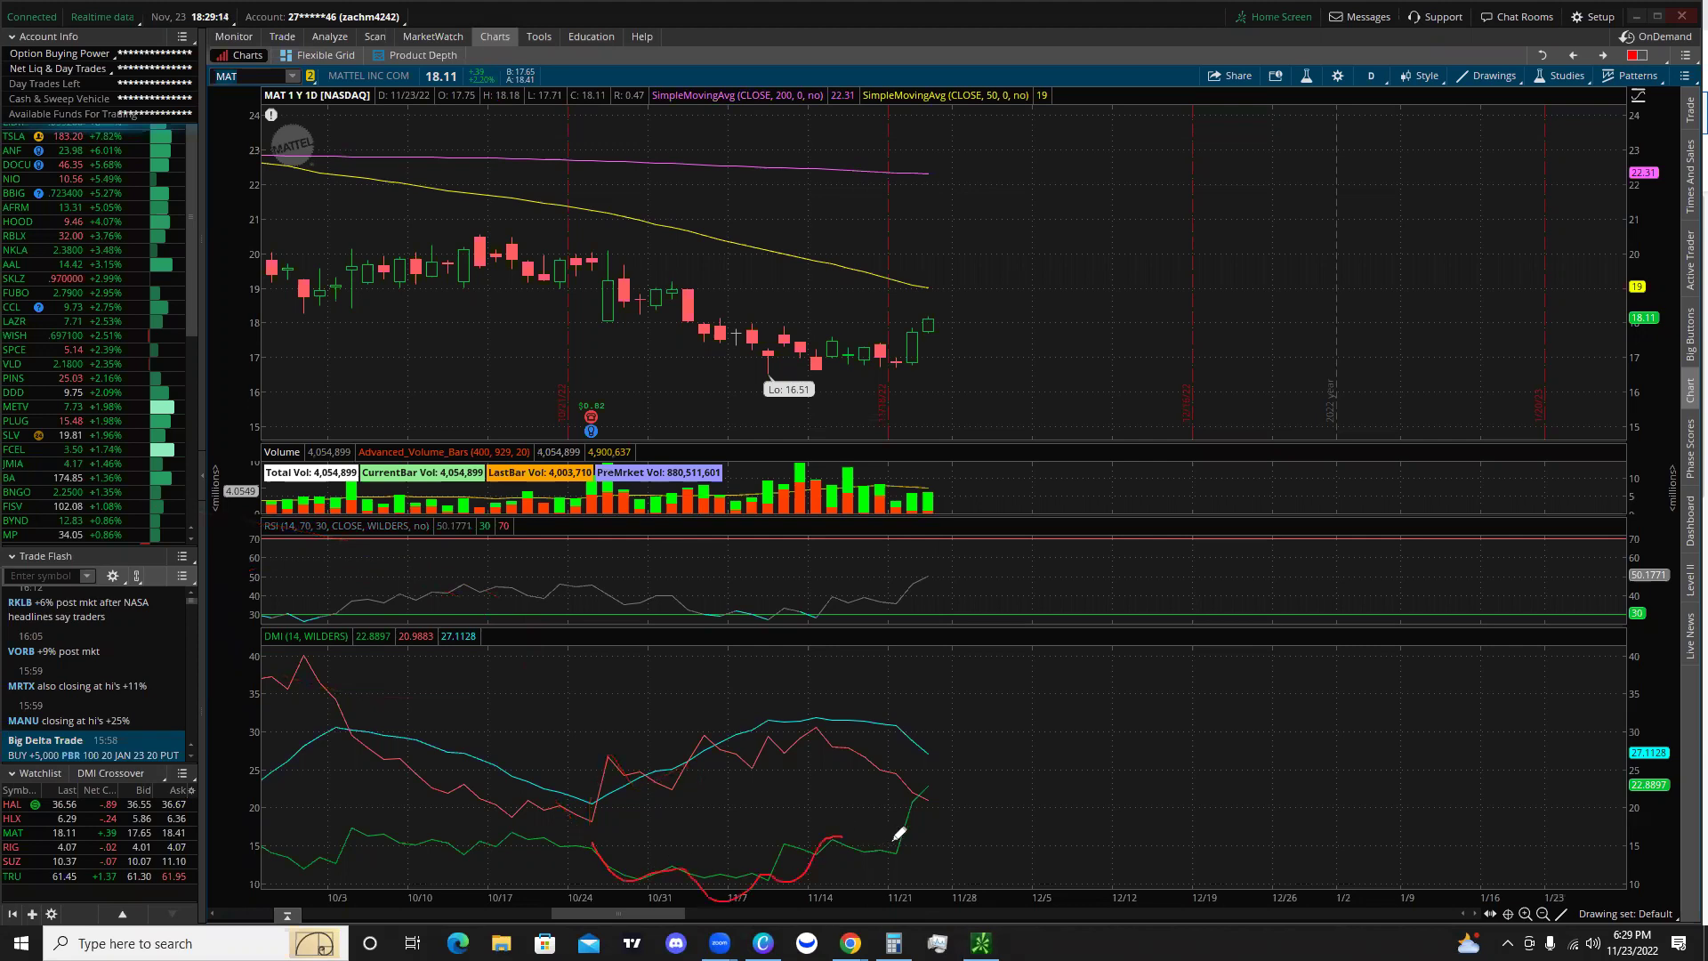
pyautogui.moveTo(654, 771)
pyautogui.mouseDown()
pyautogui.moveTo(842, 711)
pyautogui.moveTo(941, 749)
pyautogui.mouseUp()
pyautogui.moveTo(915, 809)
pyautogui.mouseDown()
pyautogui.moveTo(1039, 678)
pyautogui.moveTo(1173, 687)
pyautogui.mouseUp()
pyautogui.moveTo(285, 656)
pyautogui.mouseDown()
pyautogui.moveTo(347, 651)
pyautogui.moveTo(298, 641)
pyautogui.moveTo(281, 666)
pyautogui.mouseUp()
pyautogui.moveTo(298, 652); pyautogui.dragTo(478, 812)
pyautogui.moveTo(296, 320)
pyautogui.mouseDown()
pyautogui.moveTo(487, 234)
pyautogui.moveTo(497, 278)
pyautogui.mouseUp()
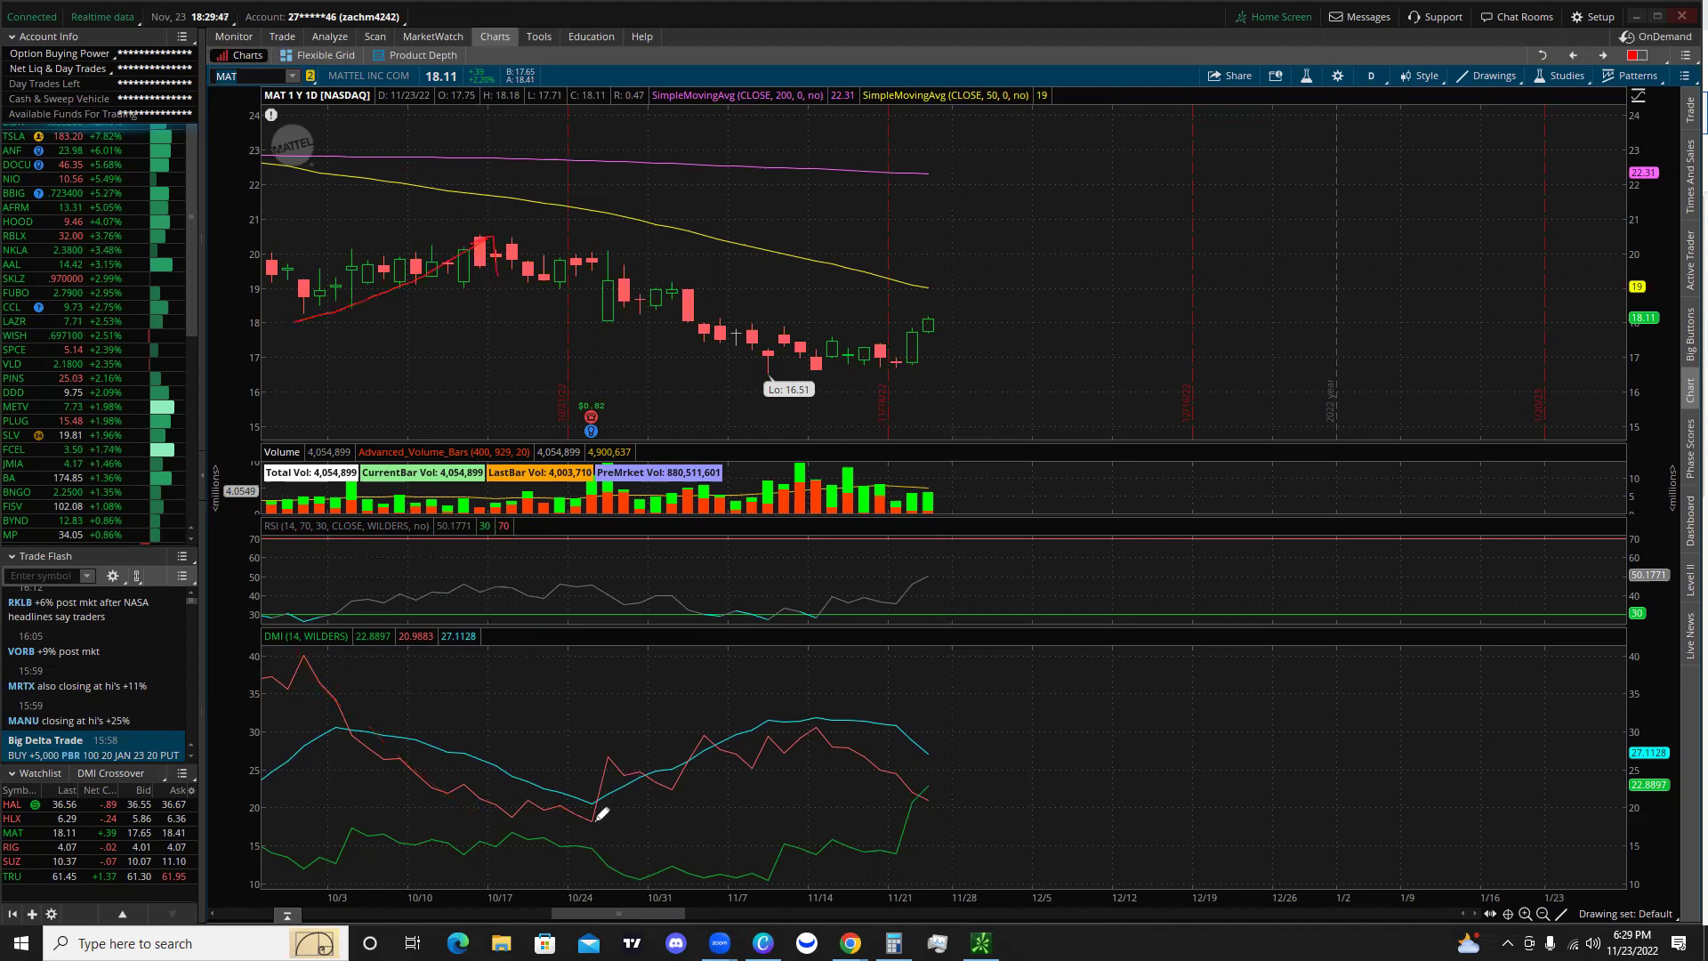
pyautogui.moveTo(591, 824); pyautogui.dragTo(608, 743)
pyautogui.moveTo(604, 249)
pyautogui.mouseDown()
pyautogui.moveTo(763, 367)
pyautogui.moveTo(829, 383)
pyautogui.moveTo(815, 320)
pyautogui.mouseUp()
pyautogui.moveTo(885, 855)
pyautogui.mouseDown()
pyautogui.moveTo(939, 774)
pyautogui.moveTo(919, 725)
pyautogui.mouseUp()
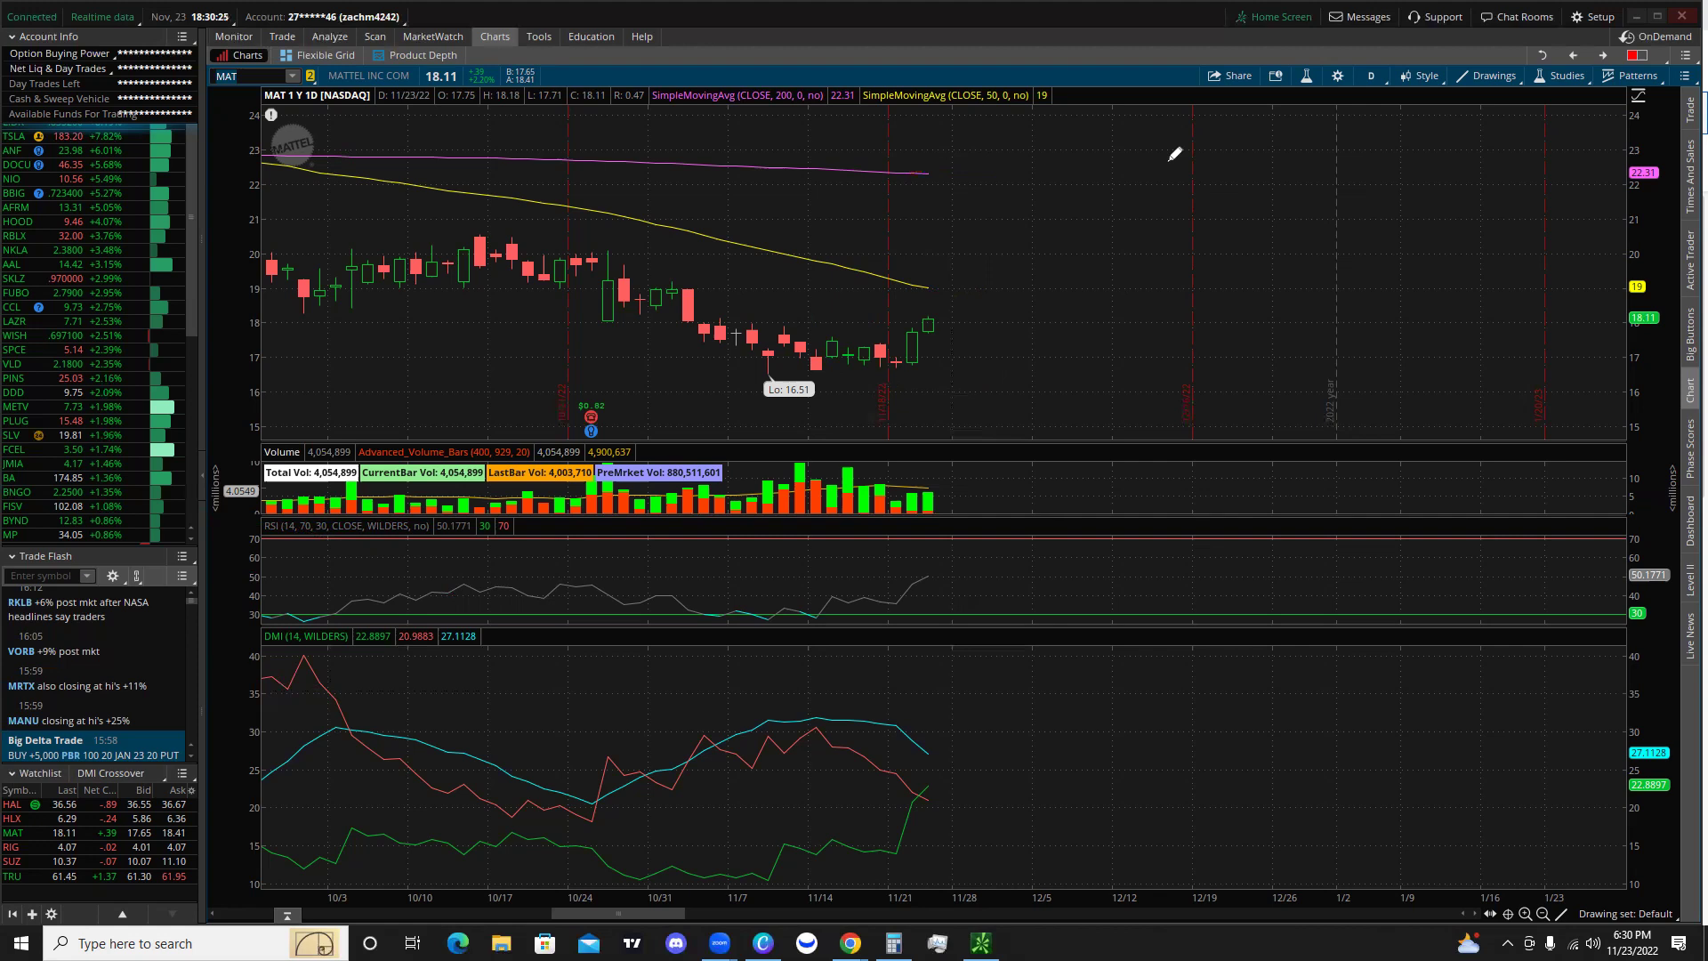
# Enlarge the RSI pane between the volume and DMI panes and adjust its visible range.
pyautogui.moveTo(1004, 624); pyautogui.dragTo(1002, 674)
pyautogui.middleClick(1004, 605)
pyautogui.click(1016, 623)
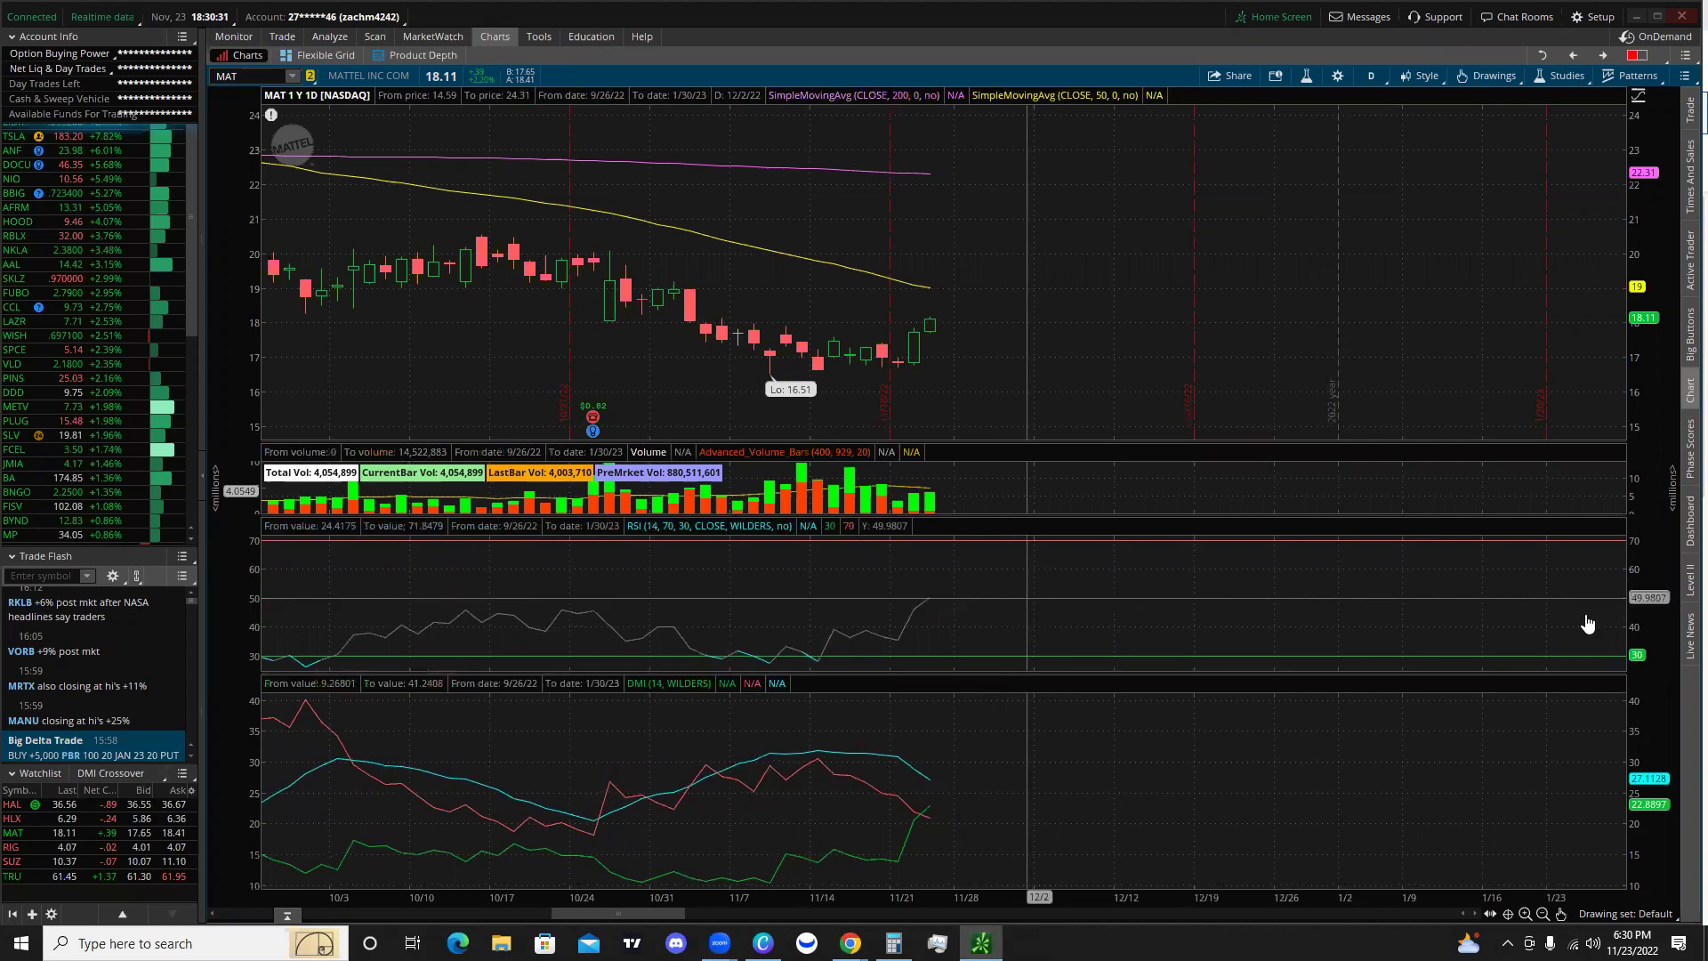
pyautogui.moveTo(1392, 605); pyautogui.dragTo(1048, 476)
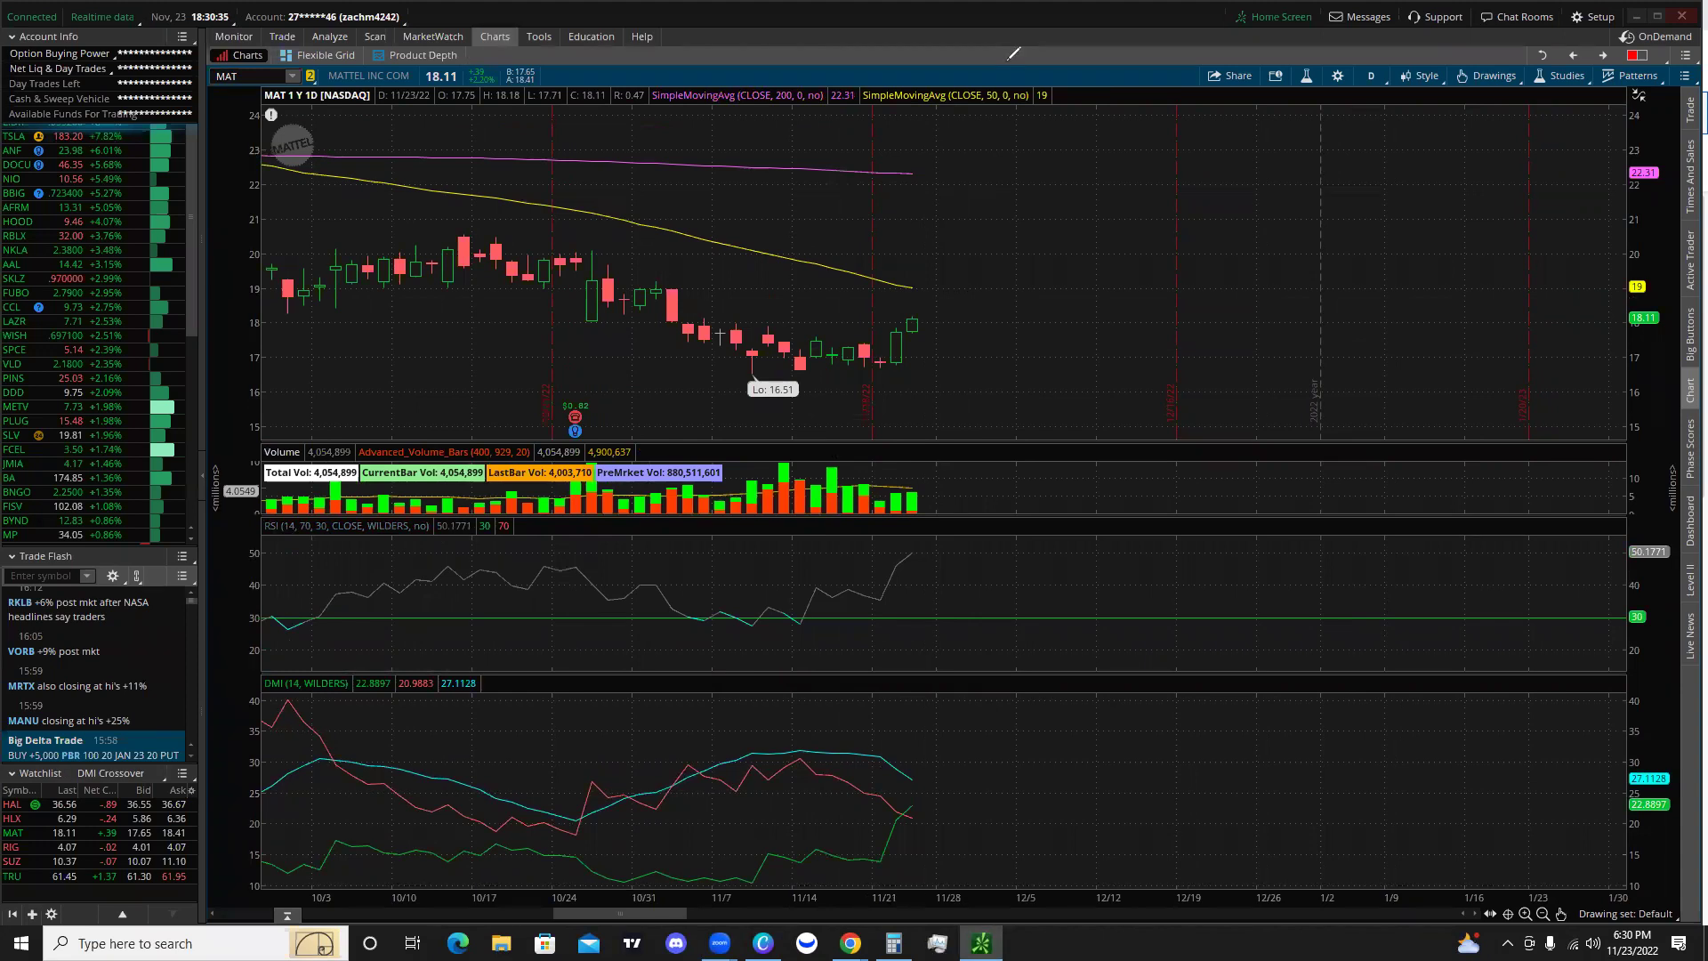
# Examine the RSI line around the 30 level in the first half of November against MAT's price candles.
pyautogui.moveTo(758, 624)
pyautogui.mouseDown()
pyautogui.moveTo(746, 614)
pyautogui.moveTo(767, 639)
pyautogui.moveTo(796, 608)
pyautogui.moveTo(720, 611)
pyautogui.mouseUp()
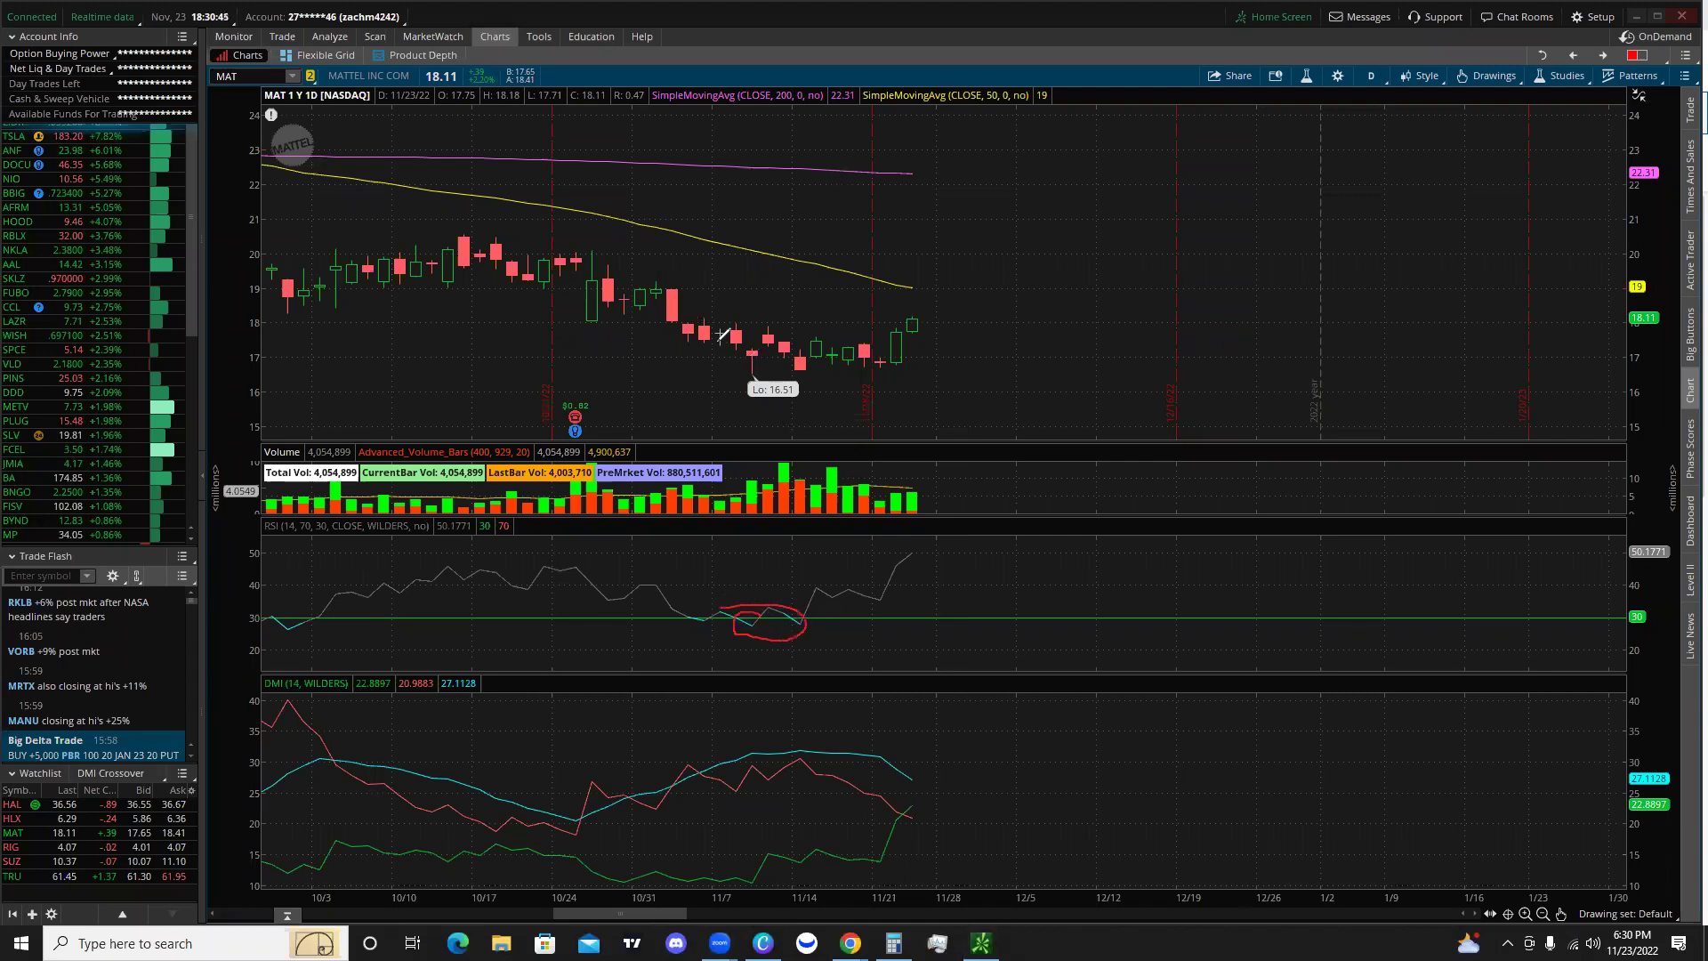
pyautogui.moveTo(639, 309)
pyautogui.mouseDown()
pyautogui.moveTo(813, 385)
pyautogui.moveTo(750, 376)
pyautogui.mouseUp()
pyautogui.press('e')
pyautogui.moveTo(680, 606); pyautogui.dragTo(824, 629)
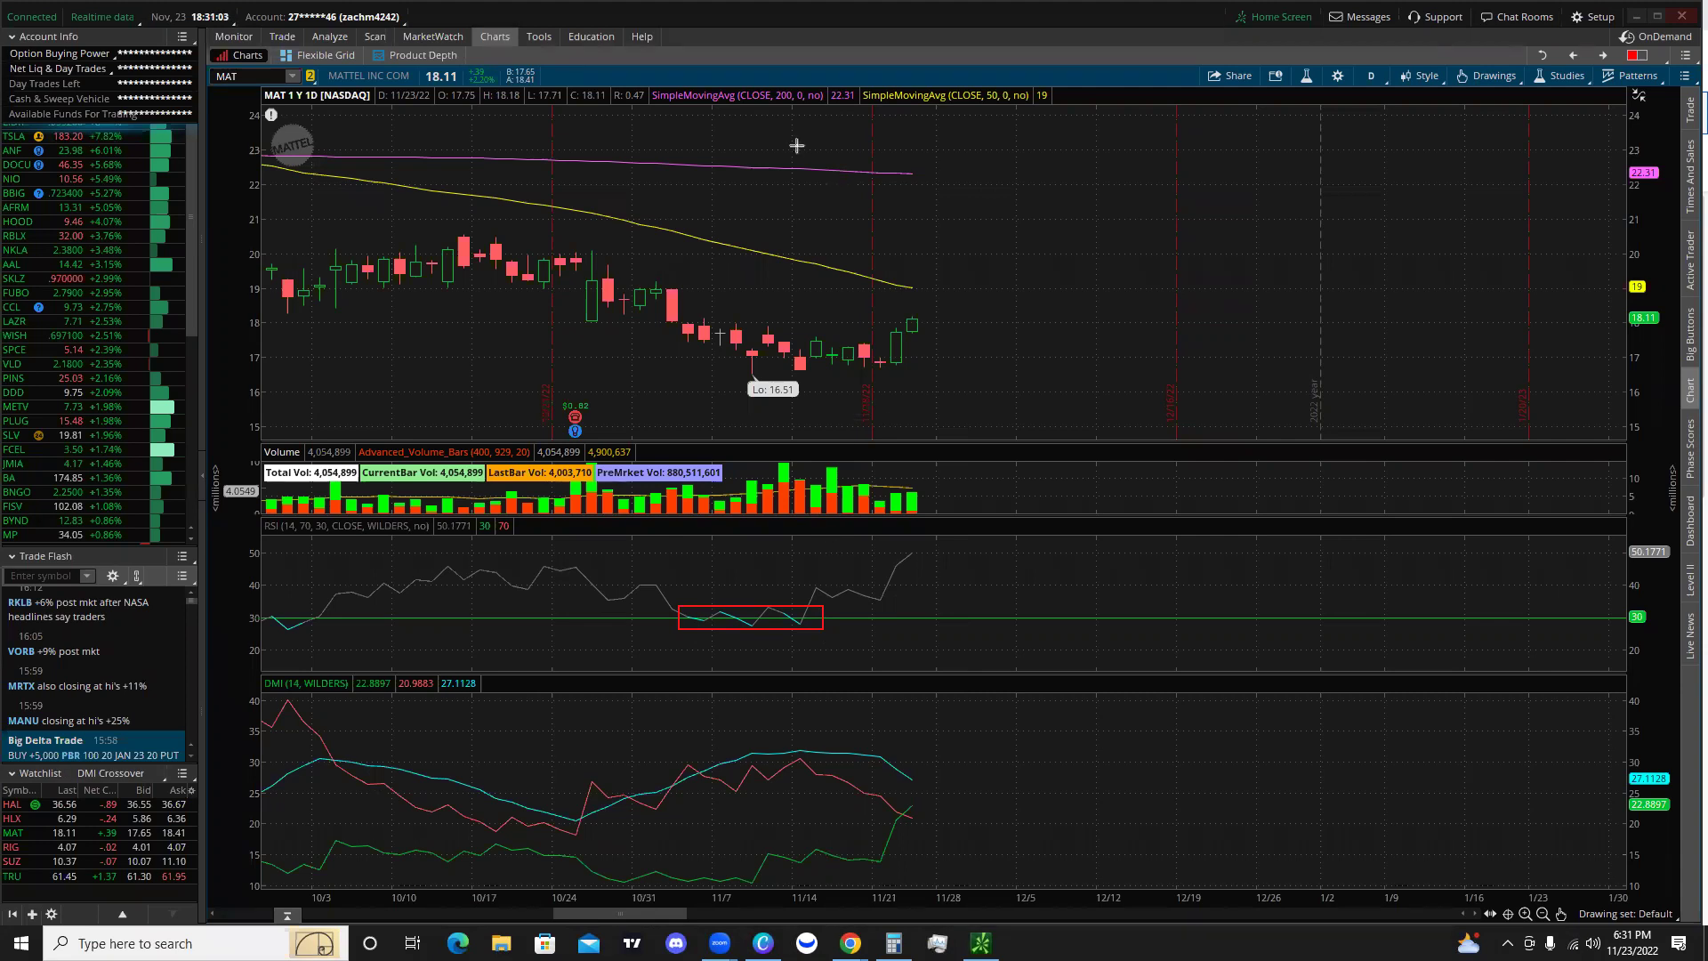
# Examine MAT's November price swings against the latest DI+/DI- crossing and the ADX line in the DMI pane.
pyautogui.moveTo(665, 312)
pyautogui.mouseDown()
pyautogui.moveTo(780, 373)
pyautogui.moveTo(773, 333)
pyautogui.mouseUp()
pyautogui.moveTo(812, 381)
pyautogui.mouseDown()
pyautogui.moveTo(881, 325)
pyautogui.moveTo(883, 340)
pyautogui.mouseUp()
pyautogui.moveTo(959, 784)
pyautogui.mouseDown()
pyautogui.moveTo(867, 790)
pyautogui.moveTo(973, 806)
pyautogui.moveTo(940, 776)
pyautogui.moveTo(895, 771)
pyautogui.mouseUp()
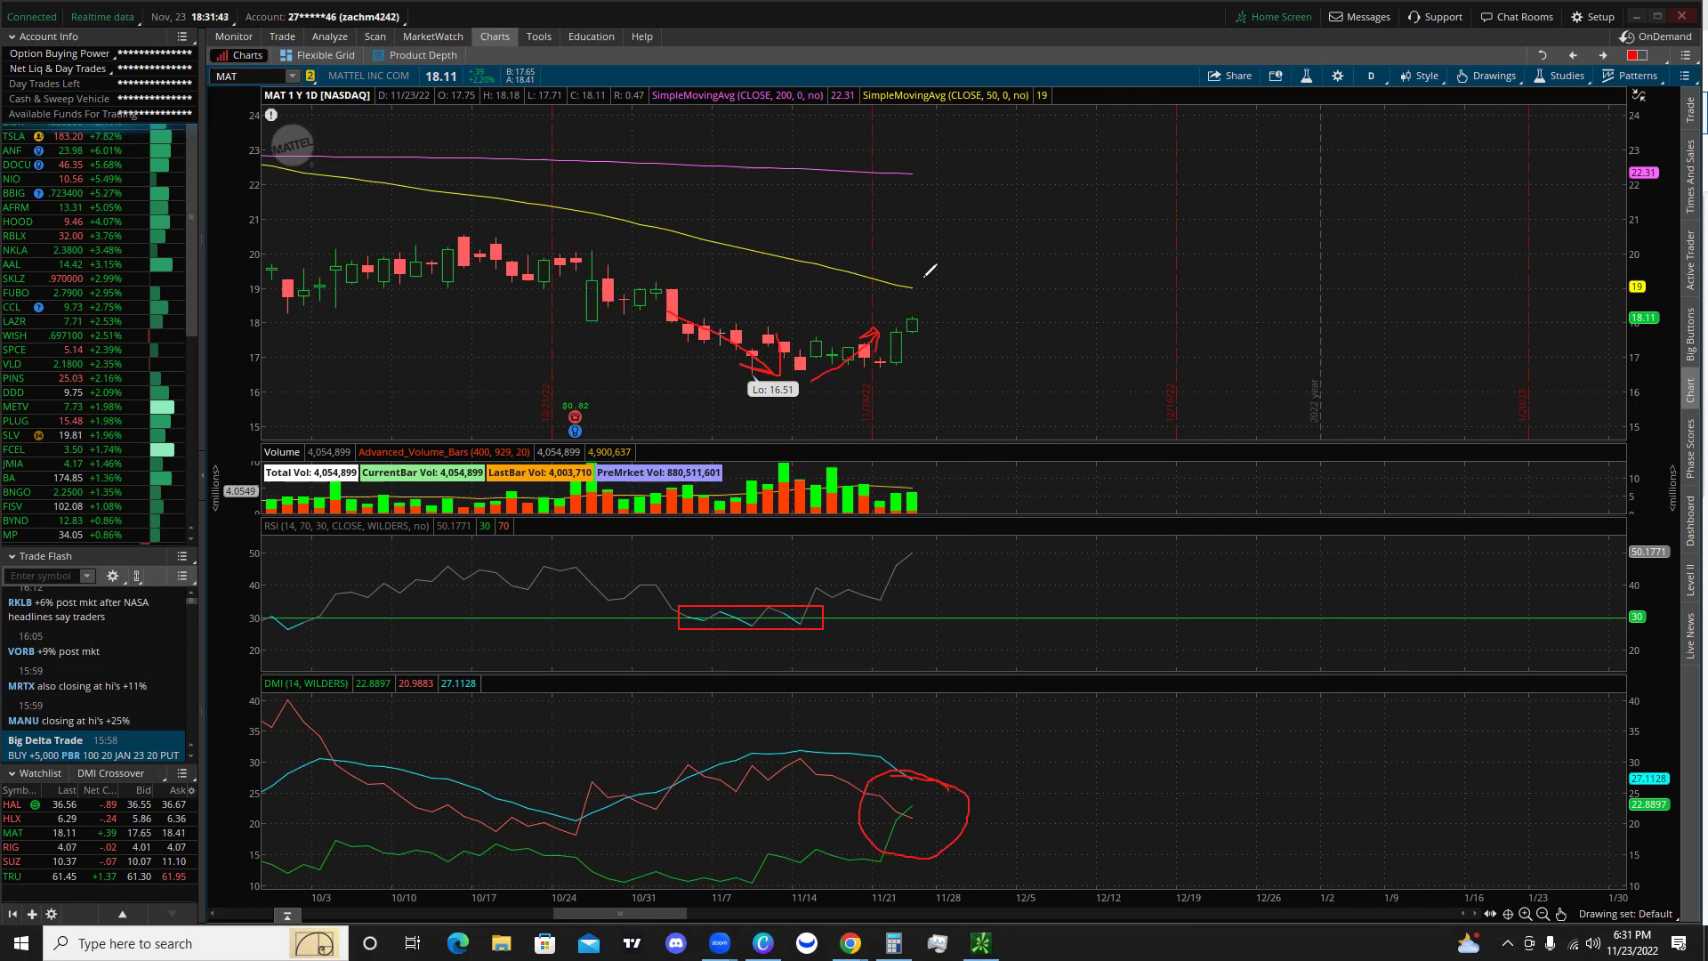
pyautogui.press('Escape')
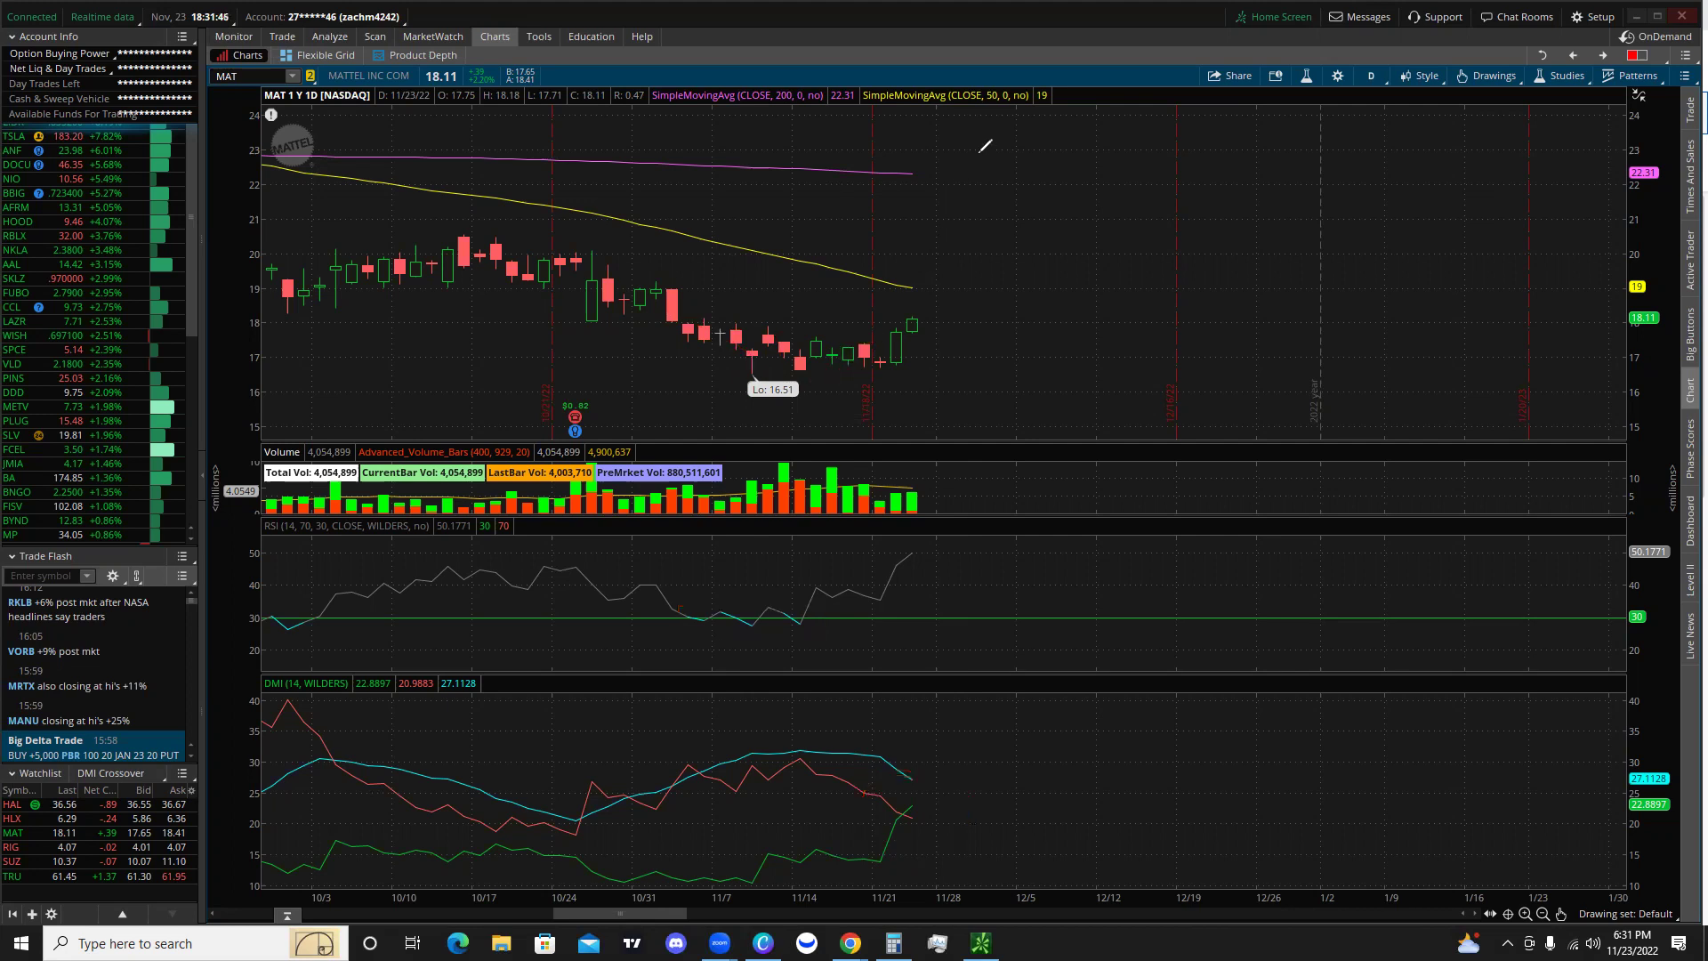
# Return to the stock scan, enter DMI Crossover as the name for saving the scan query, and cancel the save.
pyautogui.click(376, 39)
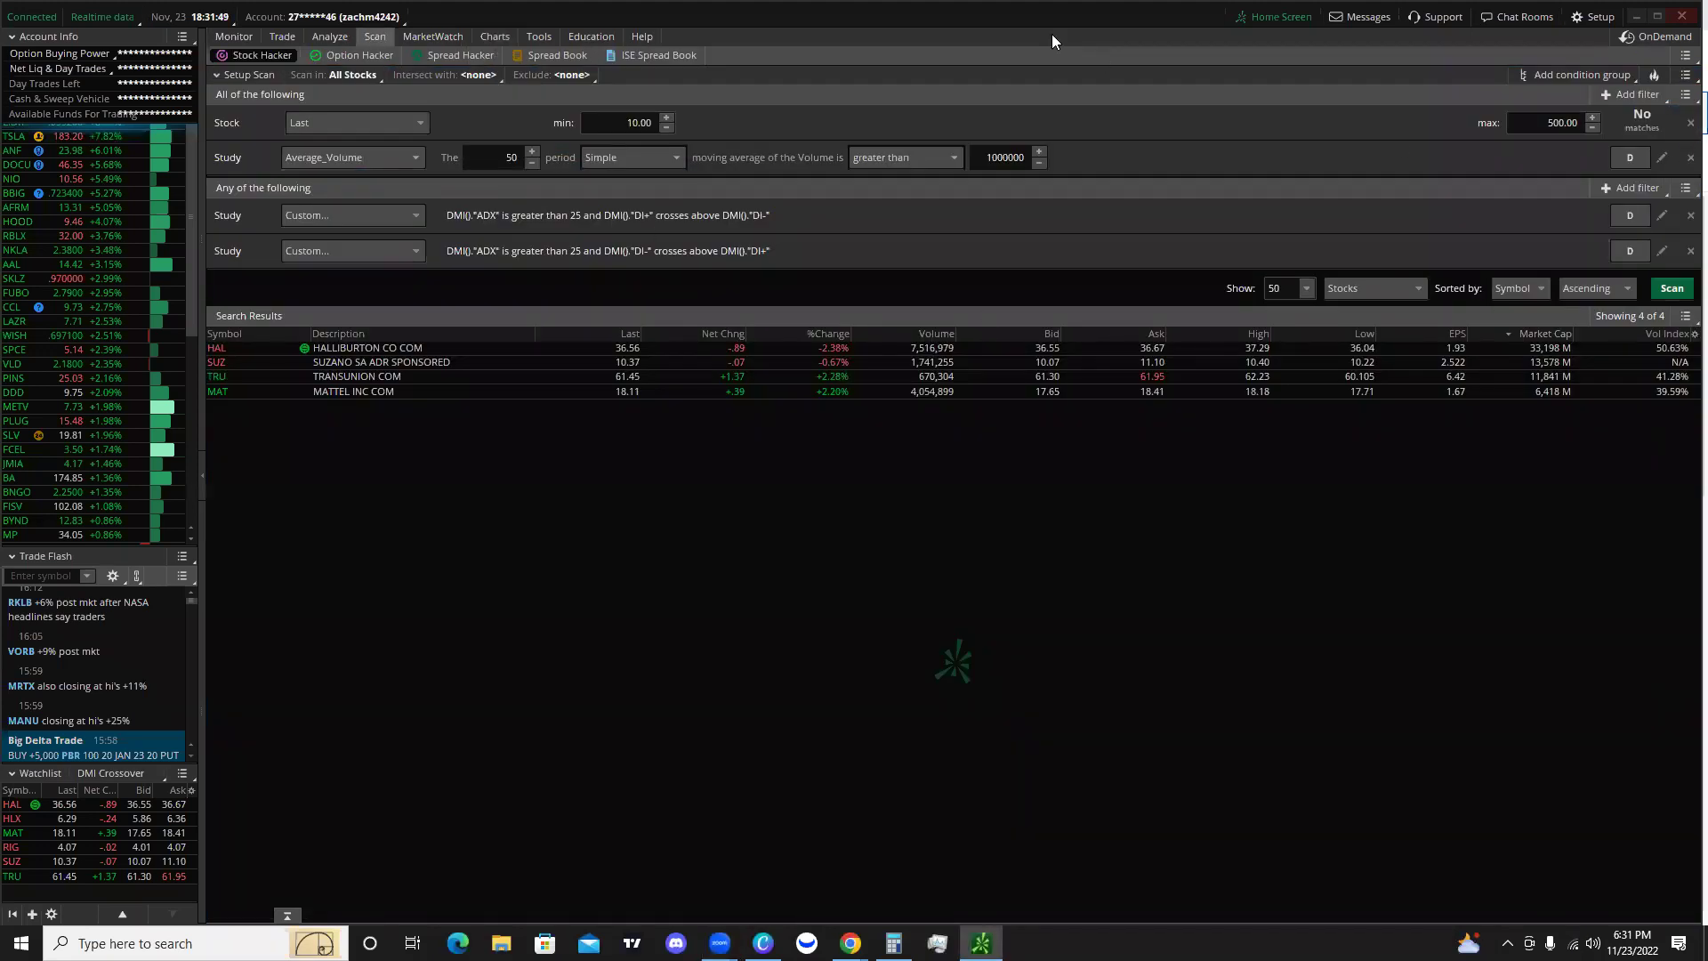
pyautogui.moveTo(1539, 203); pyautogui.dragTo(1701, 82)
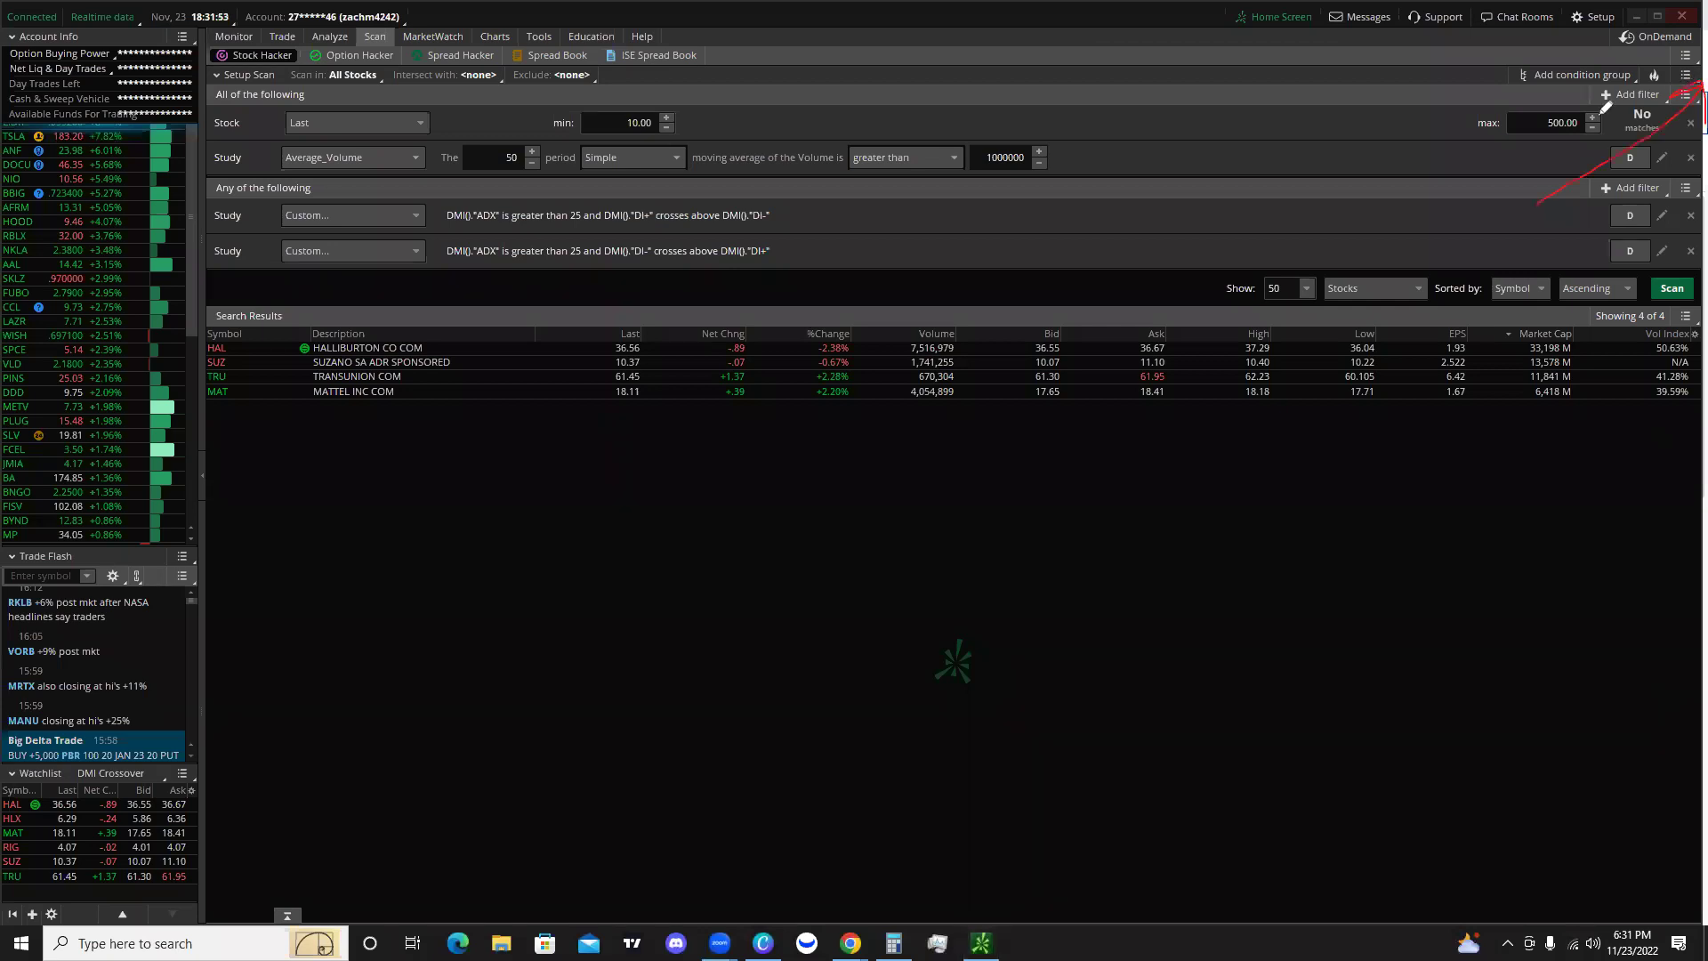
pyautogui.click(1685, 75)
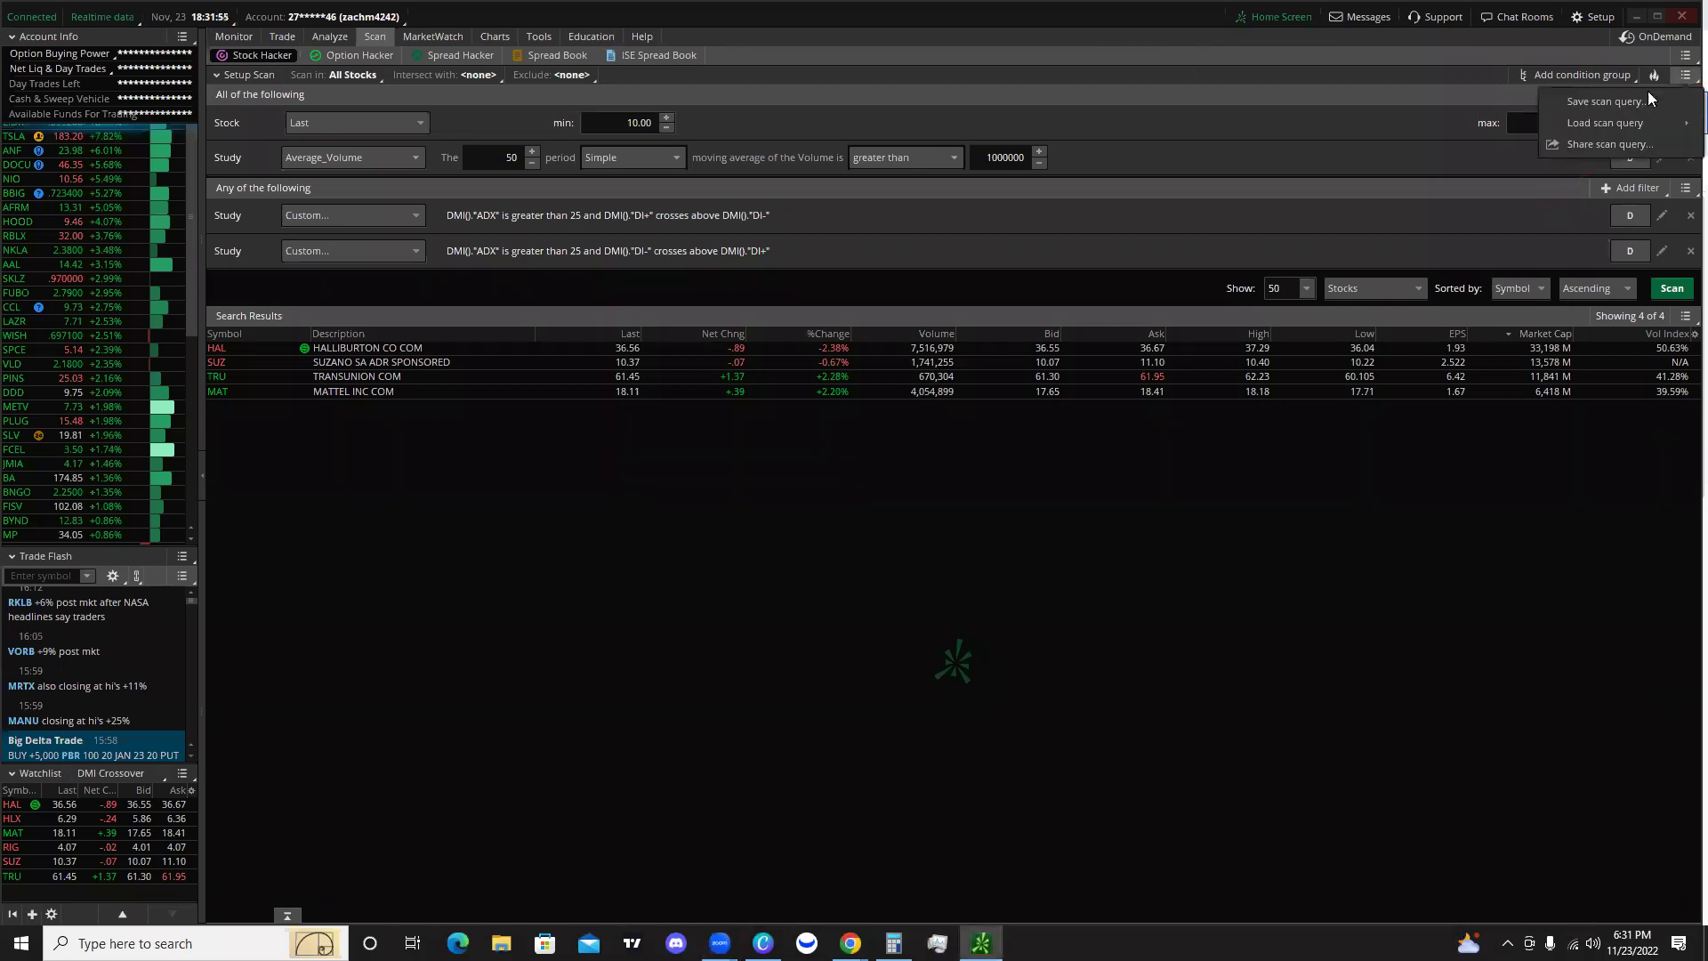
pyautogui.click(1625, 101)
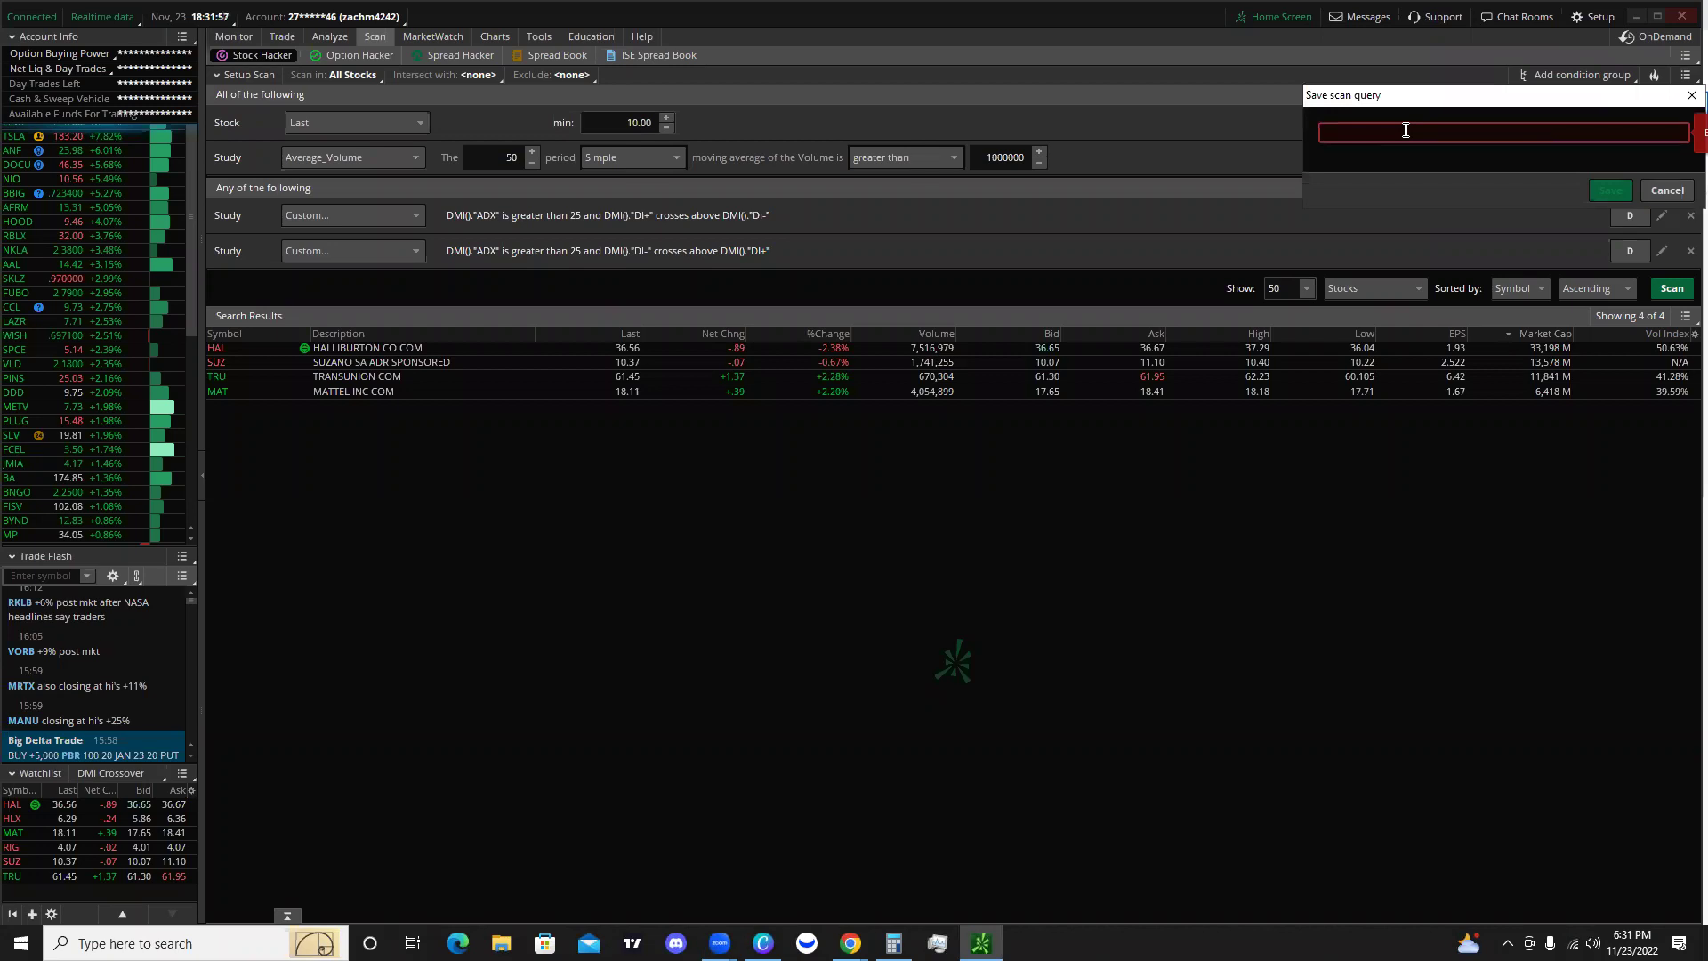
pyautogui.write('DMI Crossover')
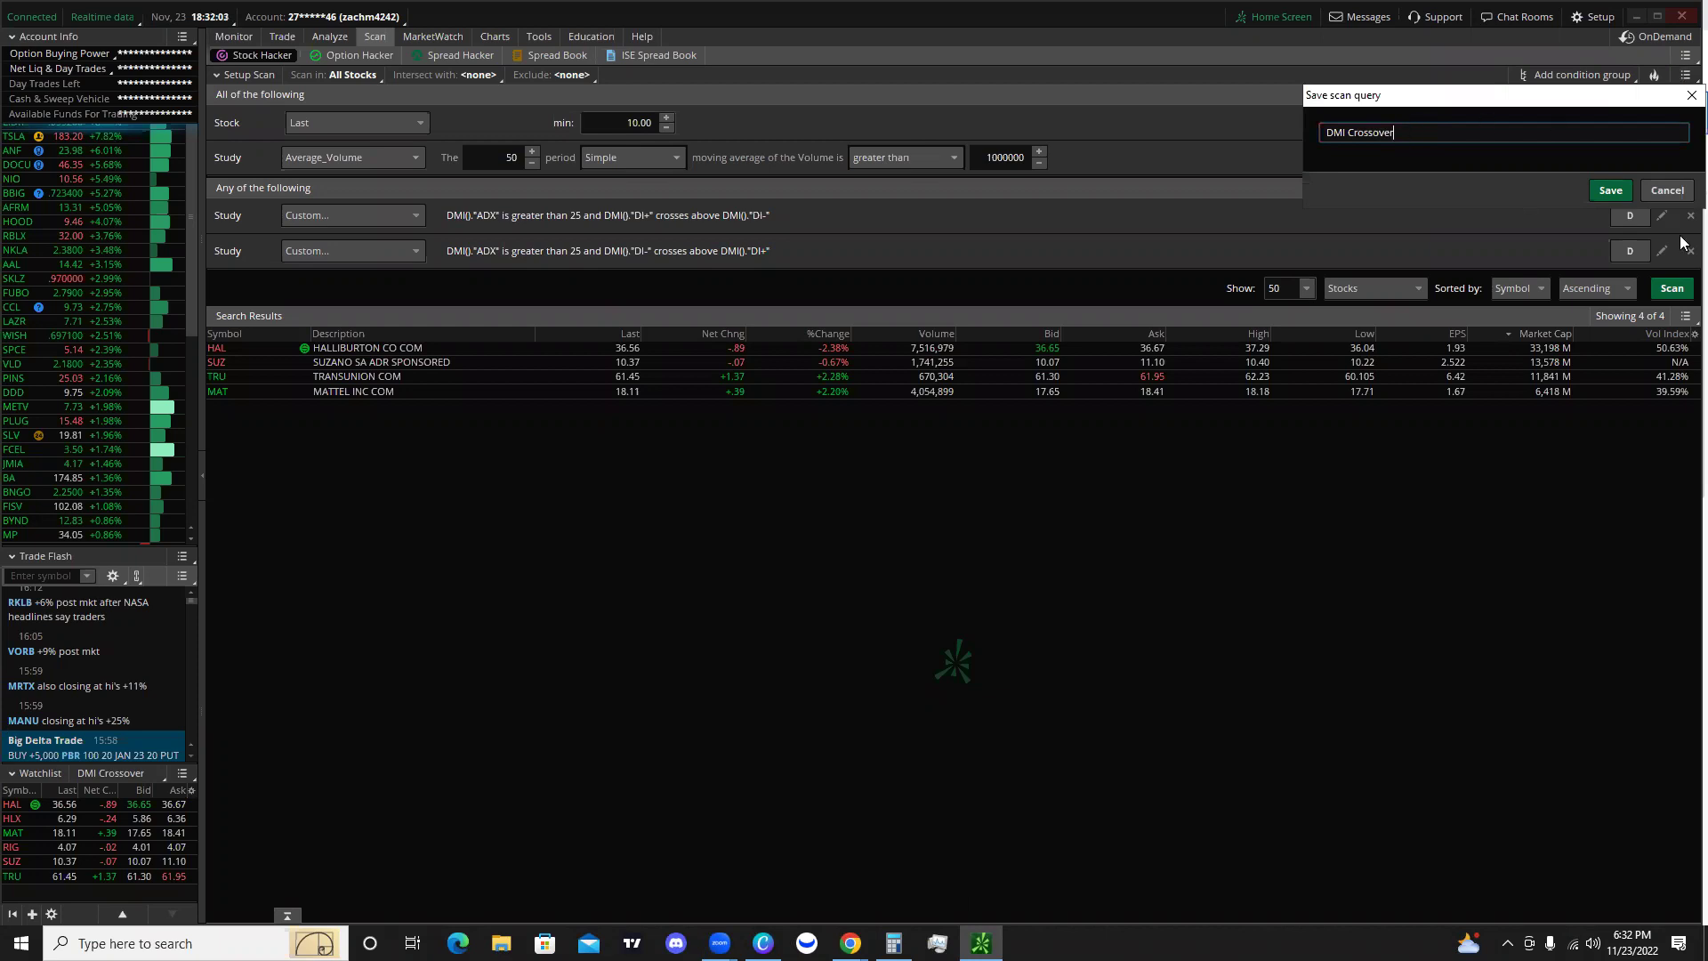
pyautogui.click(1657, 192)
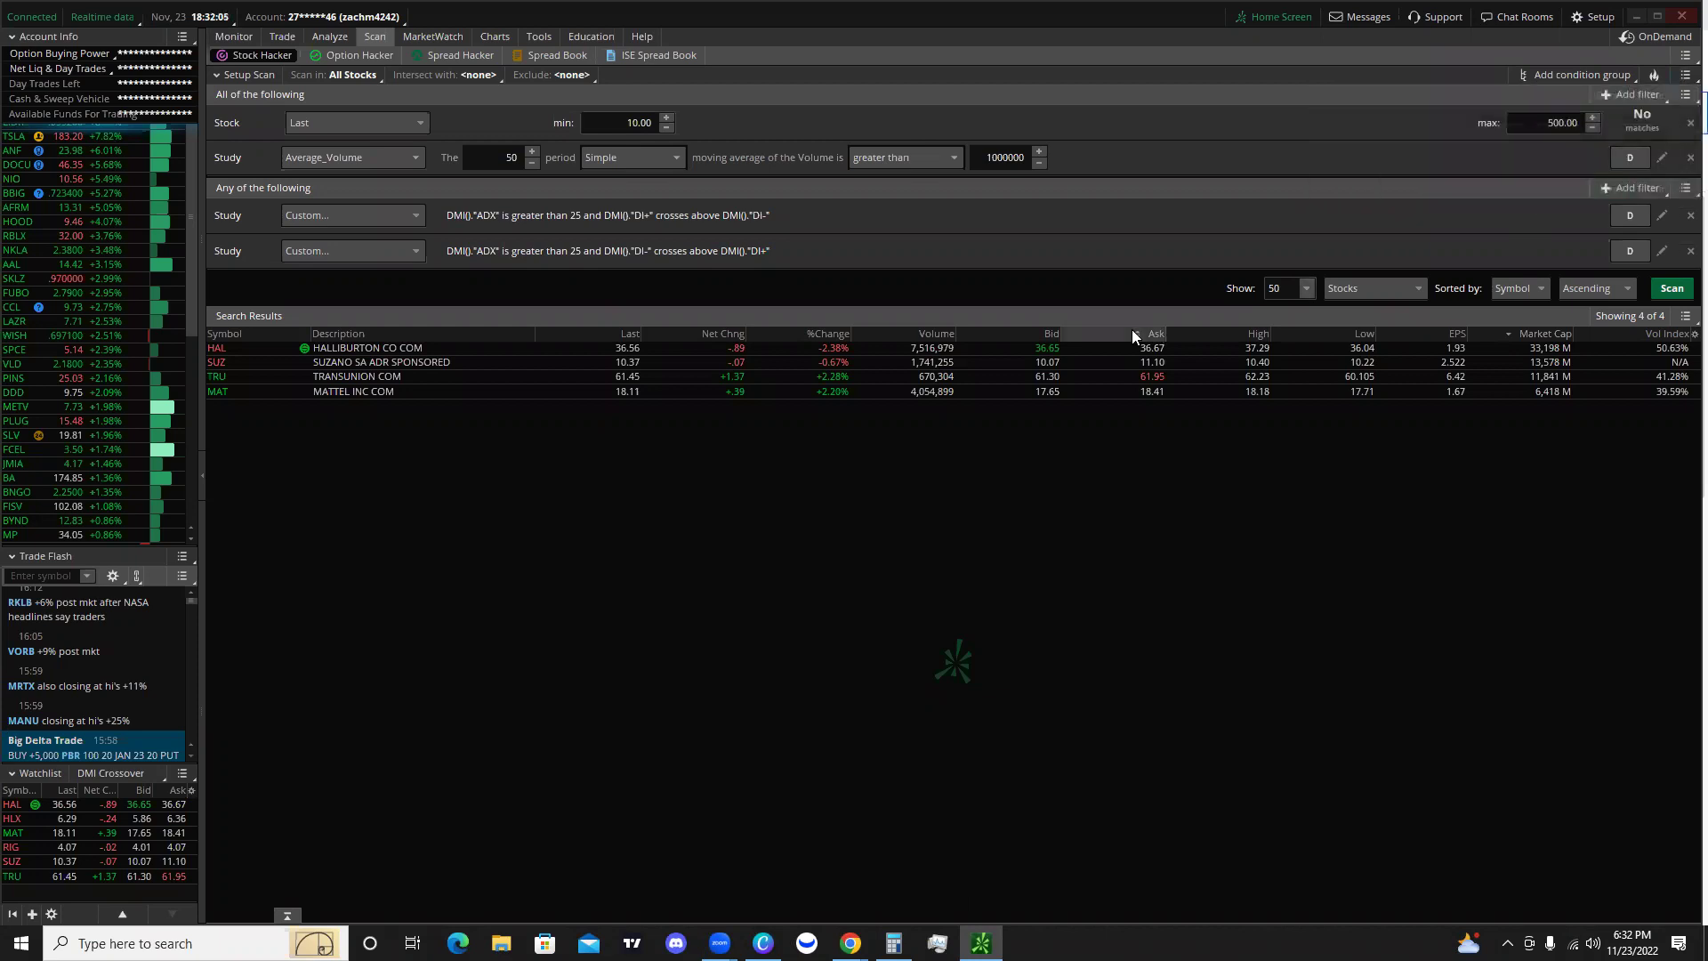
# Remove the DMI Crossover watchlist gadget from the sidebar and add a new Watchlist gadget in its place.
pyautogui.click(182, 773)
pyautogui.click(174, 745)
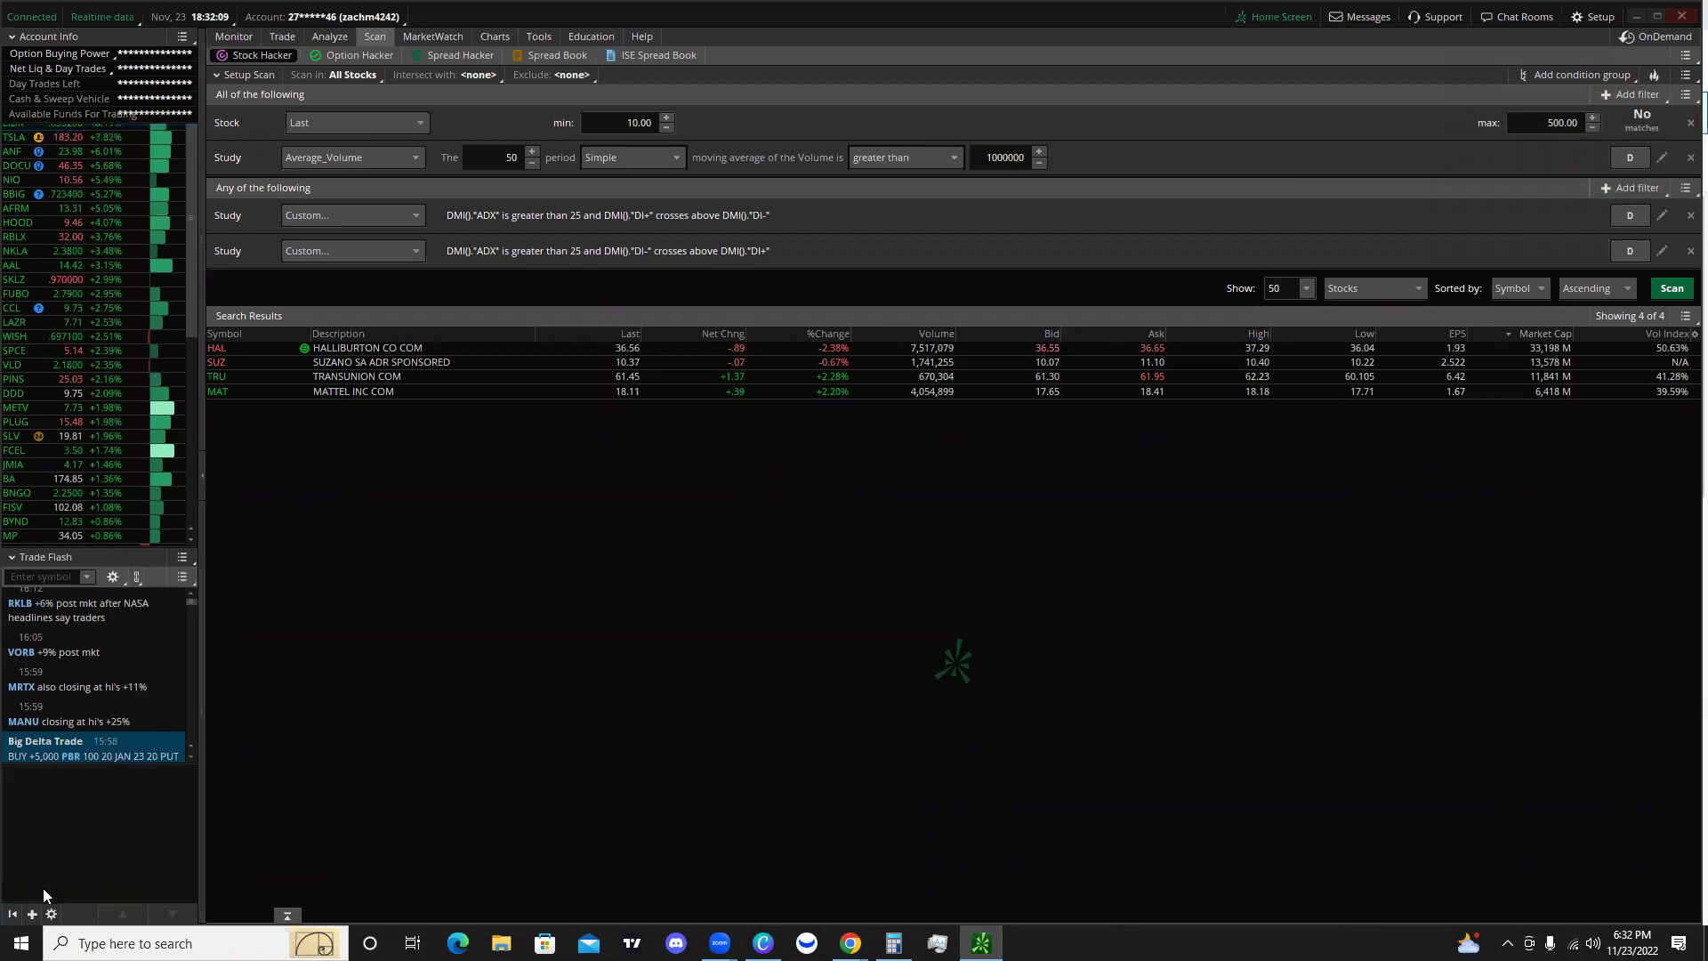
pyautogui.click(32, 914)
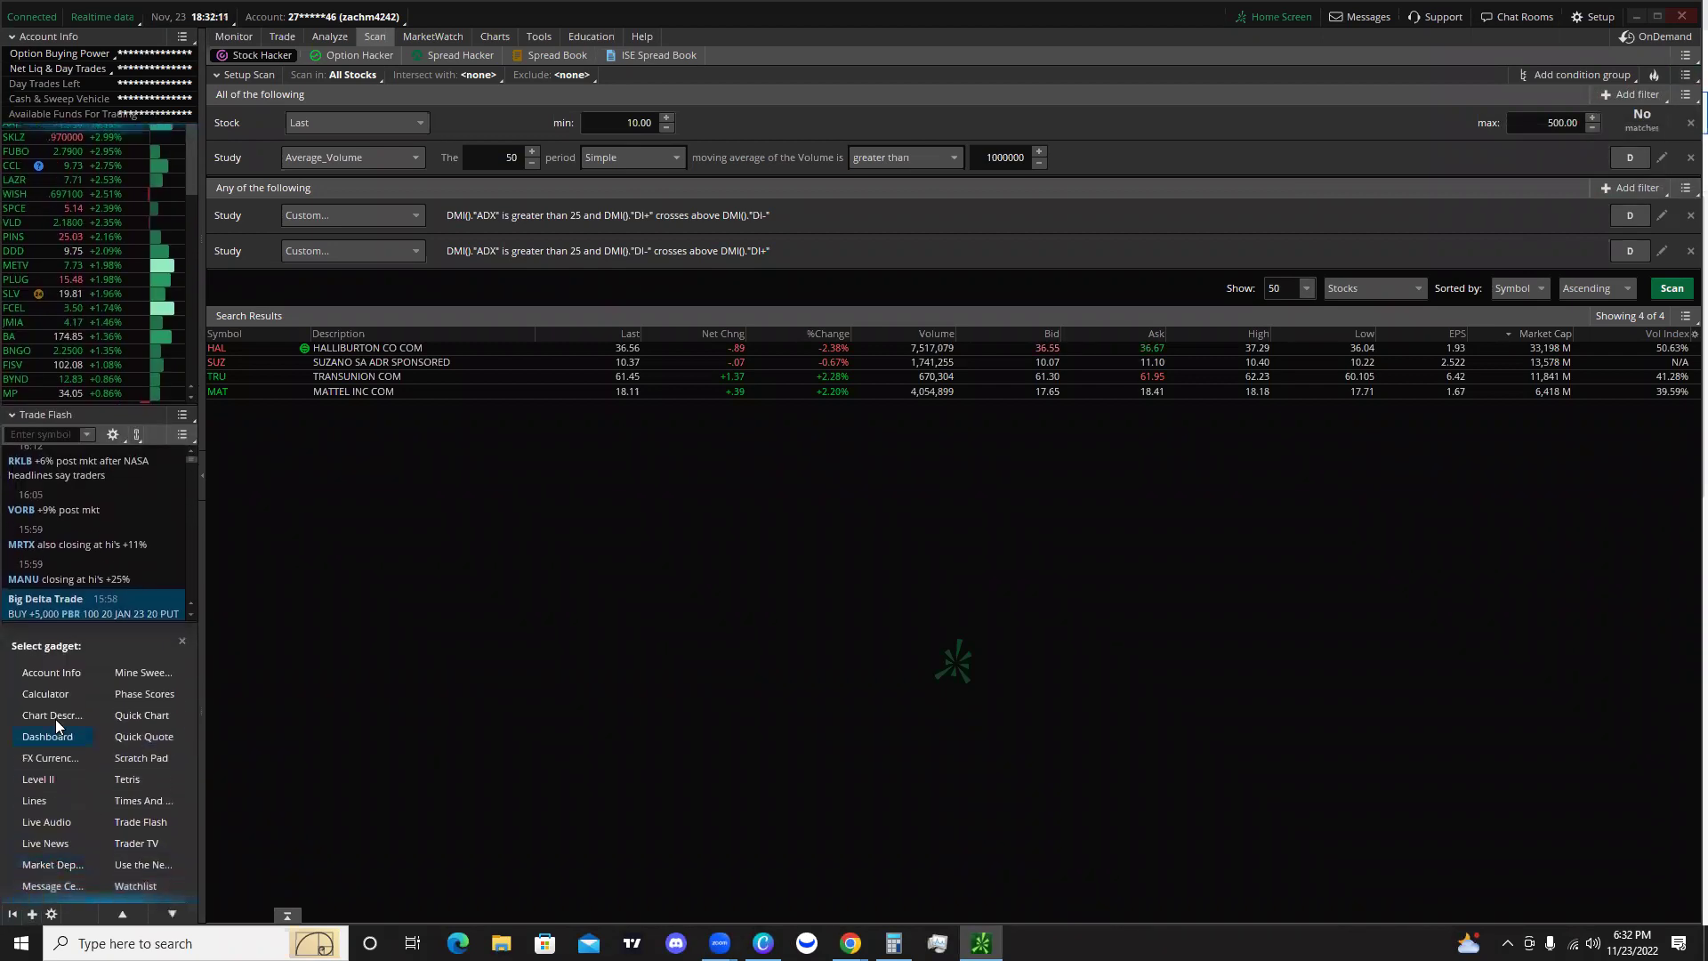
pyautogui.click(135, 882)
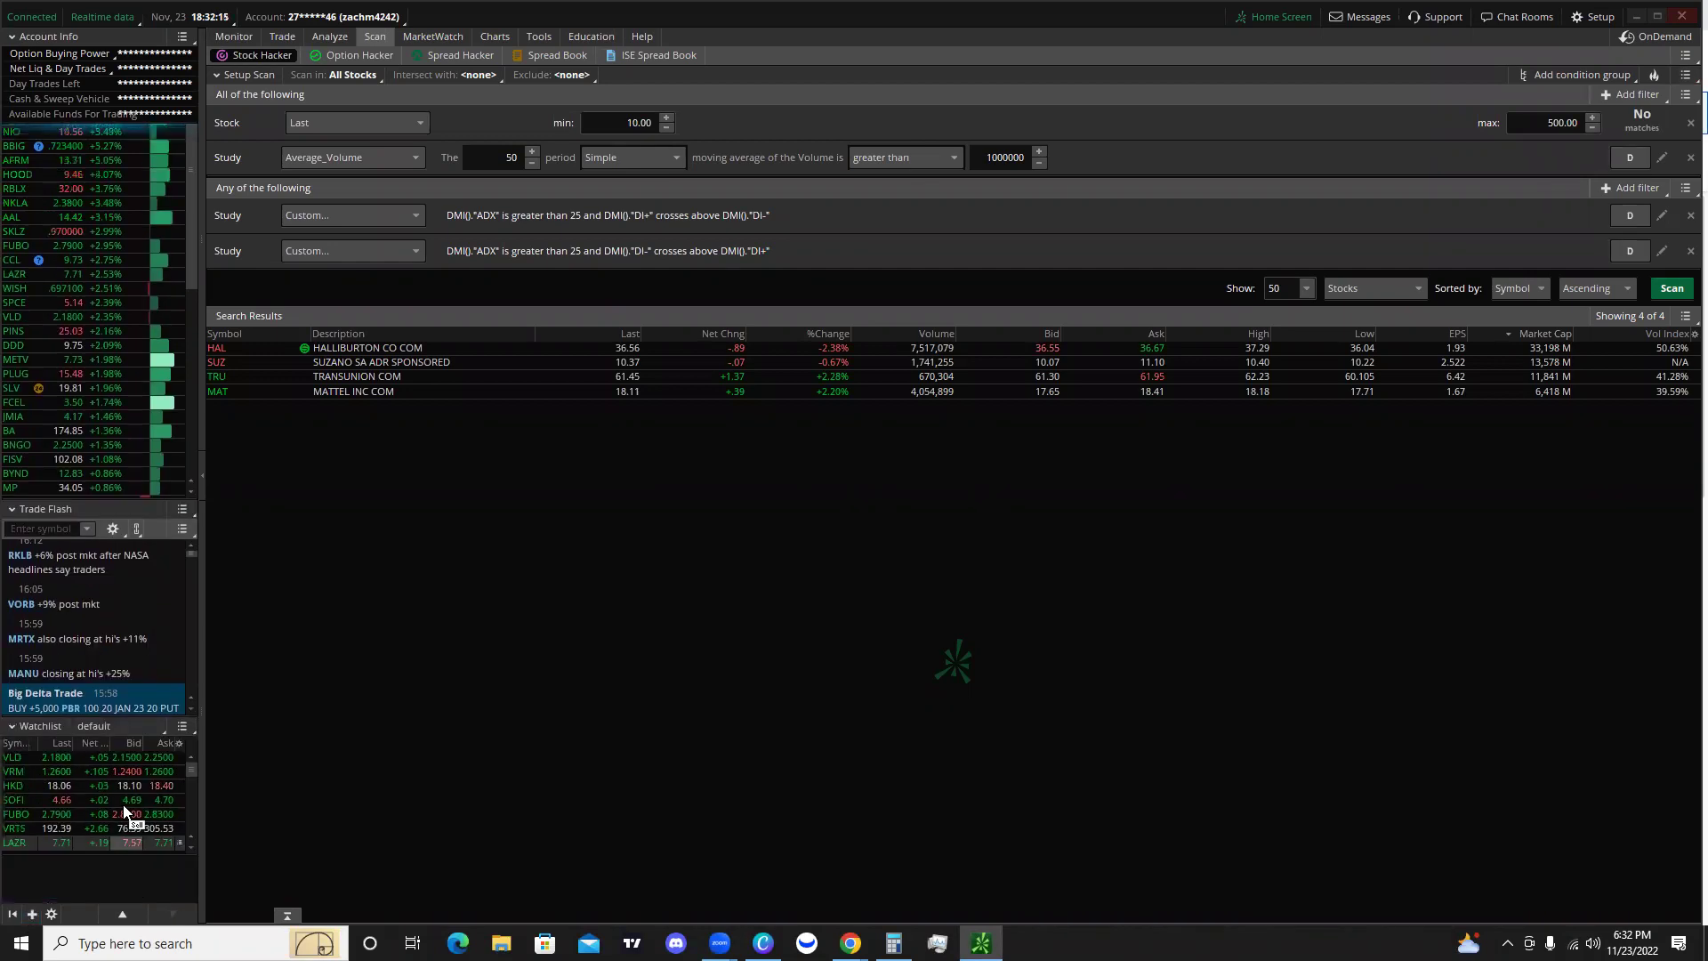
# Load the personal scan list DMI Crossover into the new watchlist gadget.
pyautogui.click(103, 772)
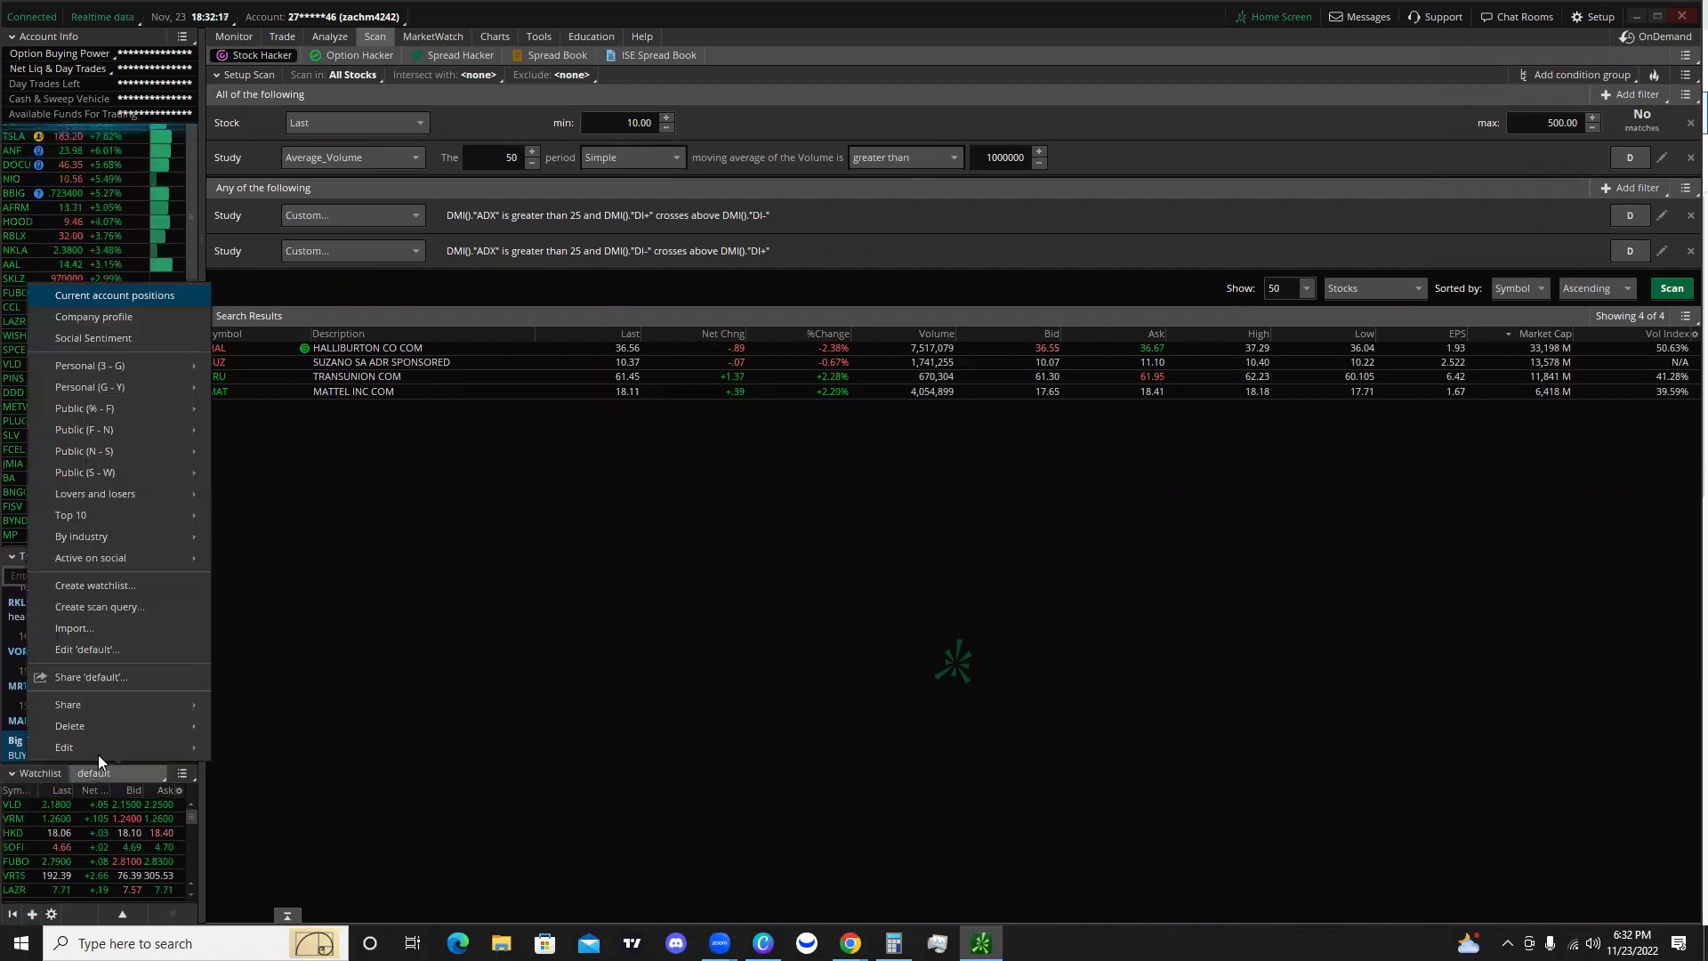
pyautogui.moveTo(94, 362)
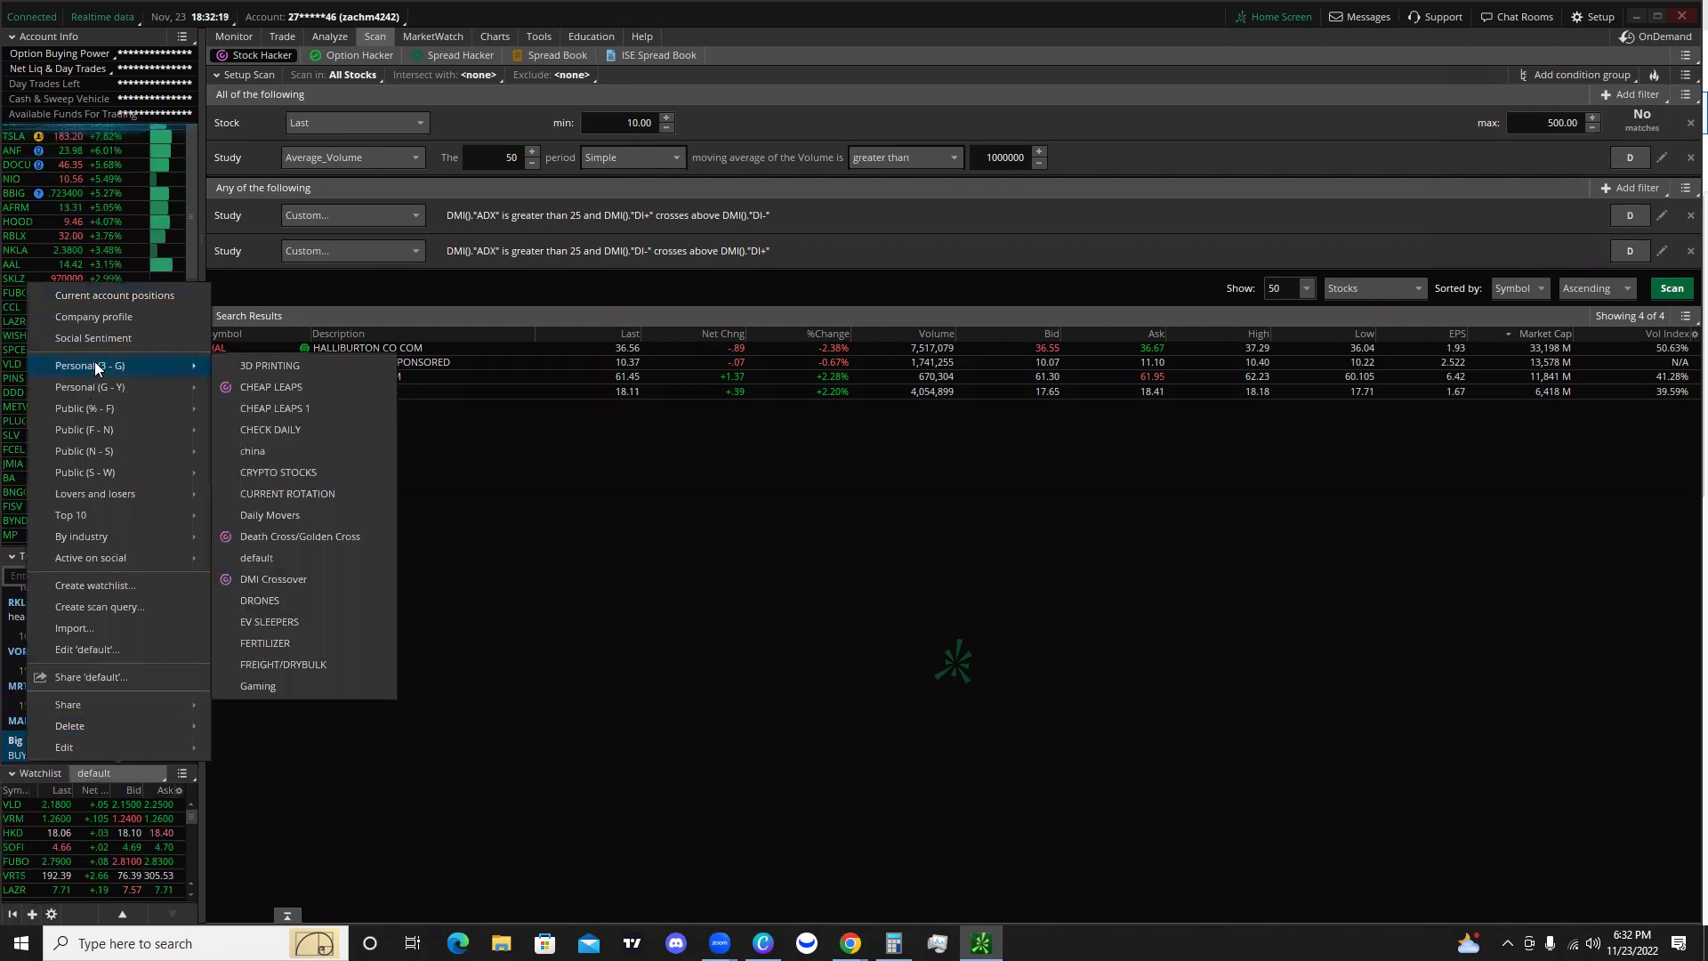
pyautogui.click(278, 583)
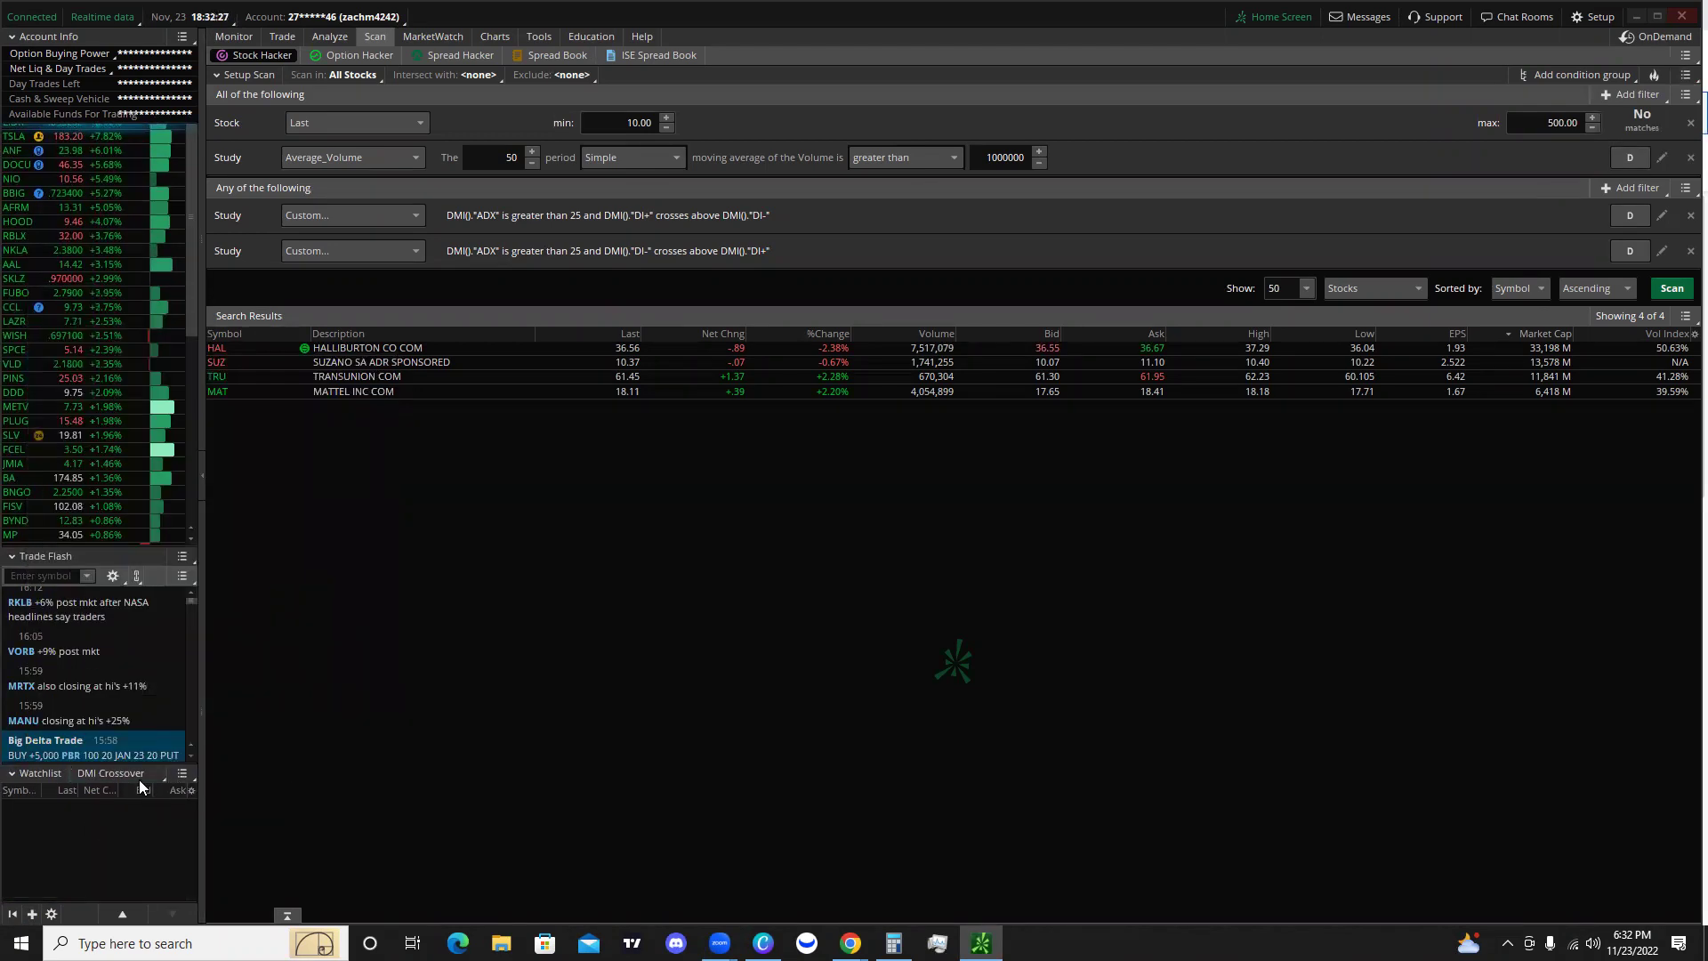
pyautogui.moveTo(109, 764); pyautogui.dragTo(270, 644)
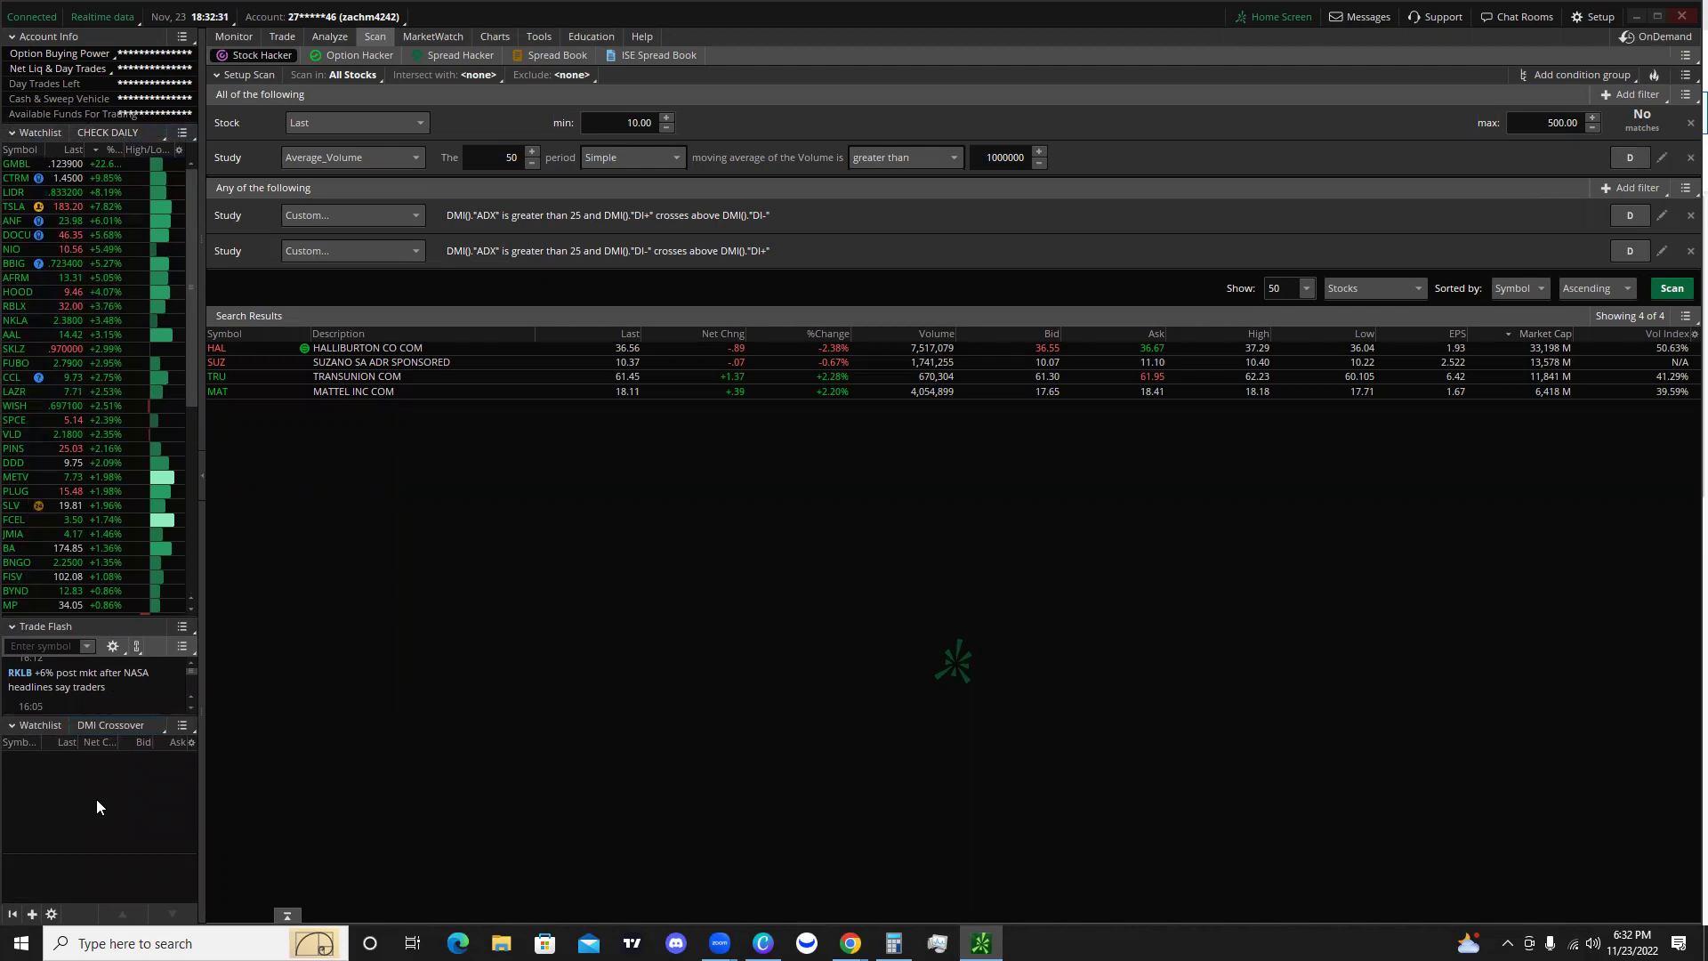
# Review the alert settings for changes in the DMI Crossover scan results, and close them without creating an alert.
pyautogui.click(106, 728)
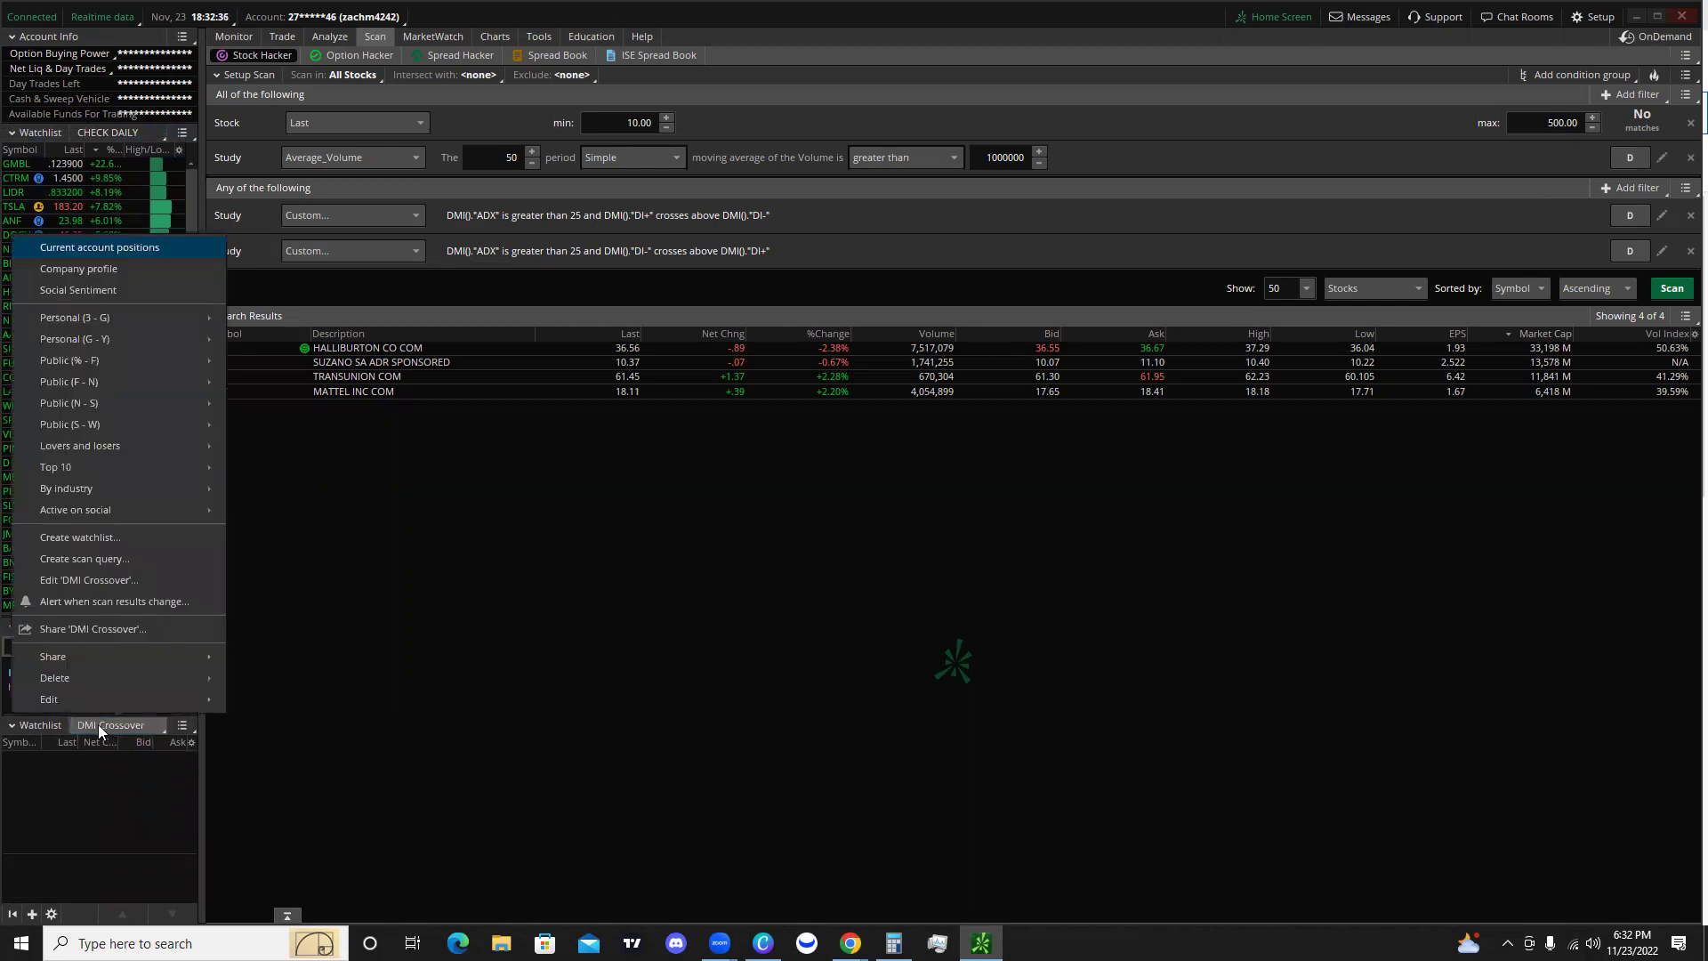
pyautogui.click(106, 601)
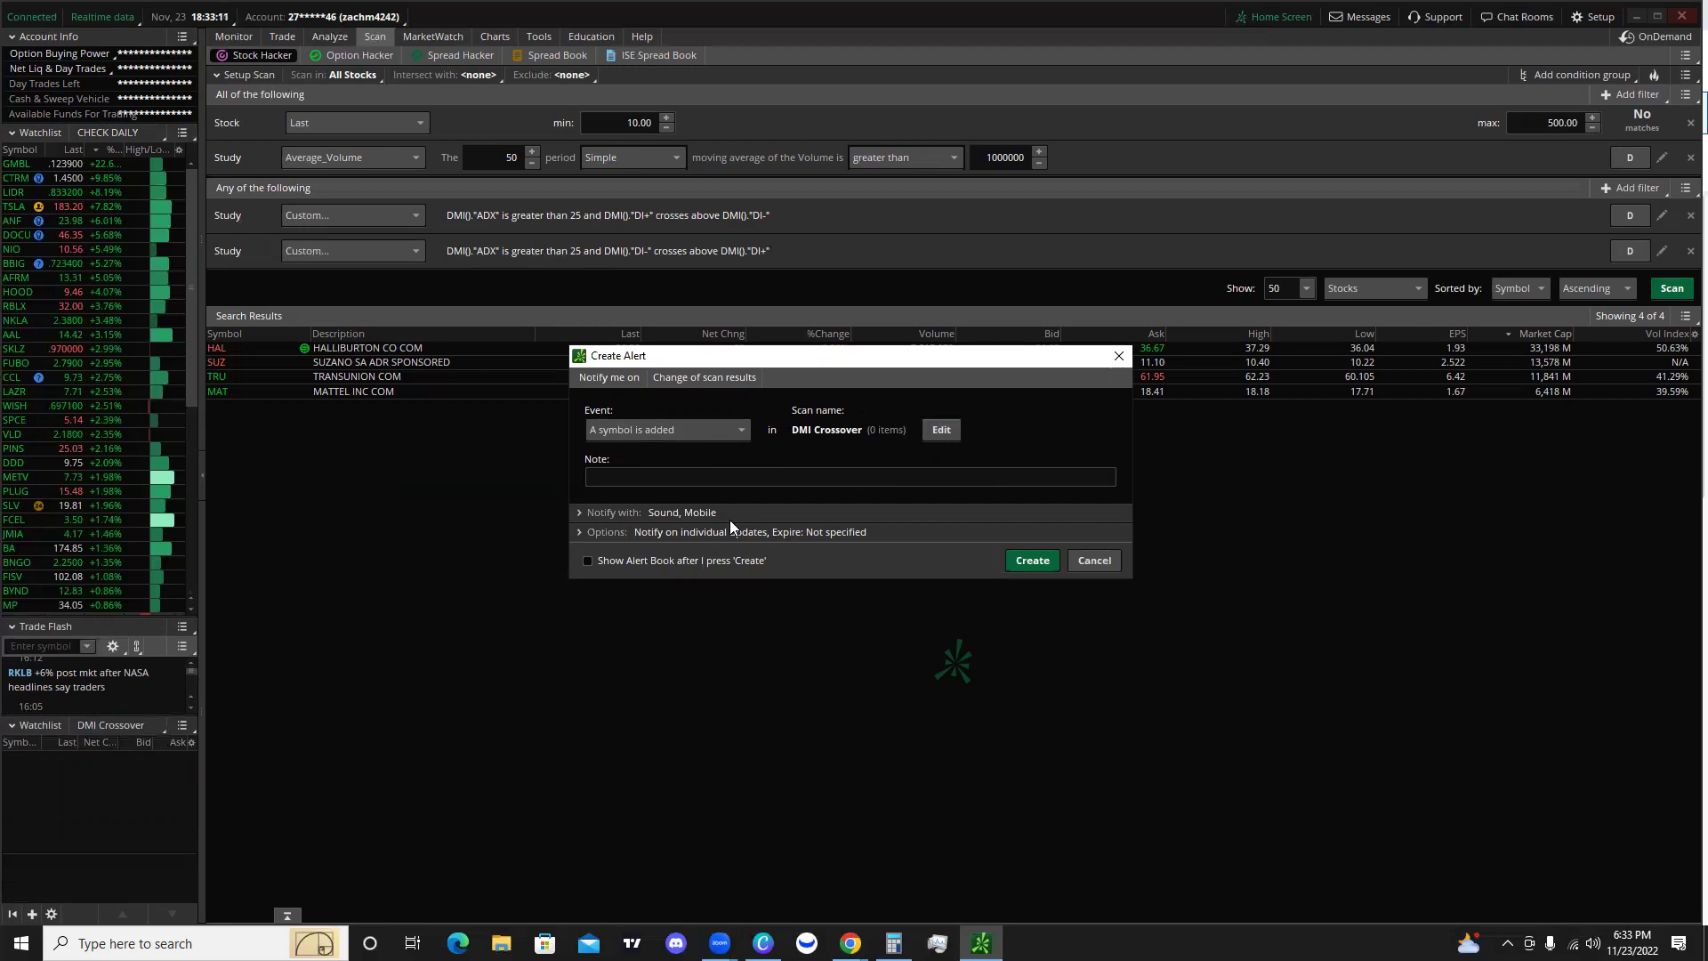
pyautogui.click(1108, 567)
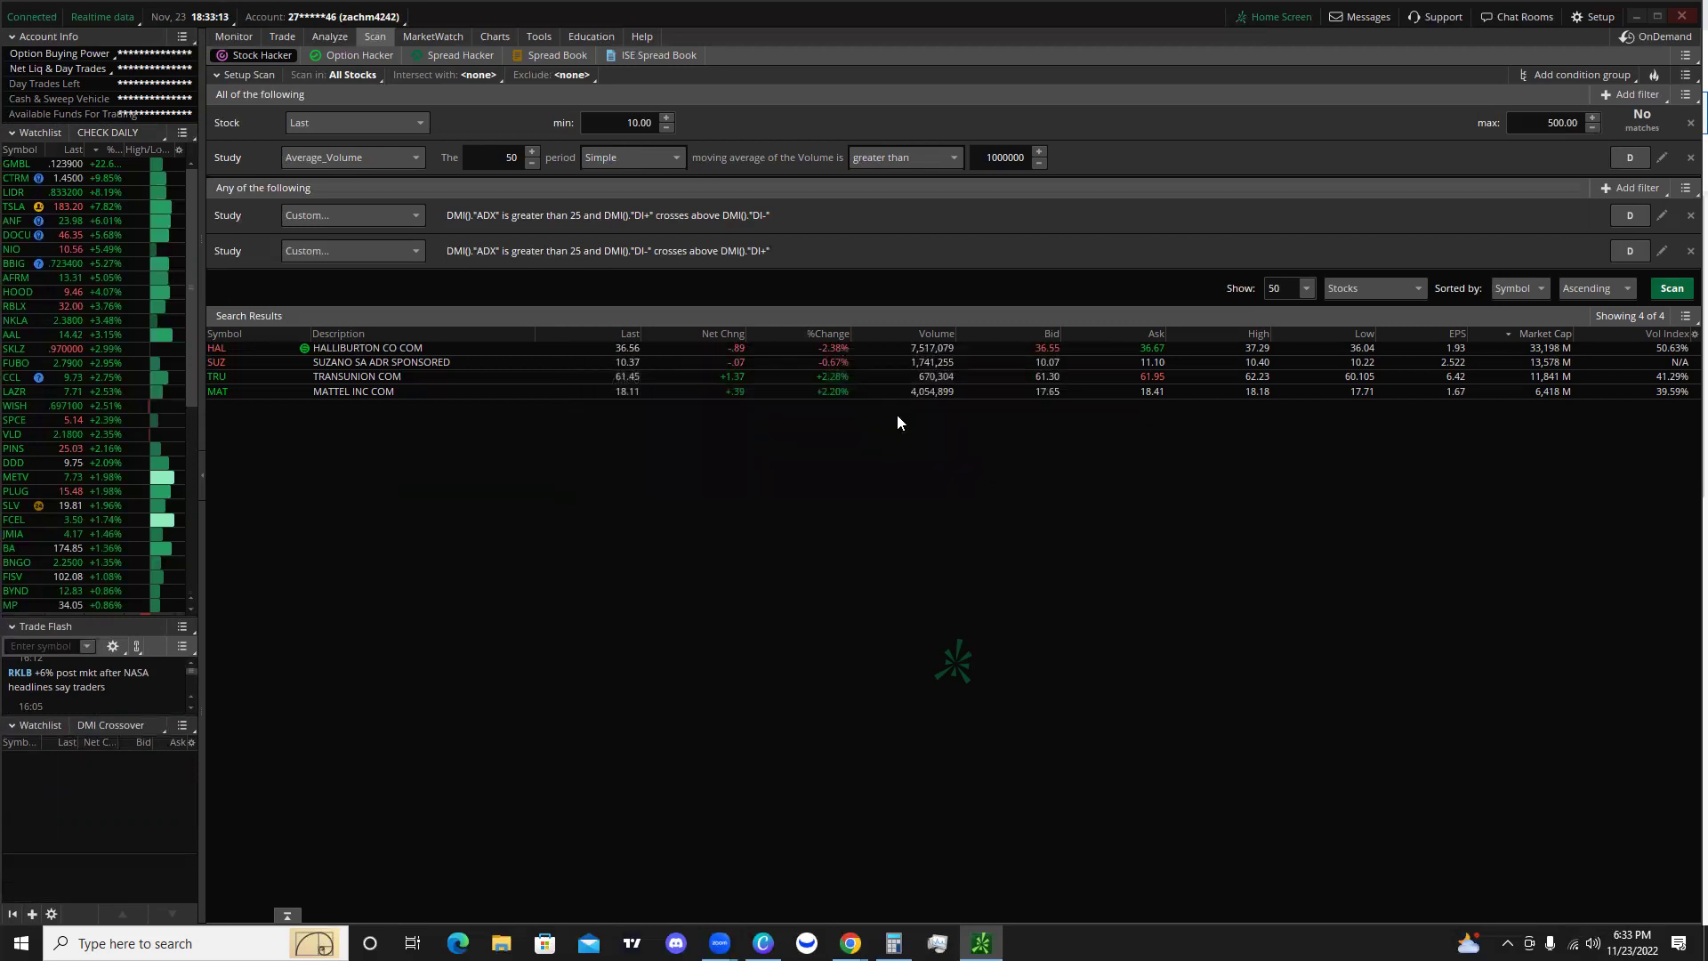